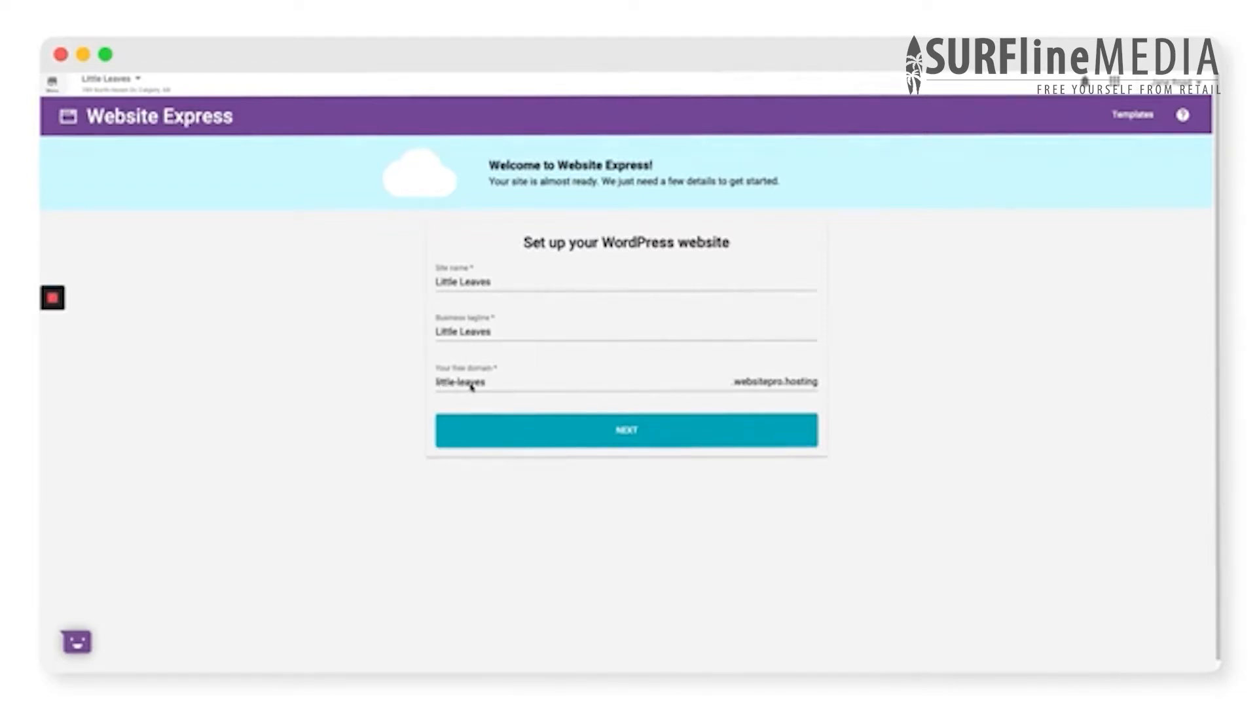
- Accept the site name, tagline and free domain, and build the website from the "Retail - with Divi and WooCommerce" template
{"action": "left_click", "coordinate": [623, 434]}
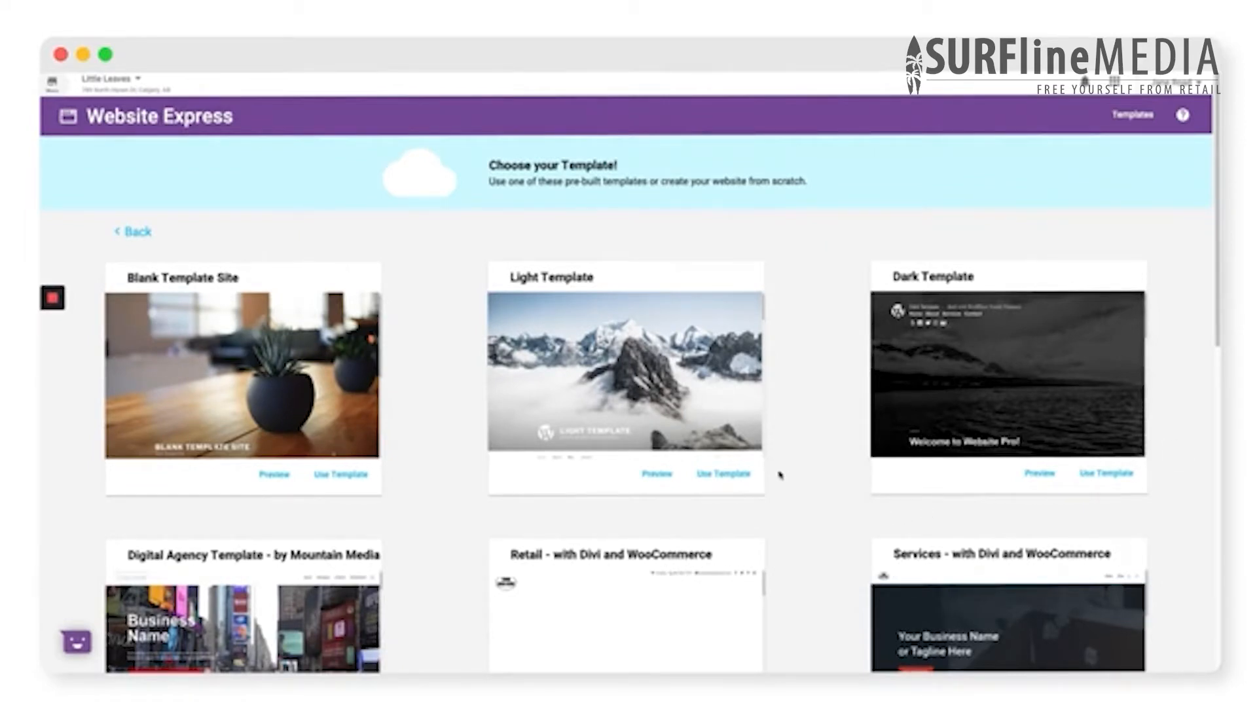
{"action": "scroll", "coordinate": [779, 474], "scroll_direction": "down", "scroll_amount": 3}
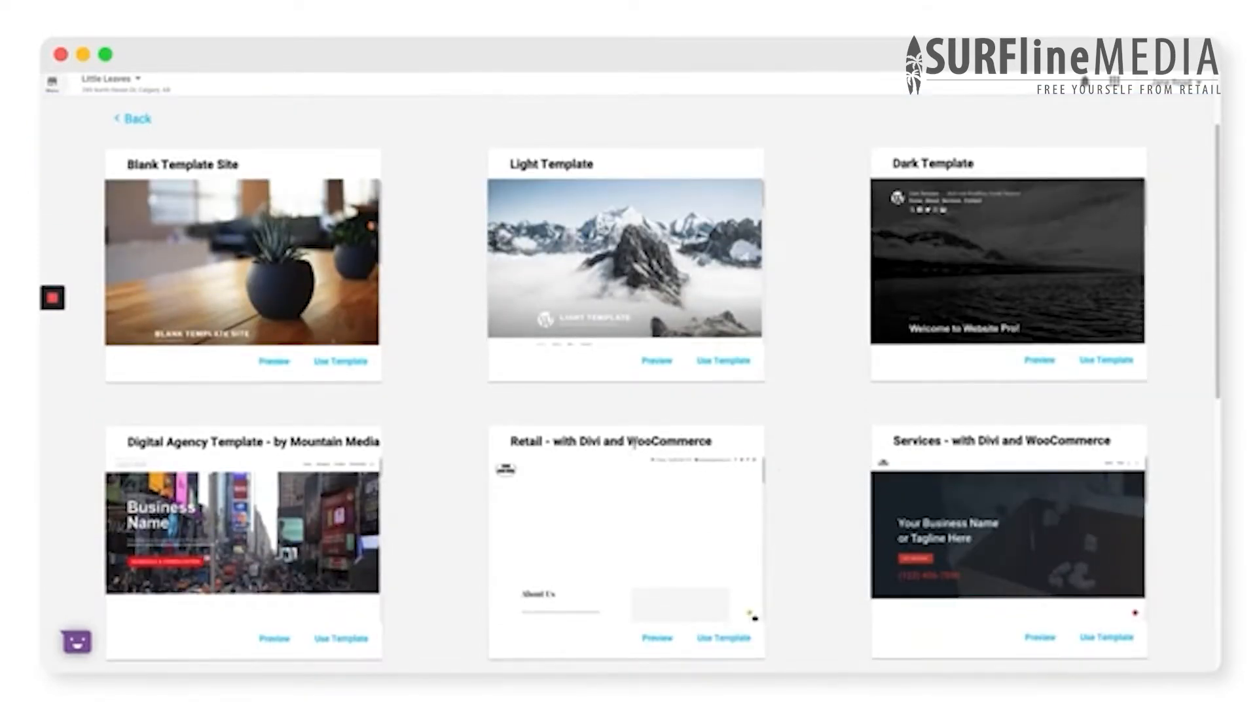
{"action": "left_click_drag", "start_coordinate": [553, 442], "coordinate": [719, 455]}
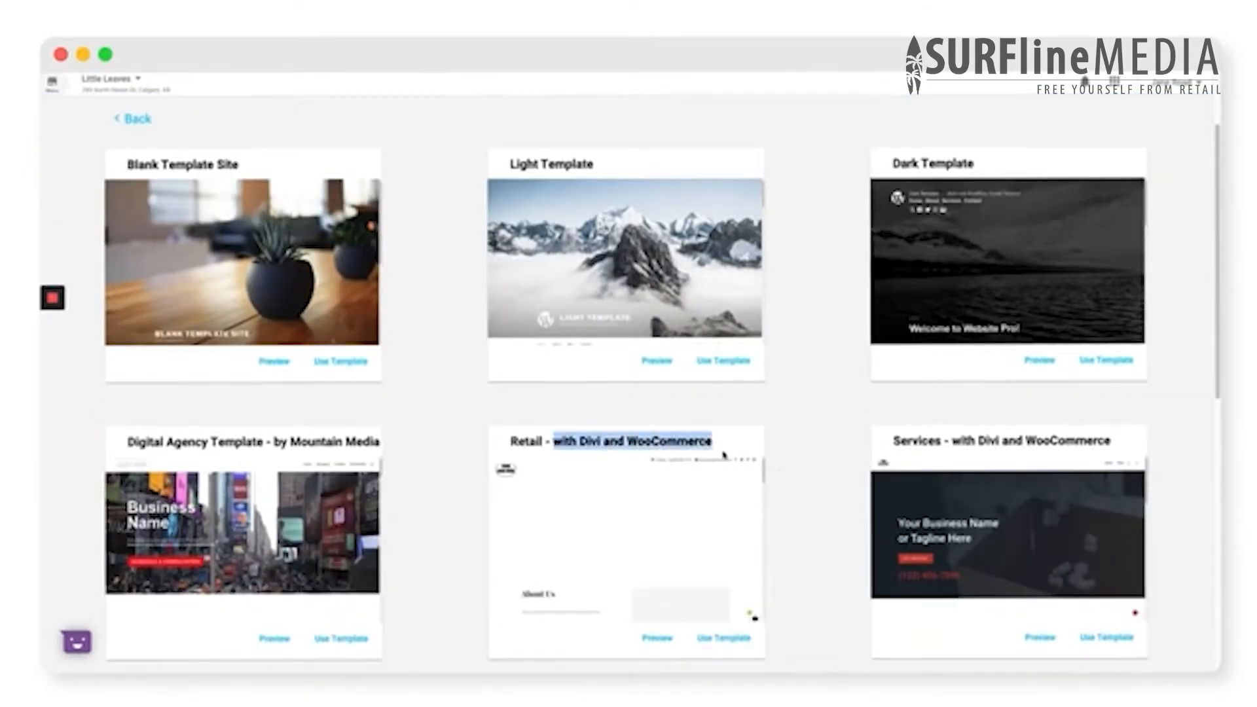
{"action": "left_click", "coordinate": [793, 437]}
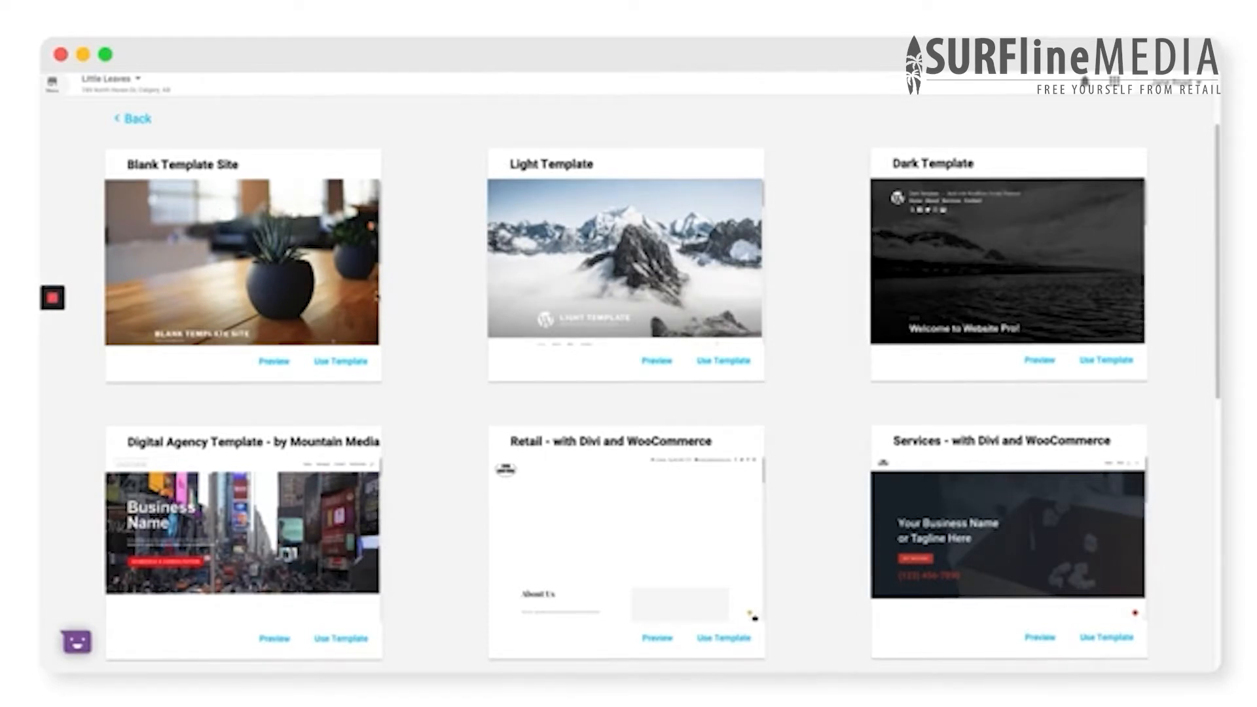
{"action": "scroll", "coordinate": [828, 458], "scroll_direction": "down", "scroll_amount": 5}
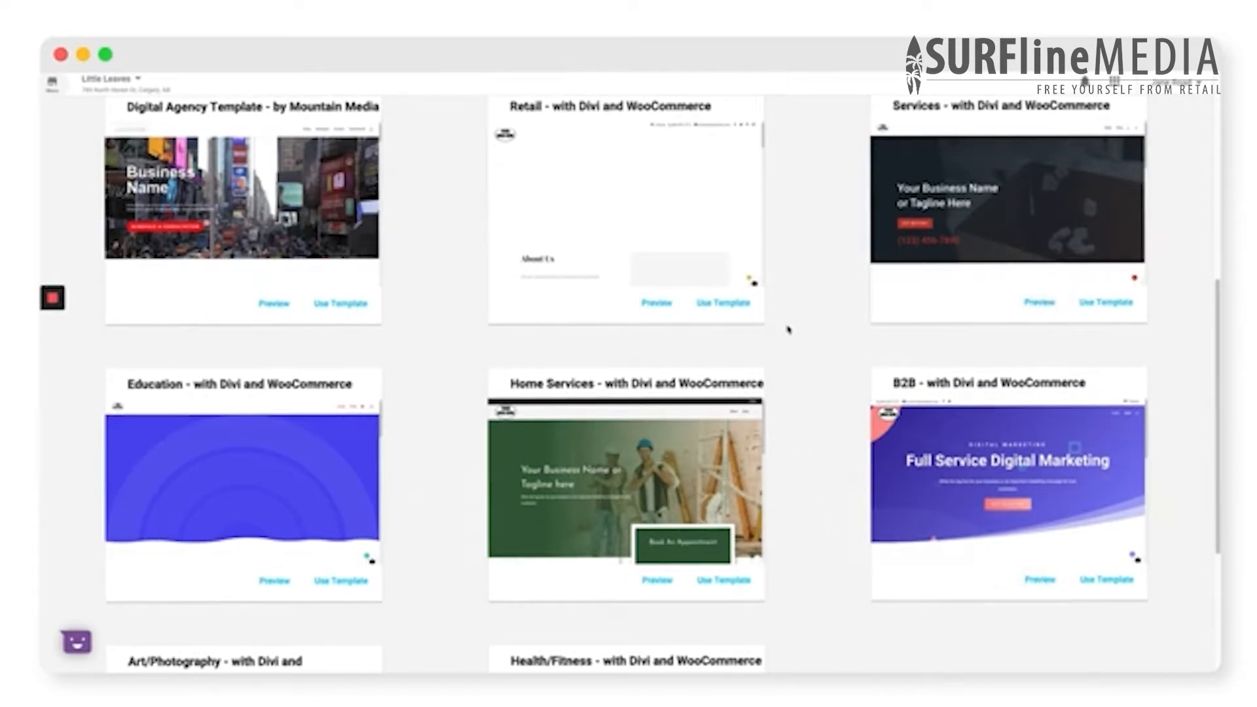
{"action": "scroll", "coordinate": [787, 329], "scroll_direction": "up", "scroll_amount": 3}
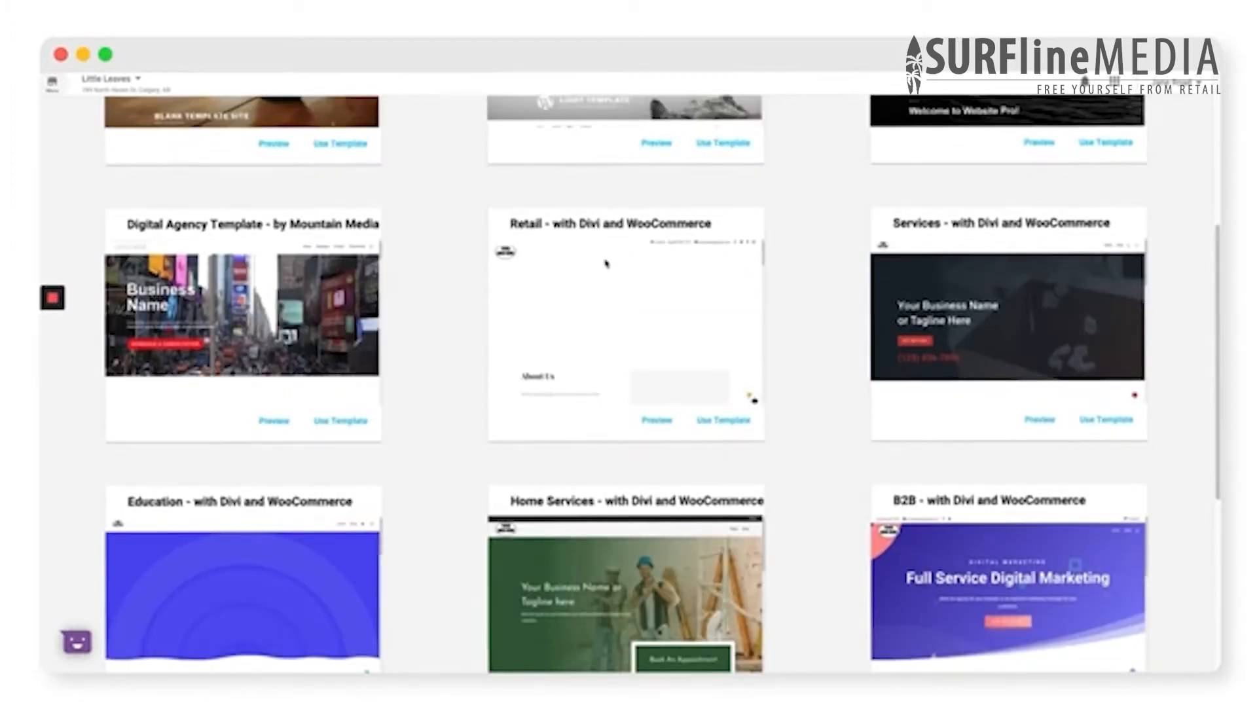
{"action": "left_click", "coordinate": [722, 422]}
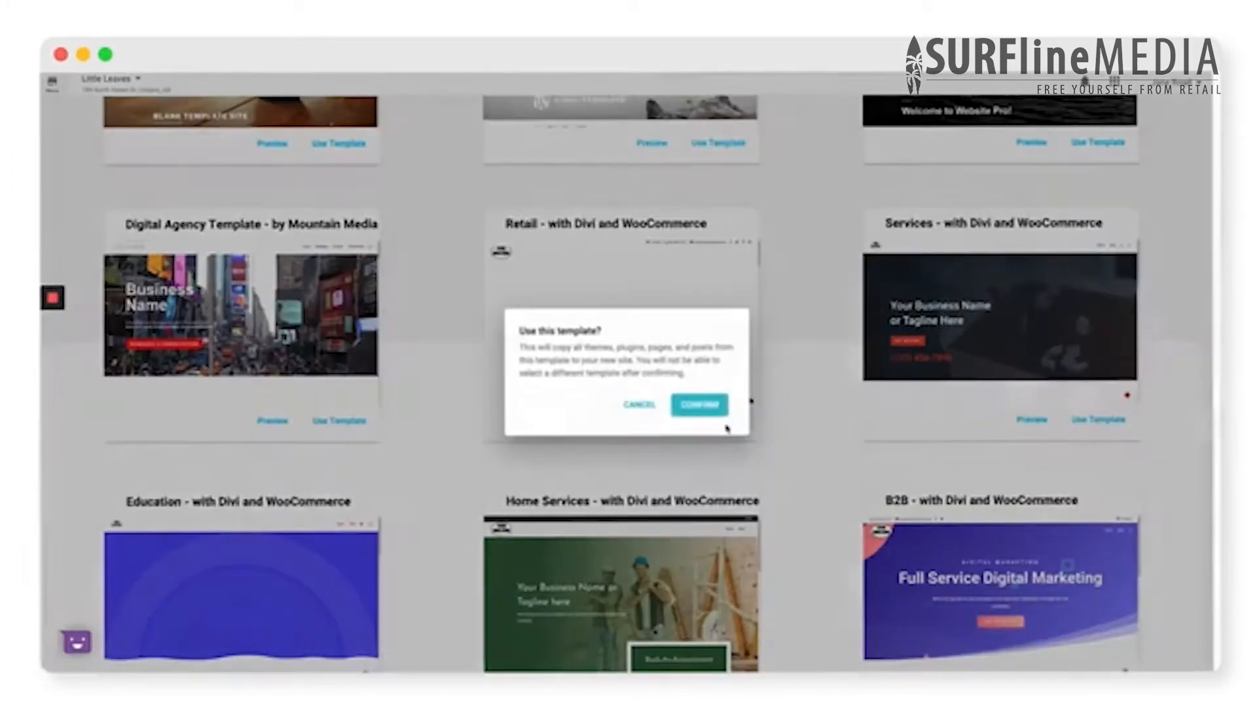
{"action": "left_click", "coordinate": [710, 407]}
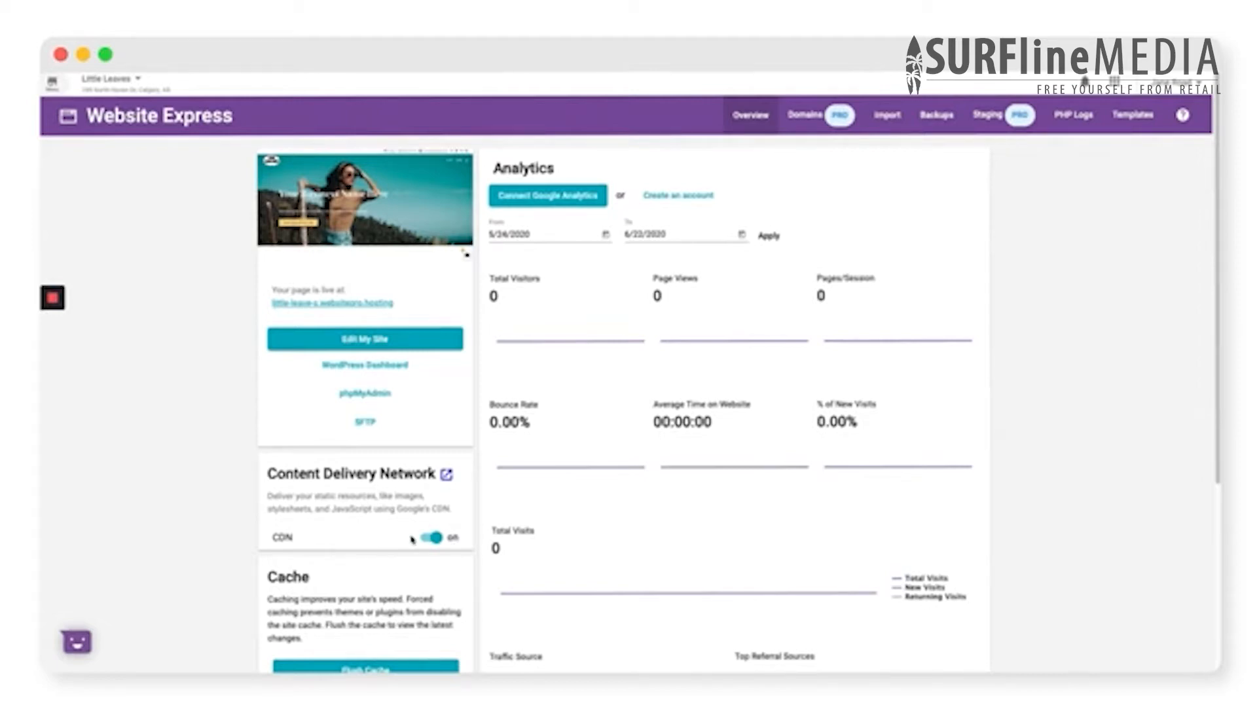
- Review the site's CDN and cache settings, import instructions, backups and PHP logs, and return to the overview
{"action": "scroll", "coordinate": [413, 539], "scroll_direction": "down", "scroll_amount": 3}
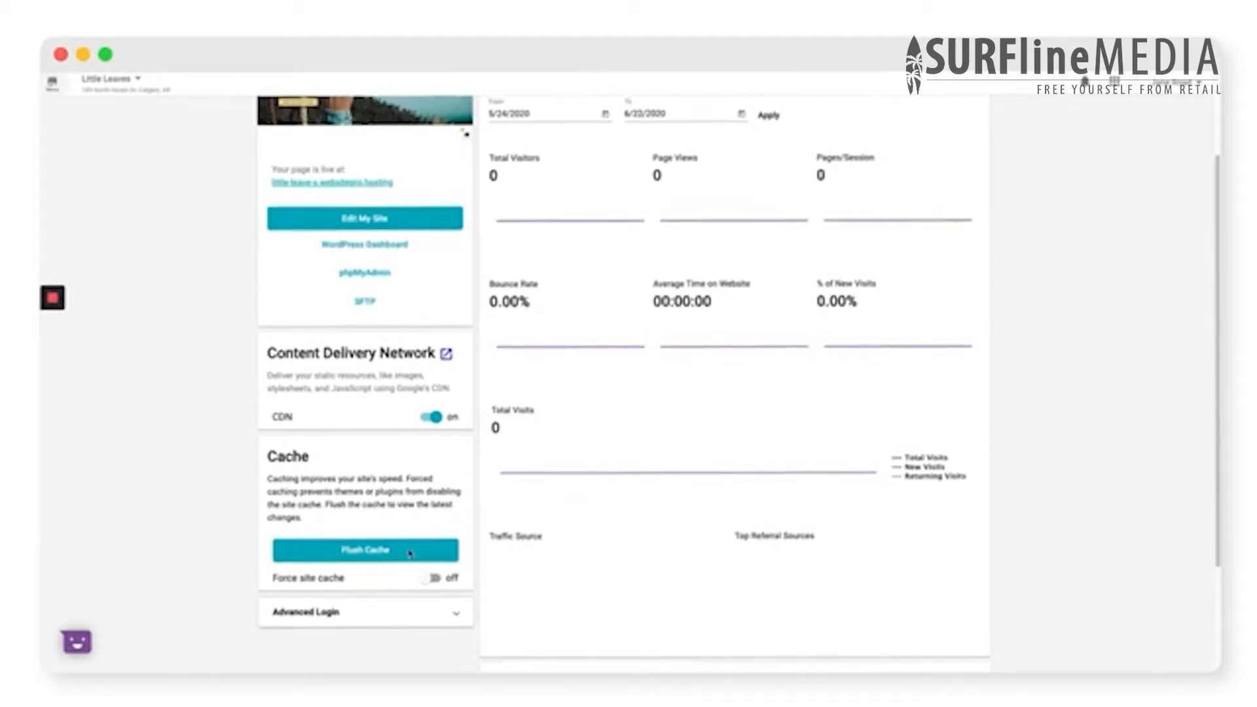
{"action": "scroll", "coordinate": [410, 553], "scroll_direction": "up", "scroll_amount": 3}
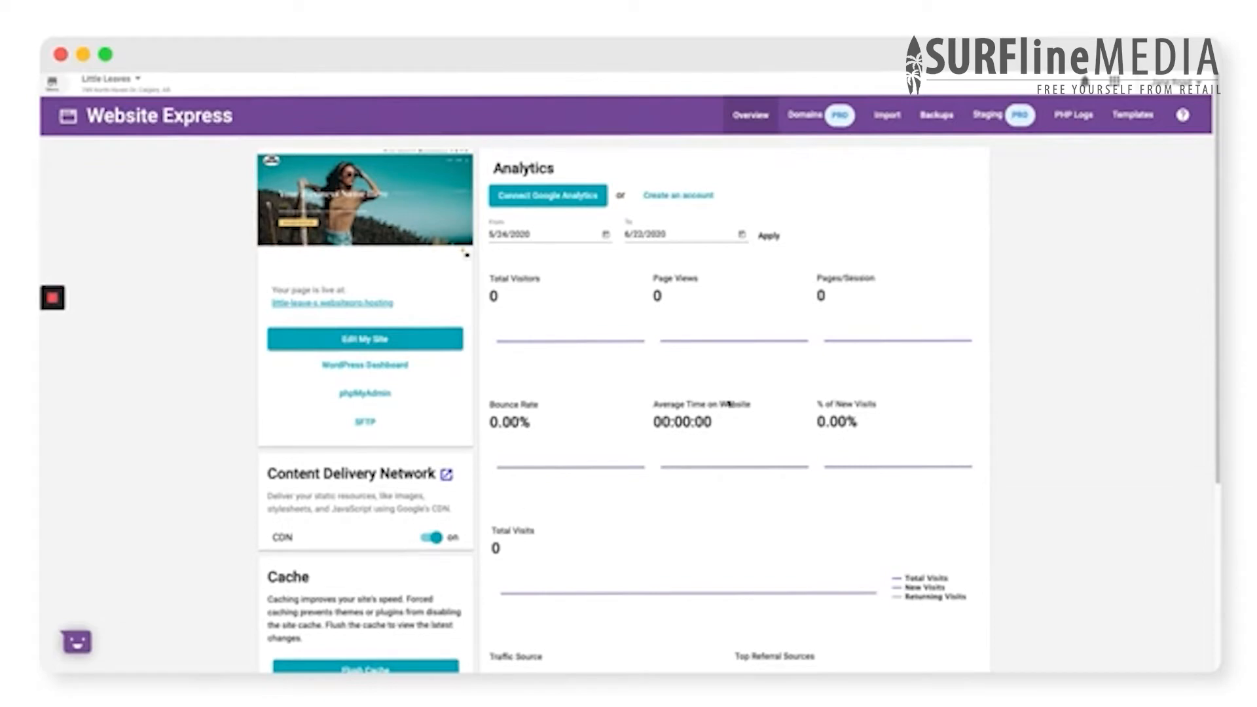
{"action": "left_click", "coordinate": [887, 116]}
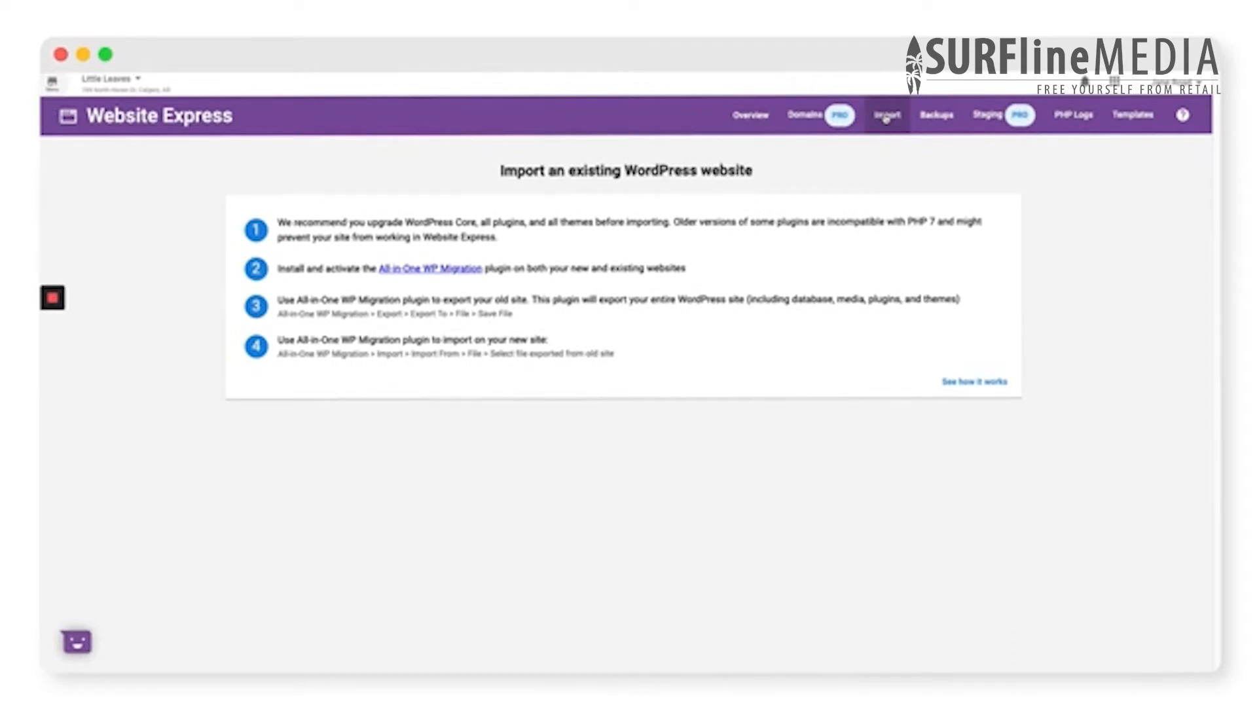
{"action": "left_click", "coordinate": [957, 120]}
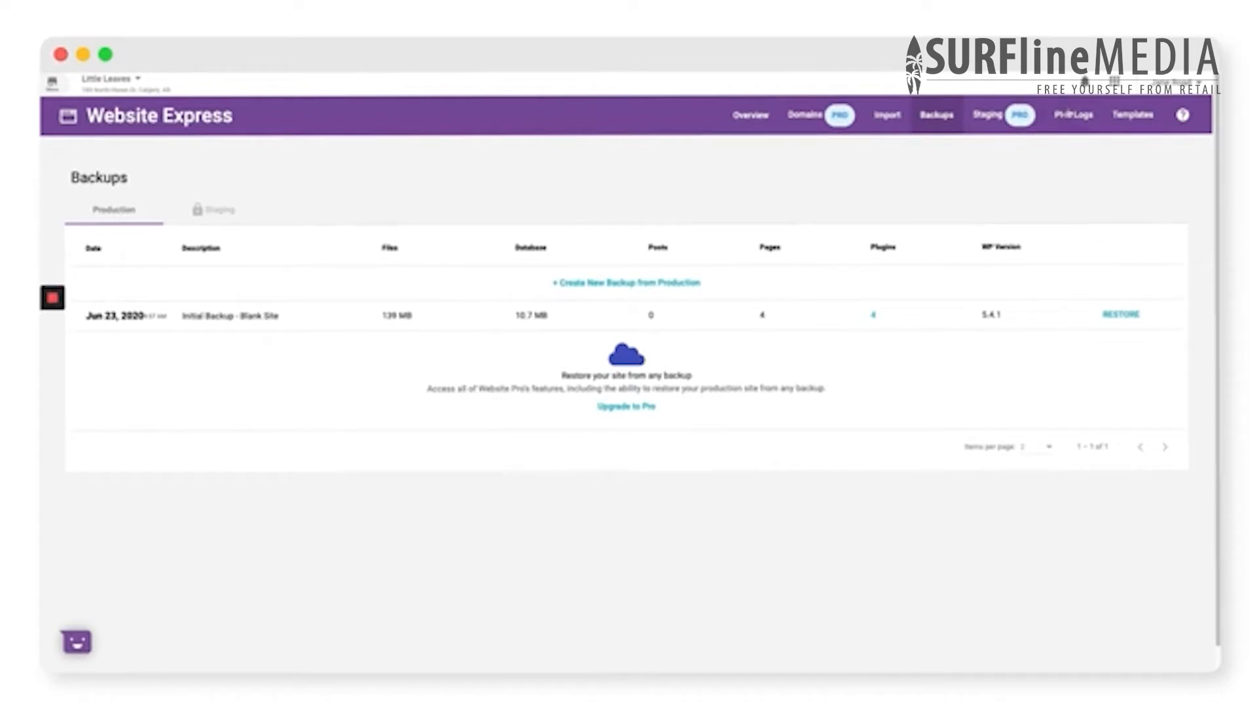
{"action": "left_click", "coordinate": [1072, 114]}
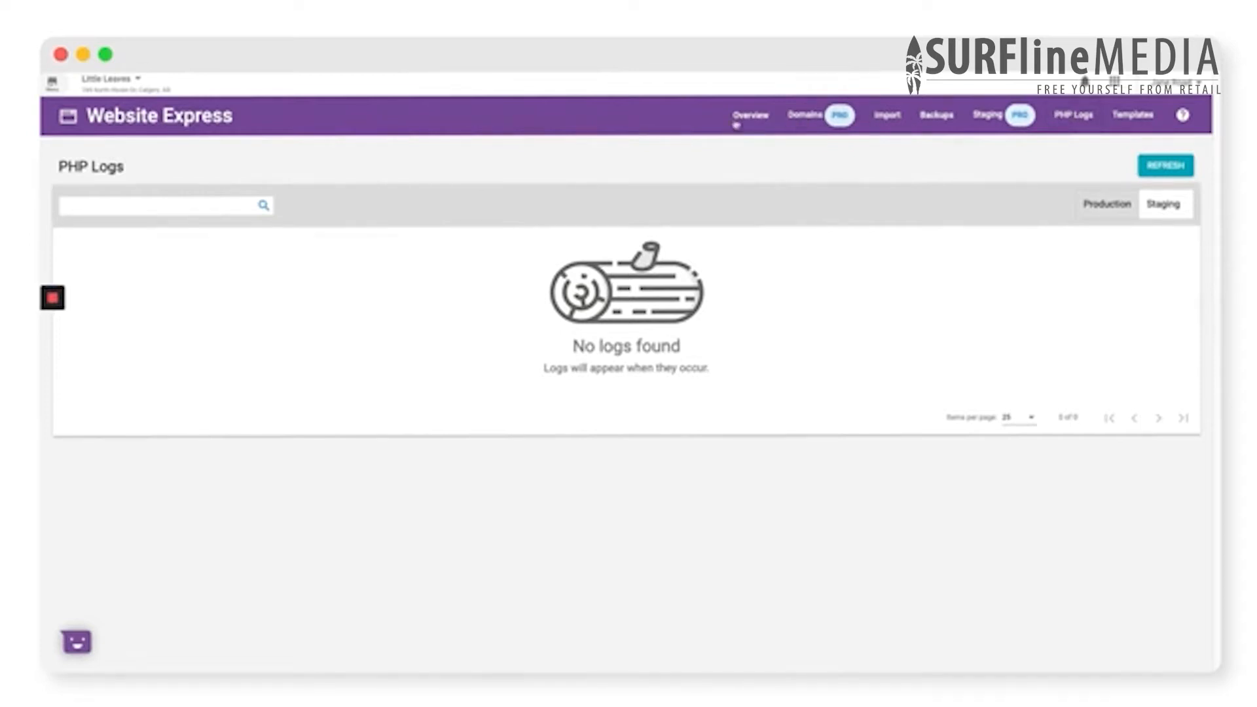
{"action": "left_click", "coordinate": [736, 123]}
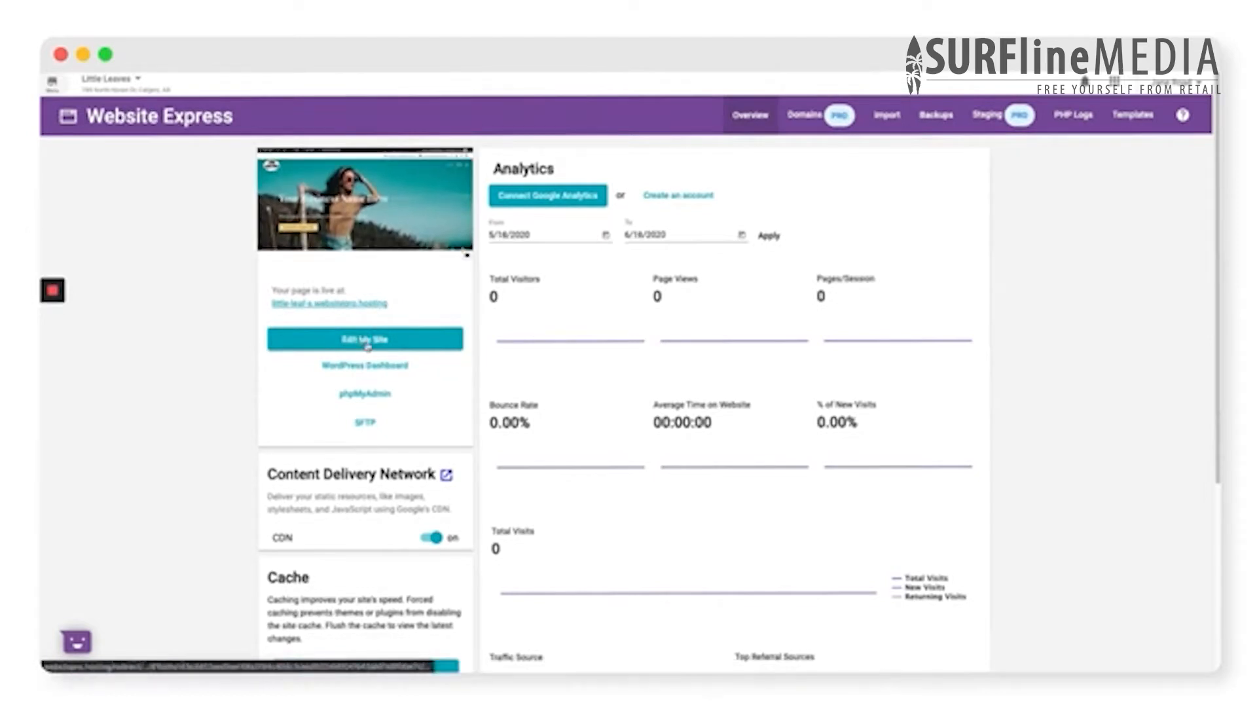
- Open the site for editing and replace the hero heading with "Little Leaves"
{"action": "left_click", "coordinate": [367, 345]}
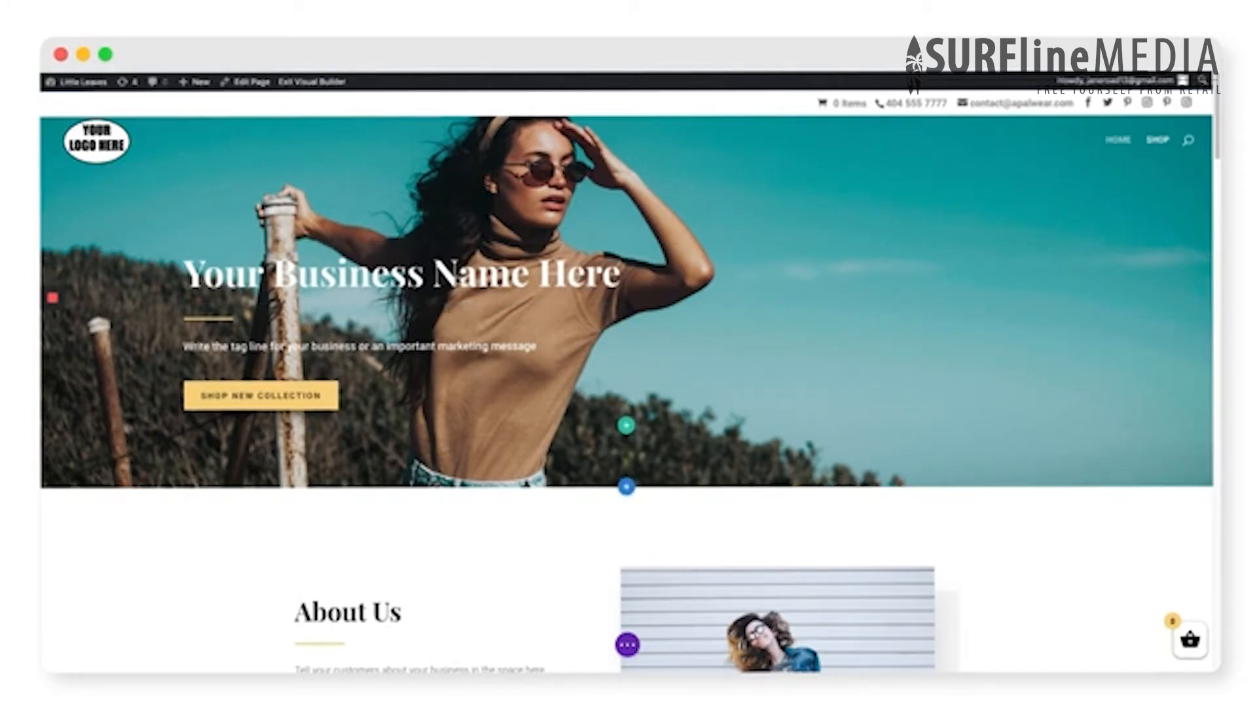
{"action": "key", "text": "ctrl+a"}
{"action": "type", "text": "Littl"}
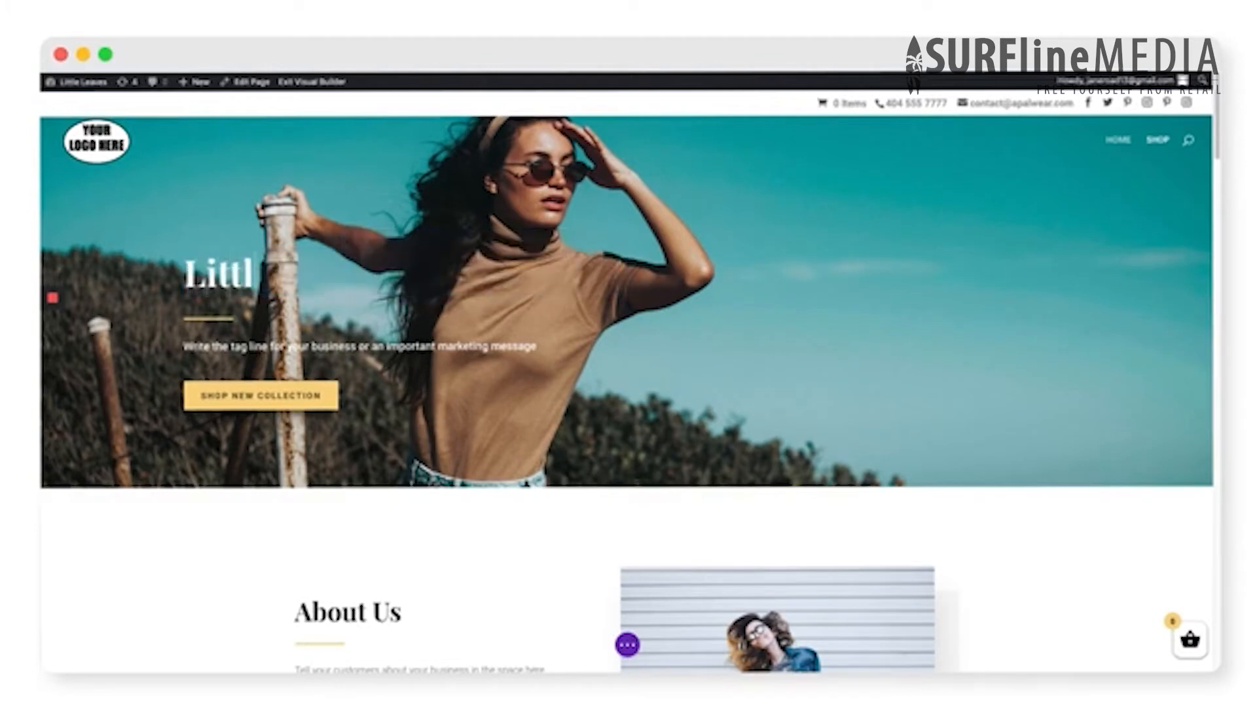
{"action": "type", "text": "e Leaves"}
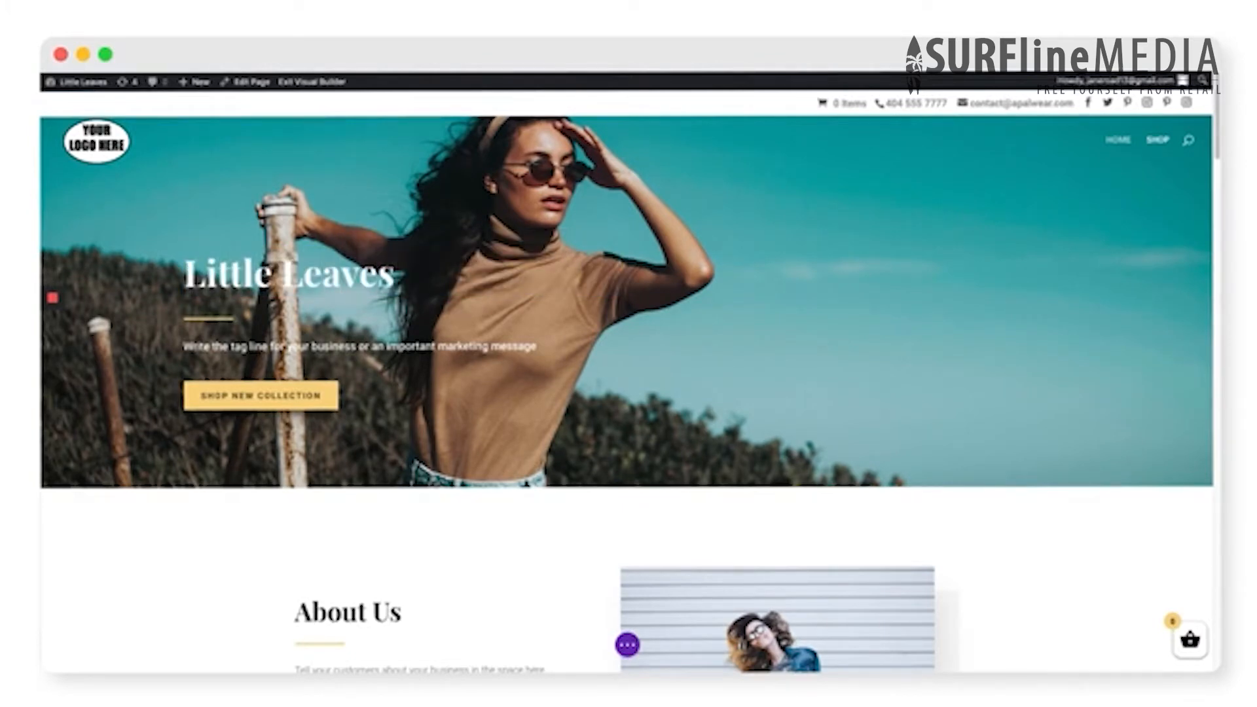
- Replace the hero section's tagline with "Give the gift of green!" and save the text settings
{"action": "mouse_move", "coordinate": [471, 345]}
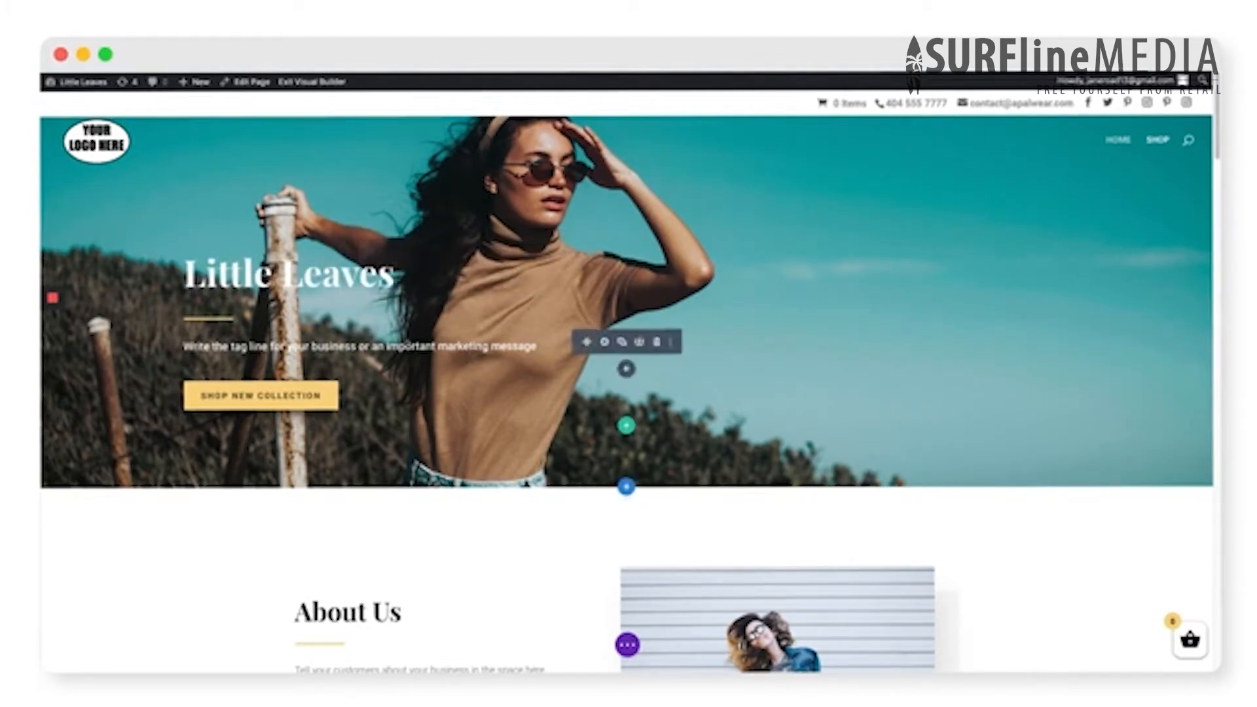
{"action": "left_click", "coordinate": [607, 344]}
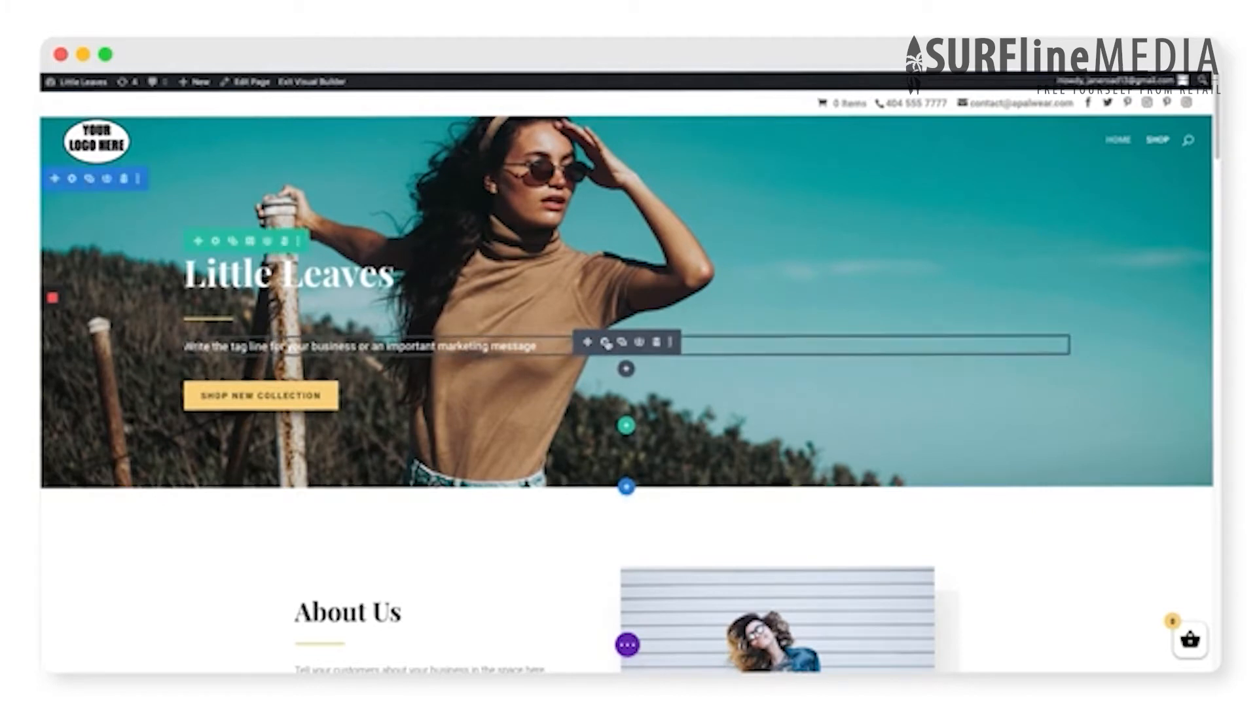
{"action": "left_click", "coordinate": [607, 342]}
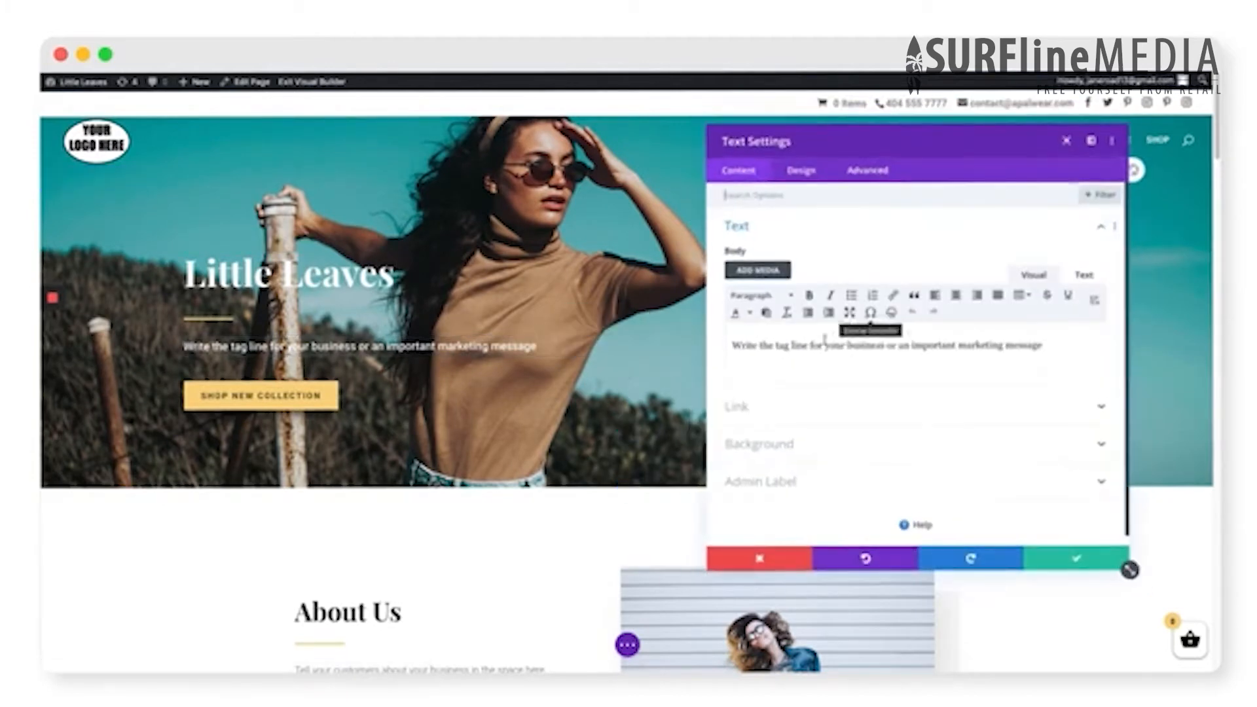
{"action": "double_click", "coordinate": [818, 345]}
{"action": "key", "text": "super+a"}
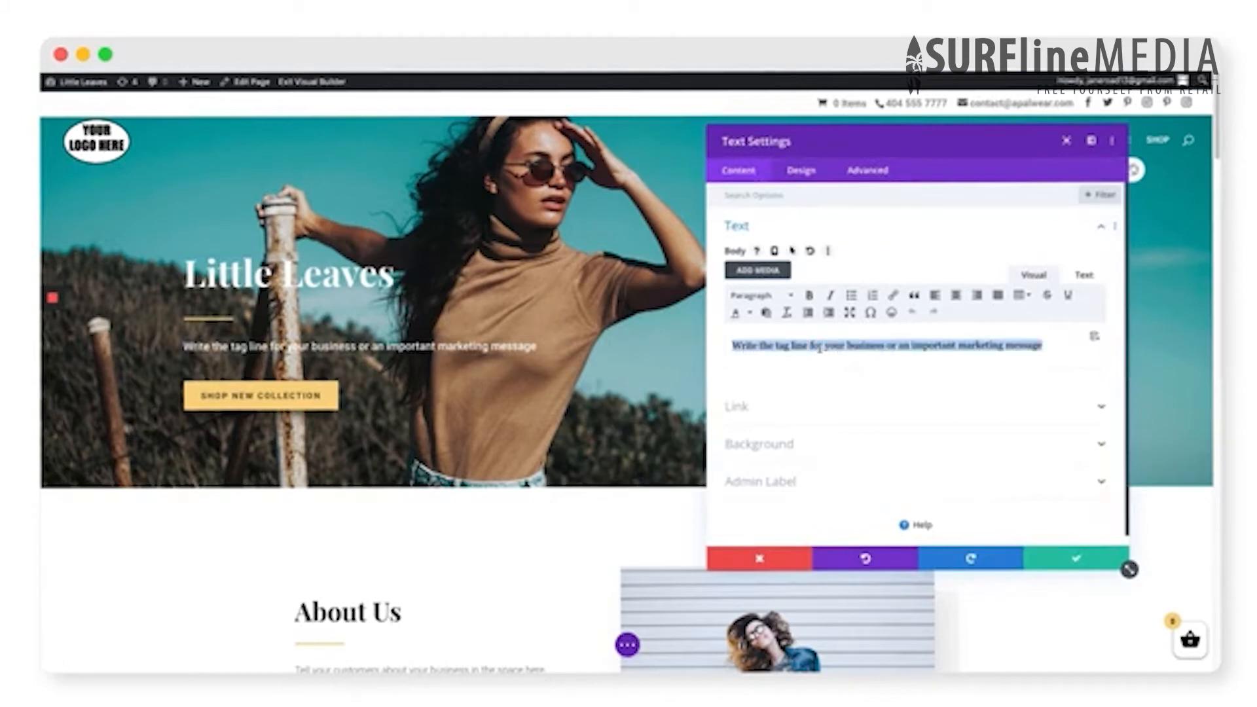
{"action": "type", "text": "Give t"}
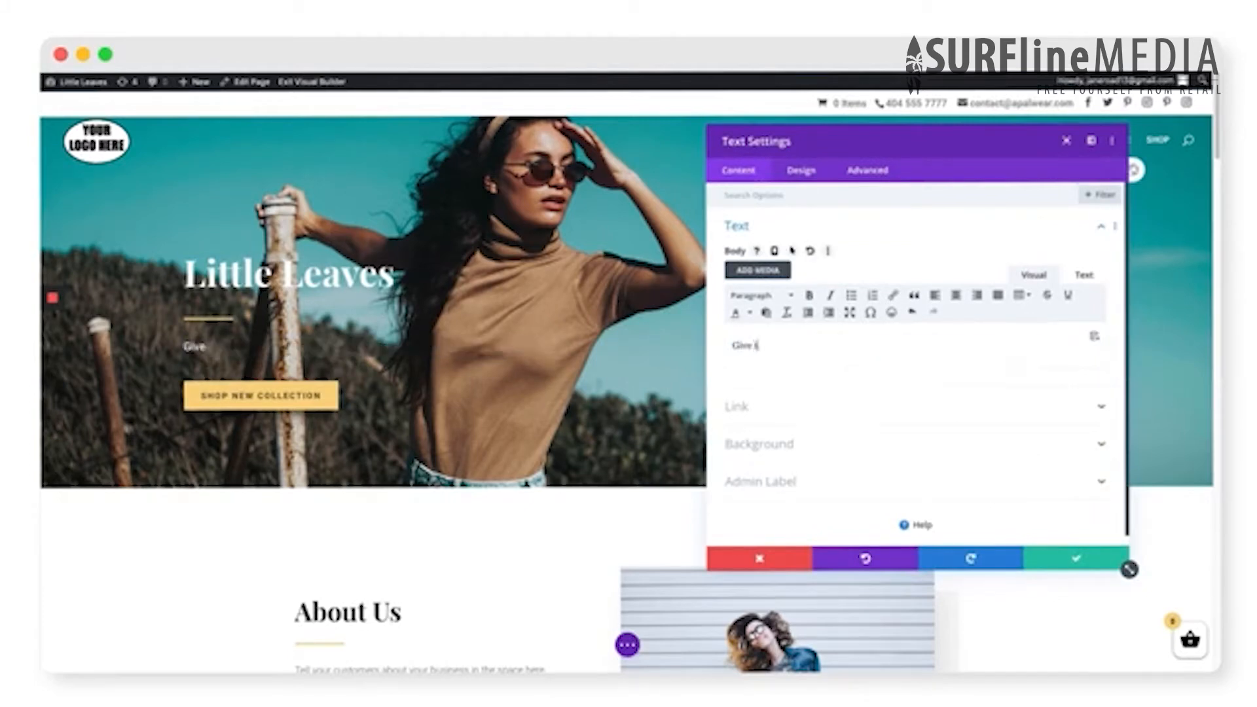
{"action": "type", "text": "he gift of green"}
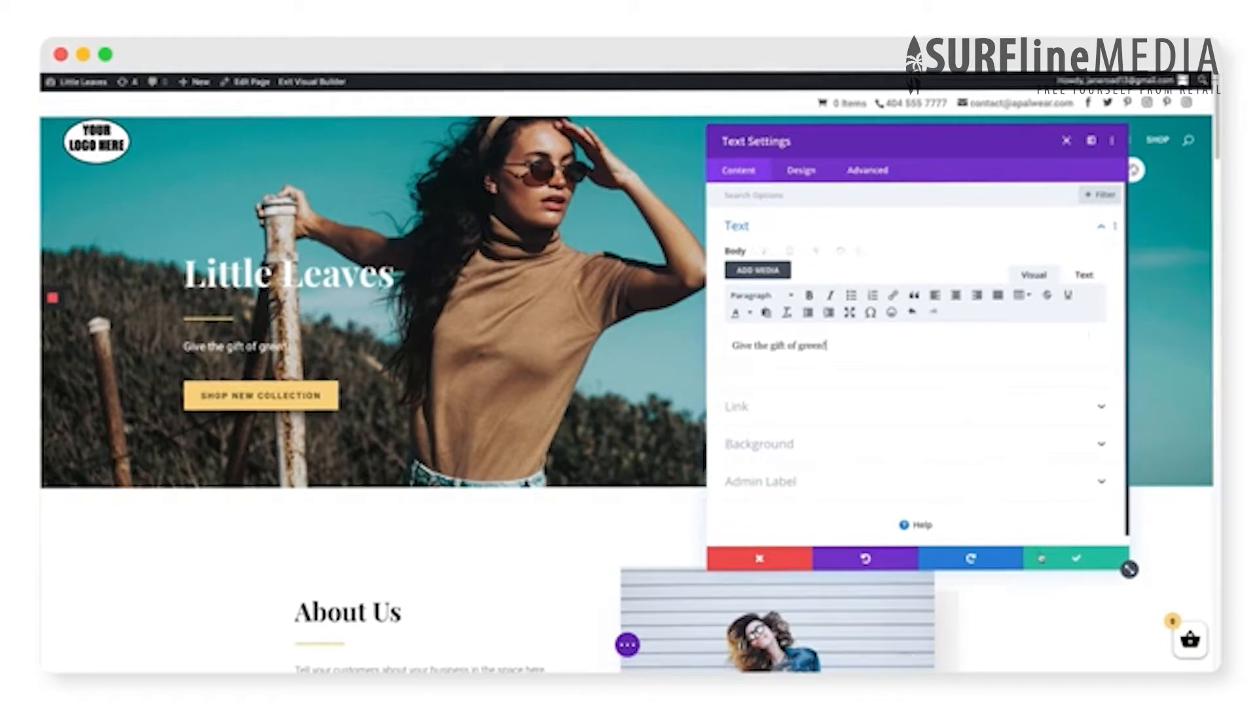
{"action": "left_click", "coordinate": [1040, 557]}
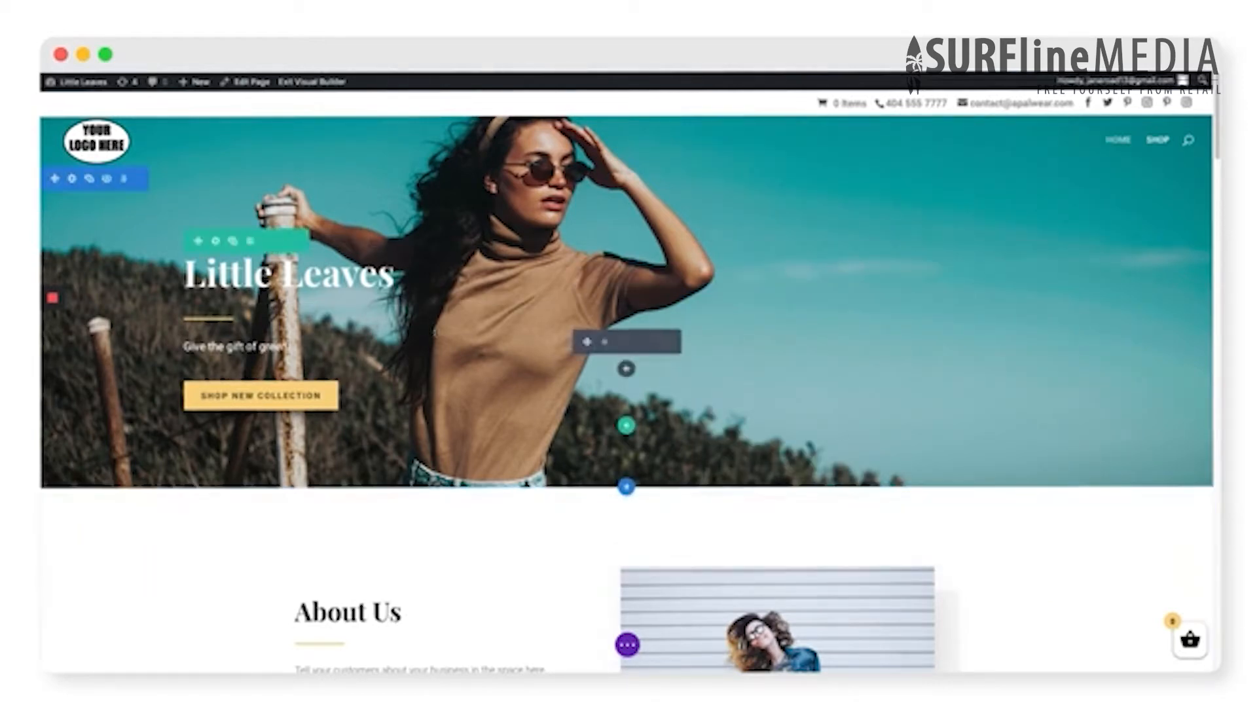
- Remove the current background image from the hero section
{"action": "left_click", "coordinate": [72, 180]}
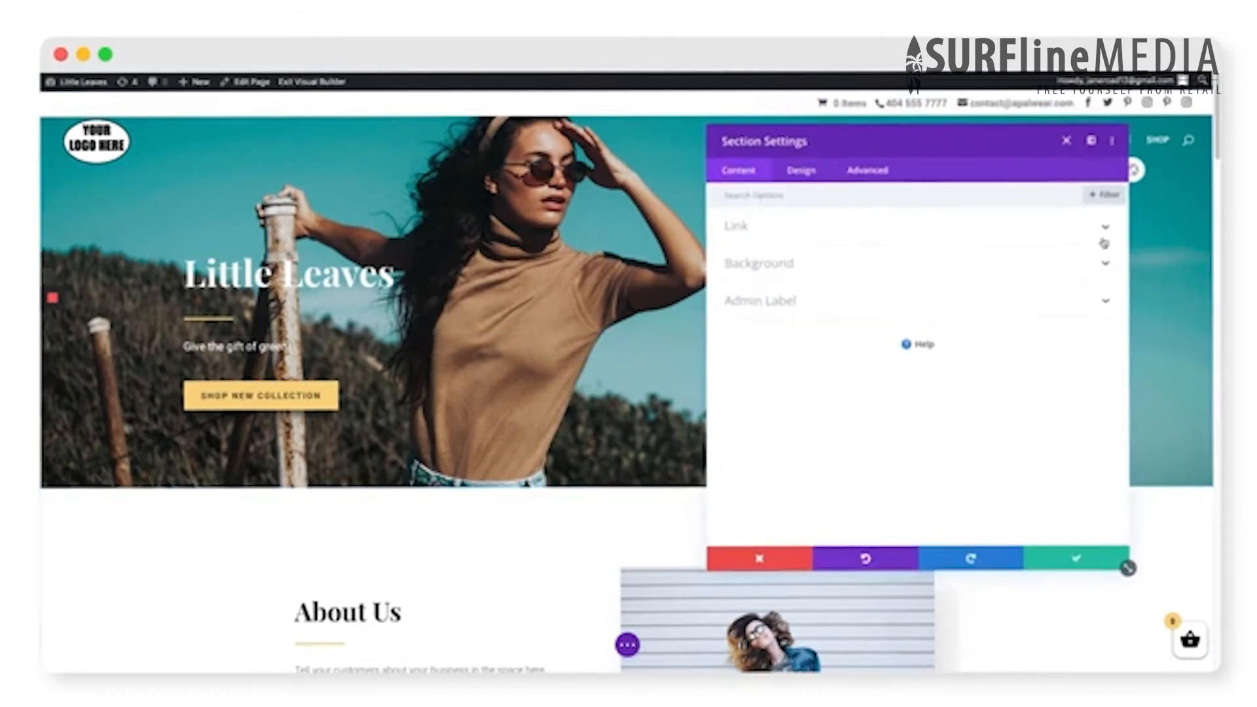
{"action": "left_click", "coordinate": [1104, 268]}
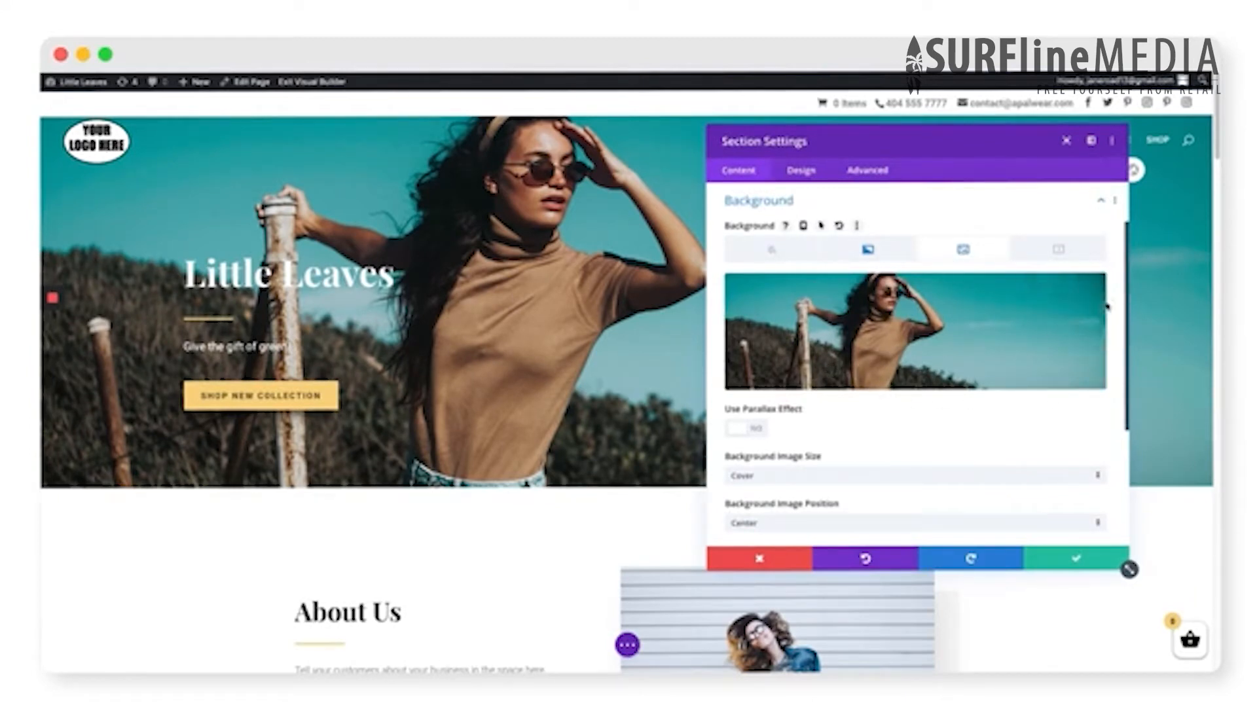
{"action": "left_click", "coordinate": [1073, 291]}
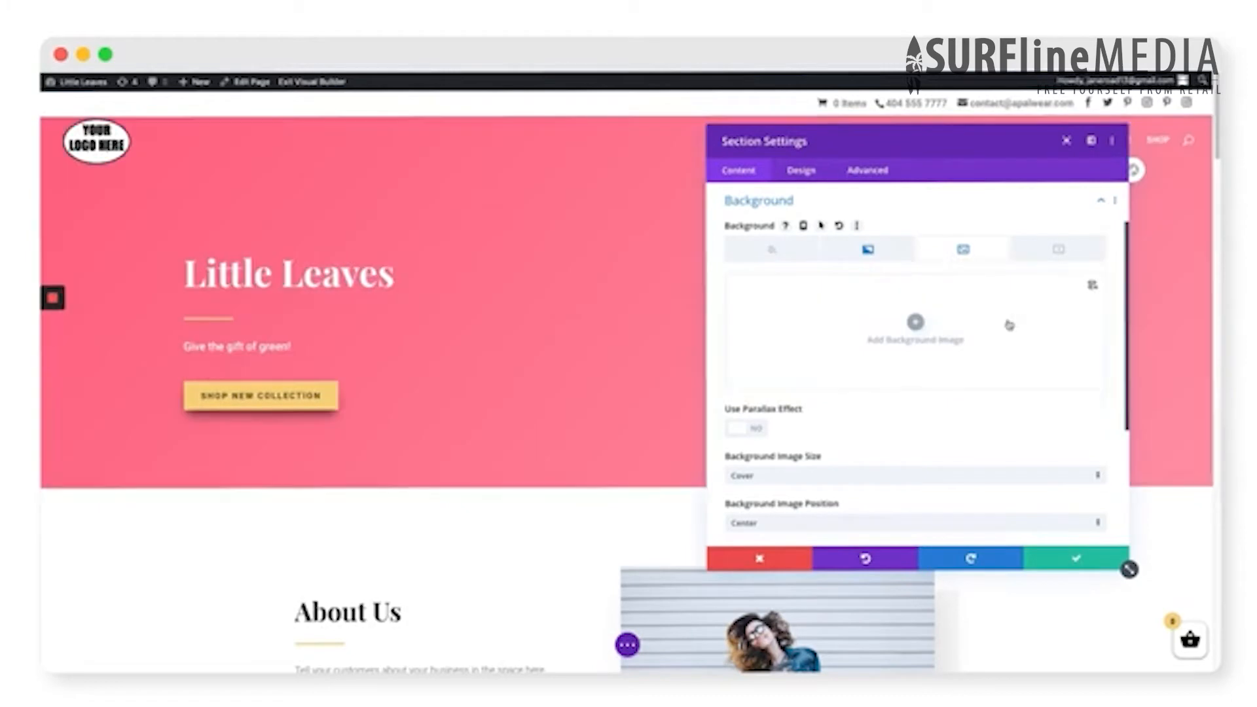
- Upload the shop's image files to the media library and set Header-Image.jpg as the hero section's background
{"action": "left_click", "coordinate": [915, 323]}
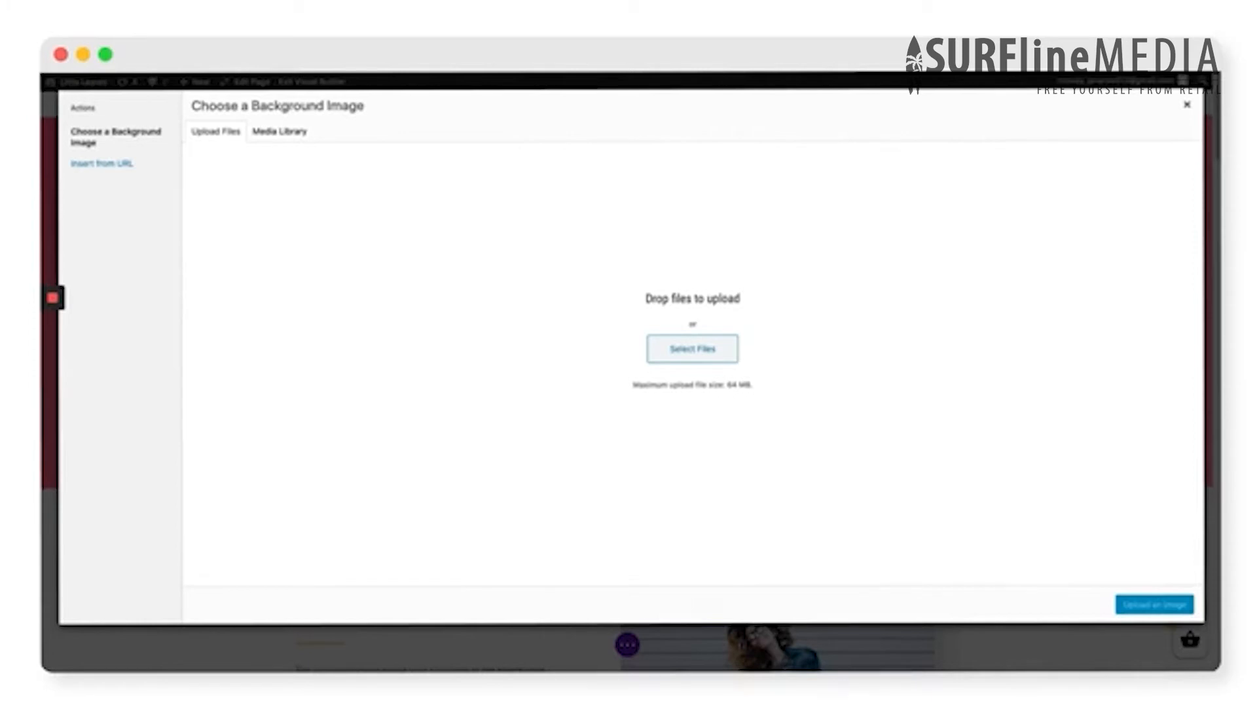
{"action": "left_click_drag", "start_coordinate": [1211, 425], "coordinate": [845, 447]}
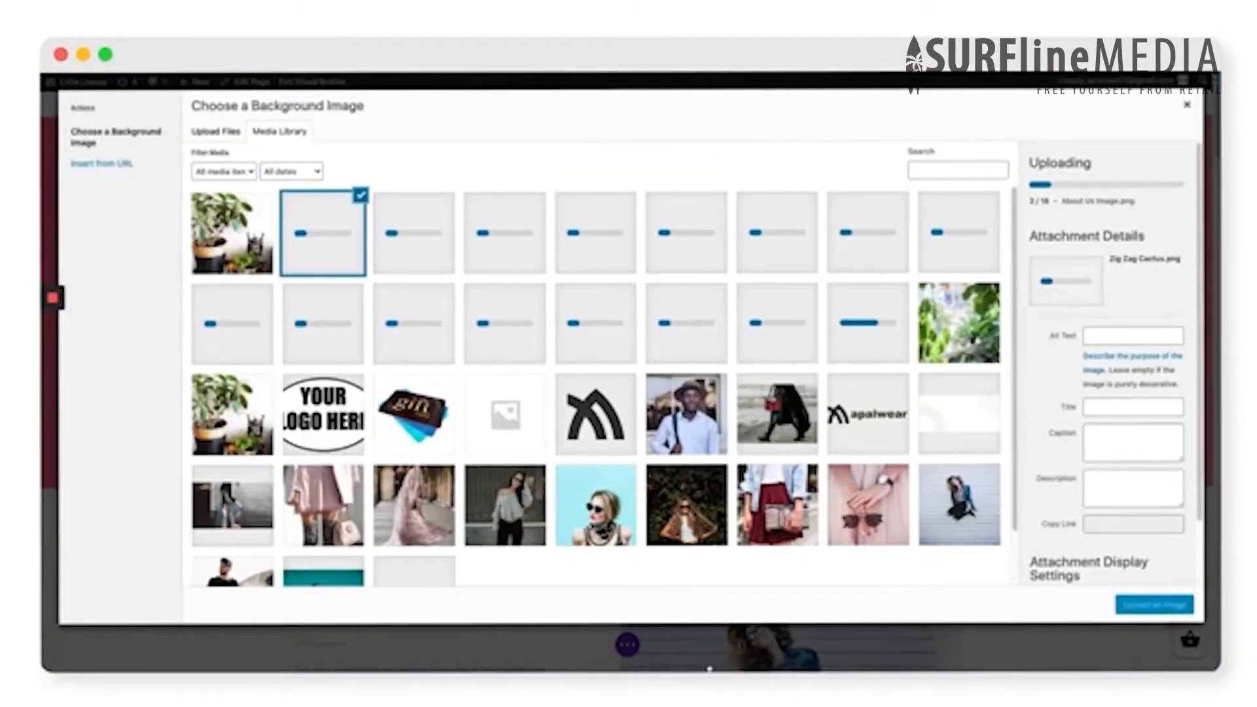
{"action": "mouse_move", "coordinate": [709, 669]}
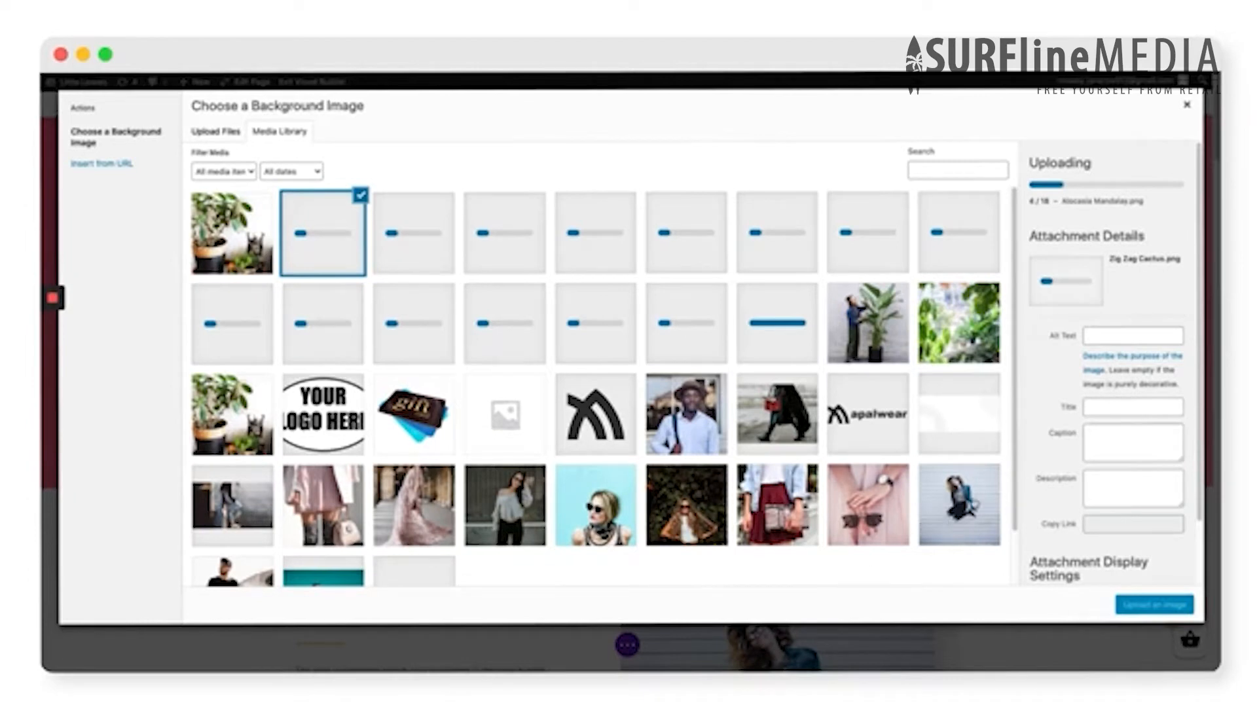
{"action": "left_click", "coordinate": [975, 500]}
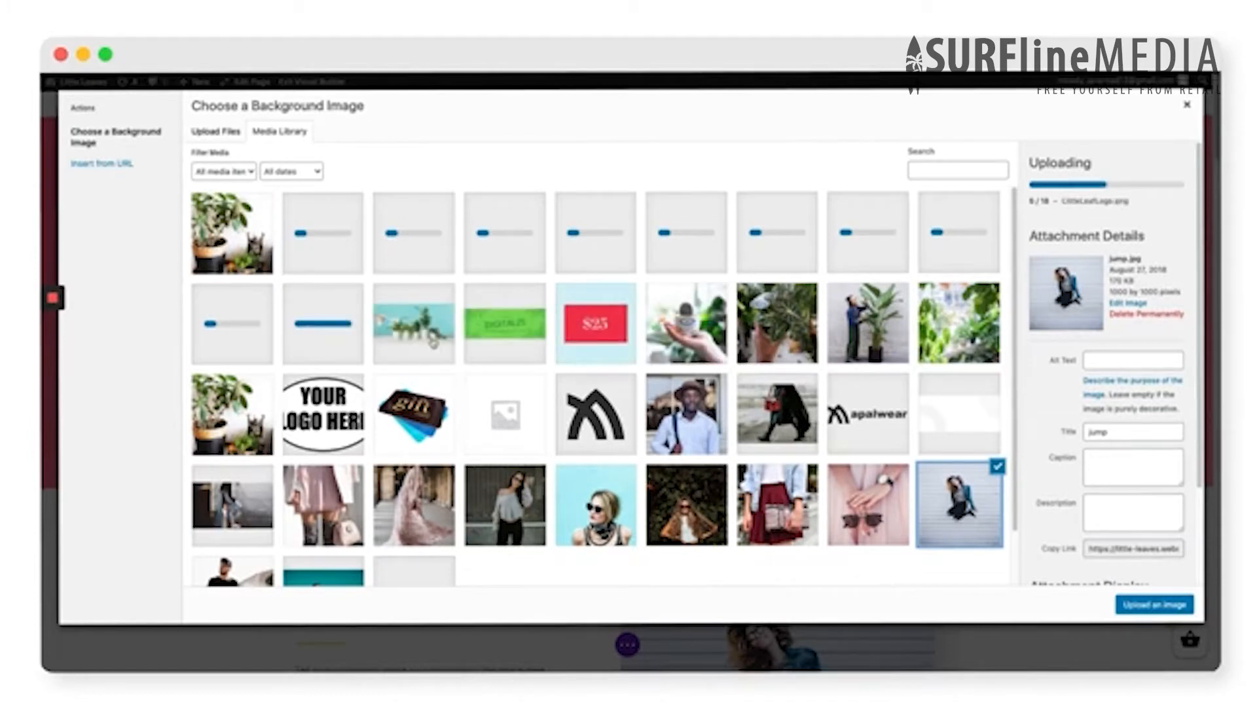
{"action": "left_click", "coordinate": [432, 342]}
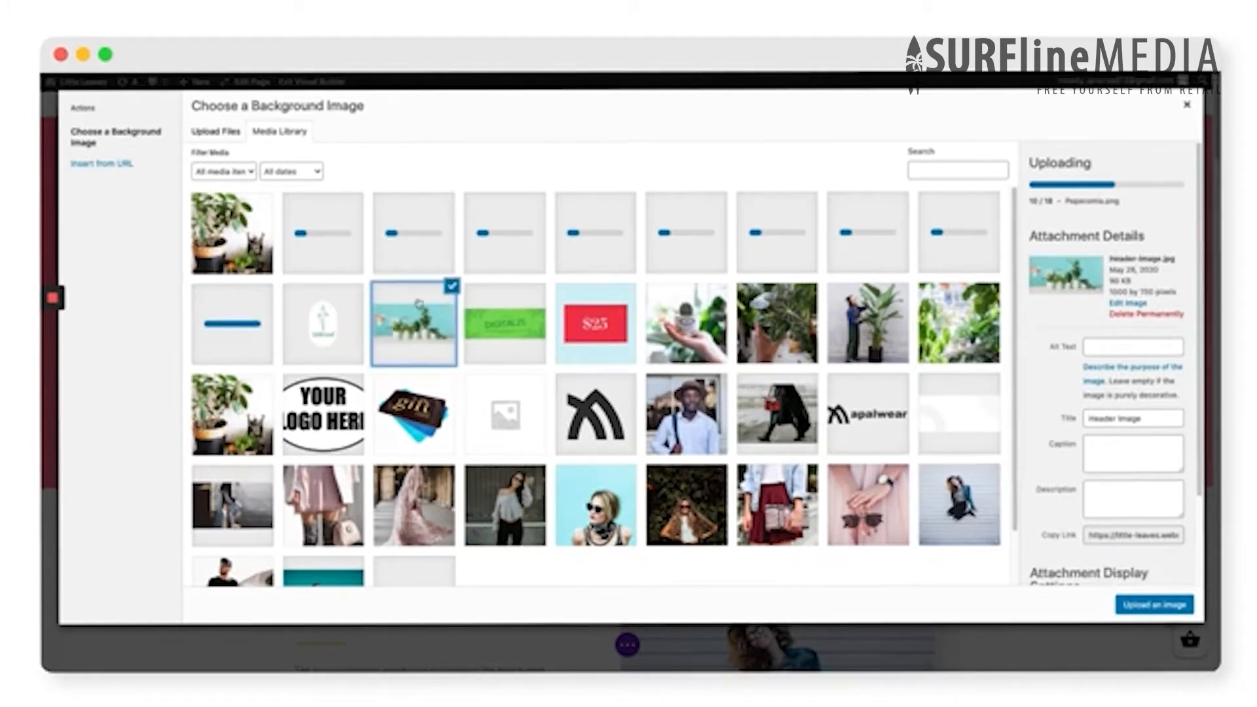
{"action": "left_click", "coordinate": [1169, 606]}
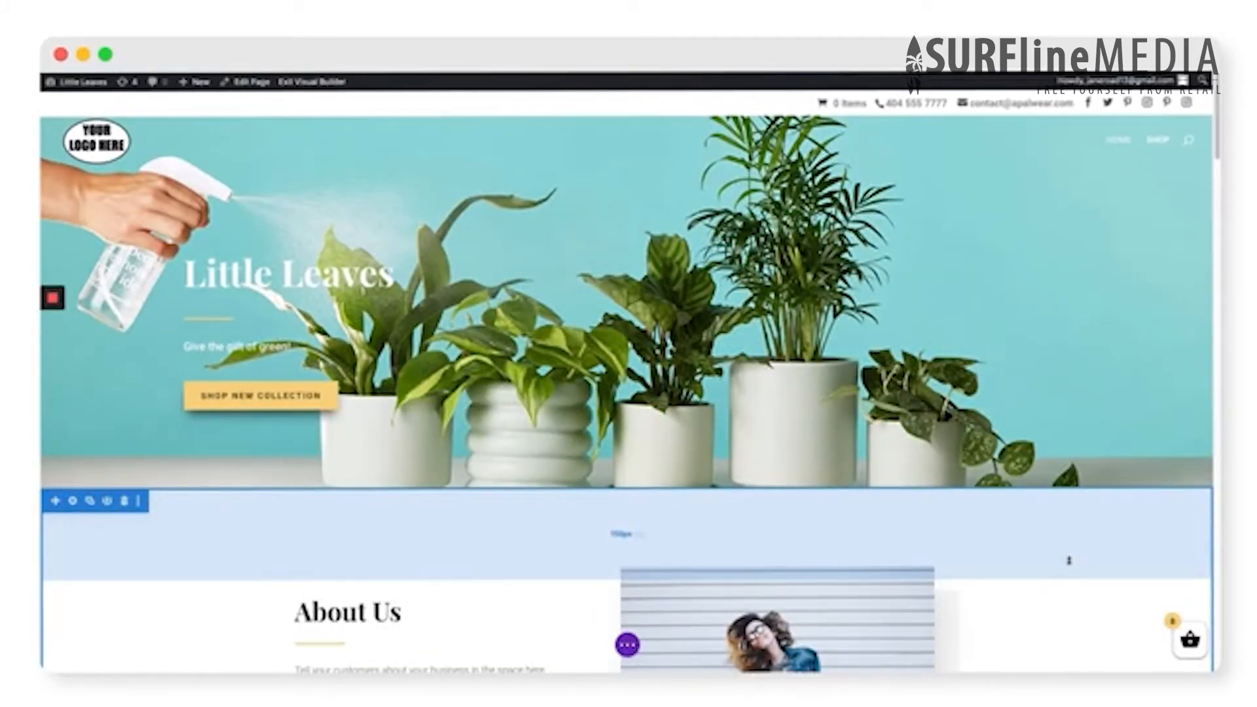
- Replace the About Us section's image with About-Us-Image.png from the media library and save the image settings
{"action": "scroll", "coordinate": [1022, 516], "scroll_direction": "down", "scroll_amount": 5}
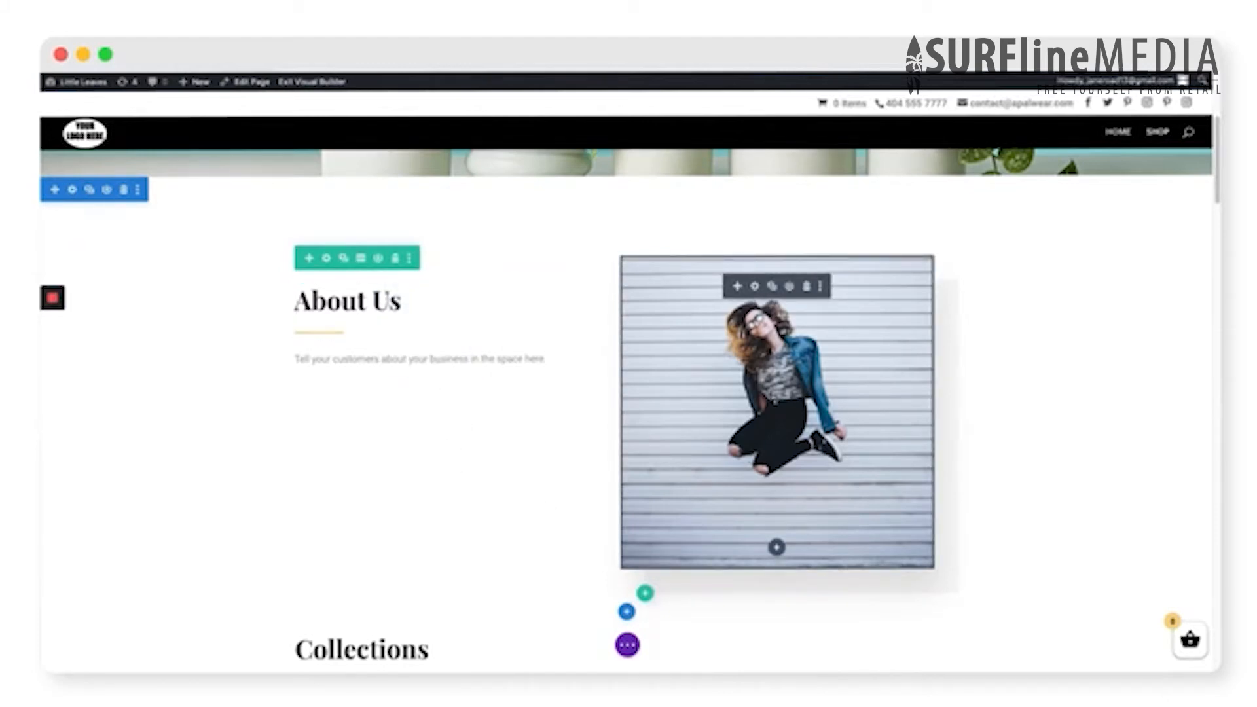
{"action": "left_click", "coordinate": [755, 286]}
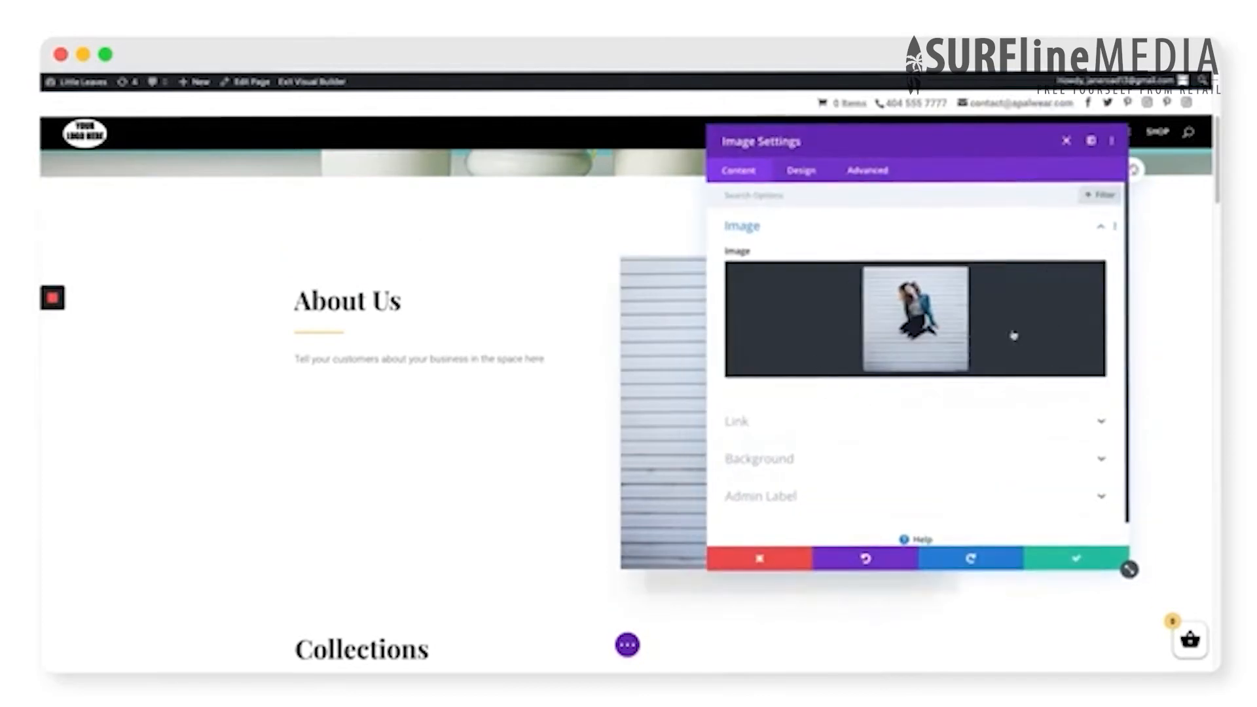
{"action": "left_click", "coordinate": [1070, 280]}
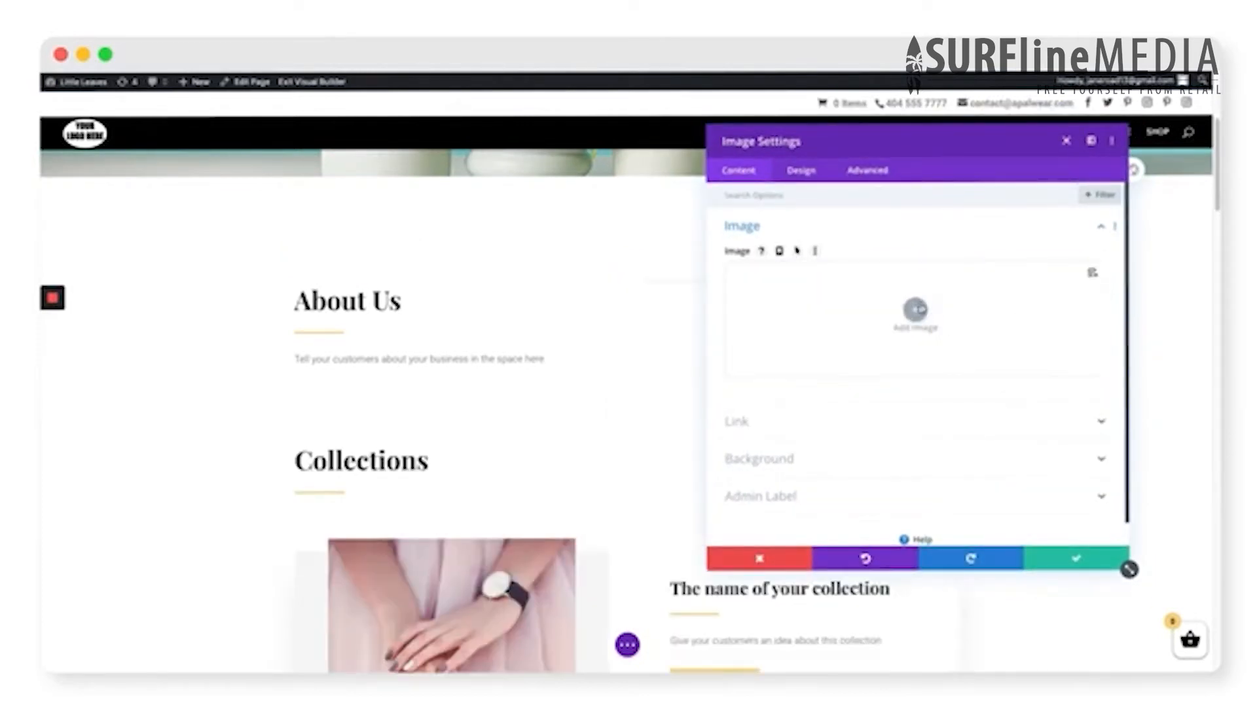
{"action": "left_click", "coordinate": [916, 305]}
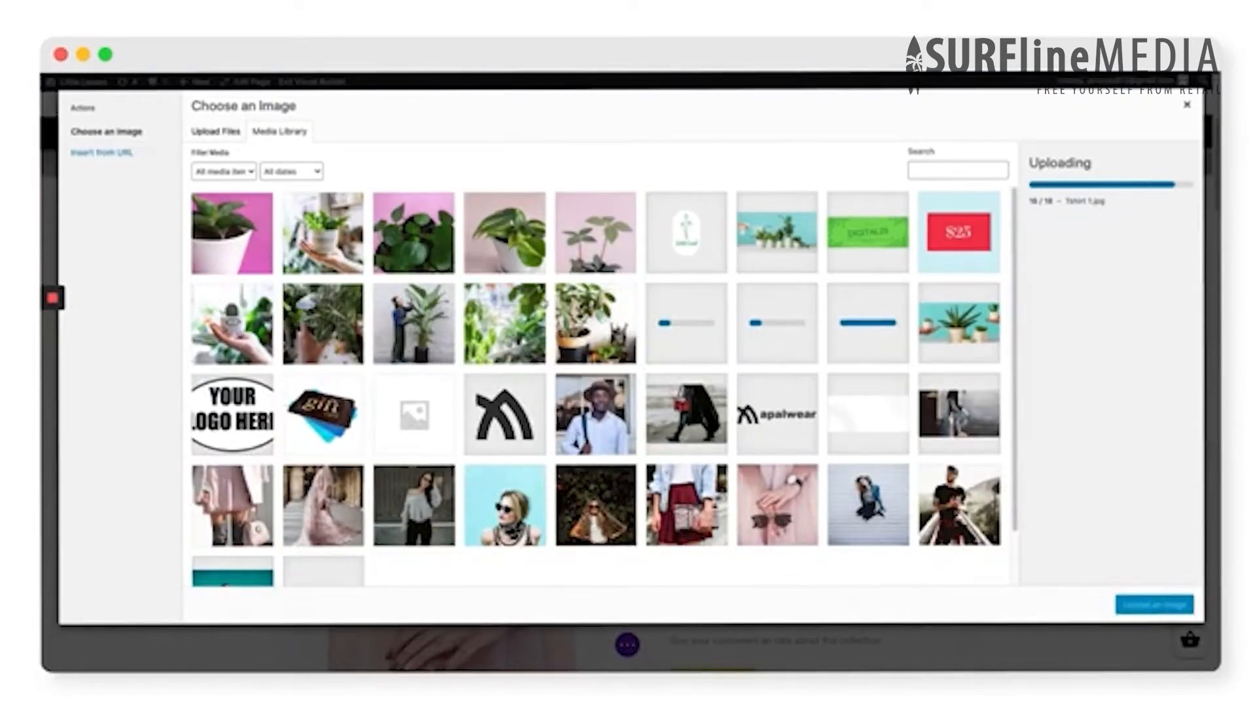
{"action": "left_click", "coordinate": [414, 324]}
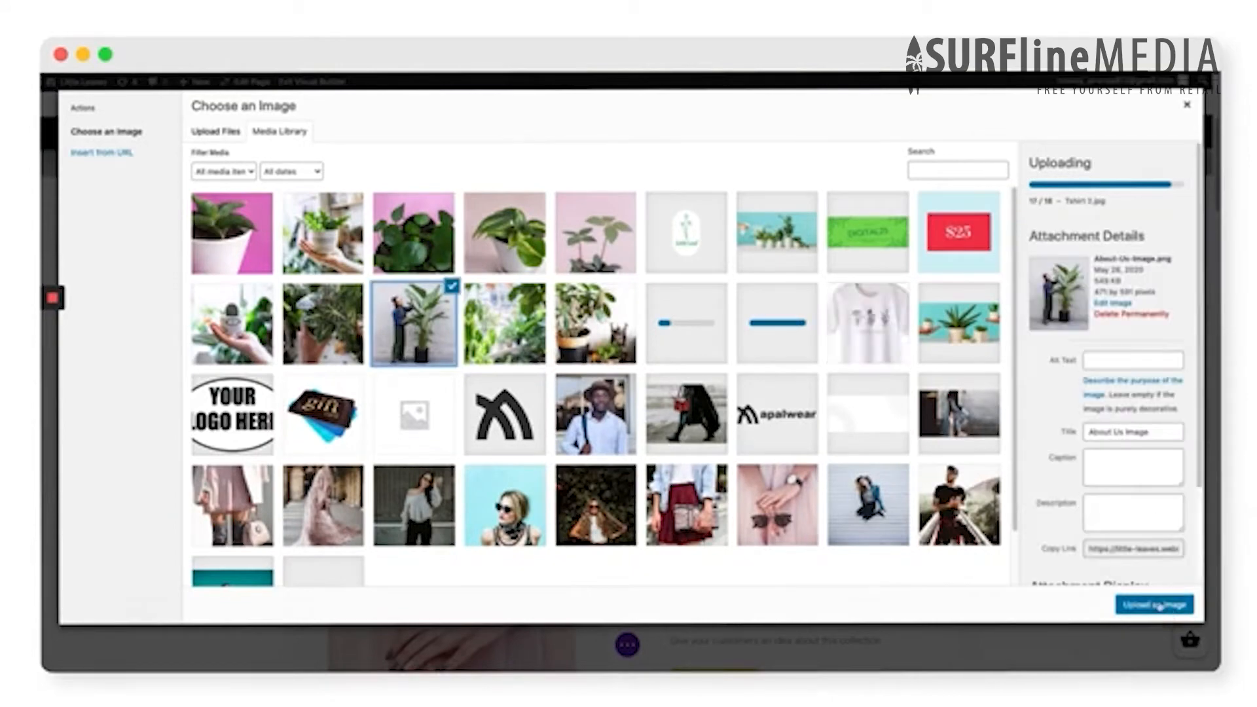
{"action": "left_click", "coordinate": [1157, 604]}
{"action": "left_click", "coordinate": [1105, 563]}
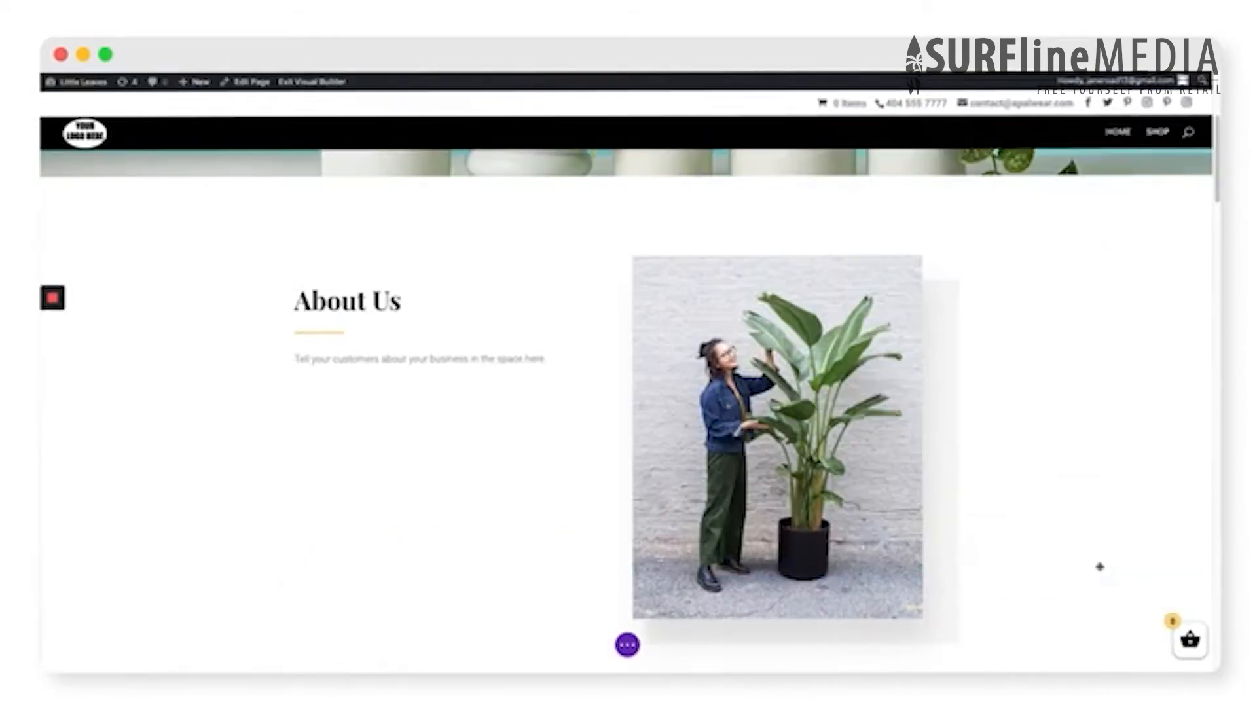
- Save the homepage changes and exit the Visual Builder
{"action": "scroll", "coordinate": [1100, 567], "scroll_direction": "up", "scroll_amount": 5}
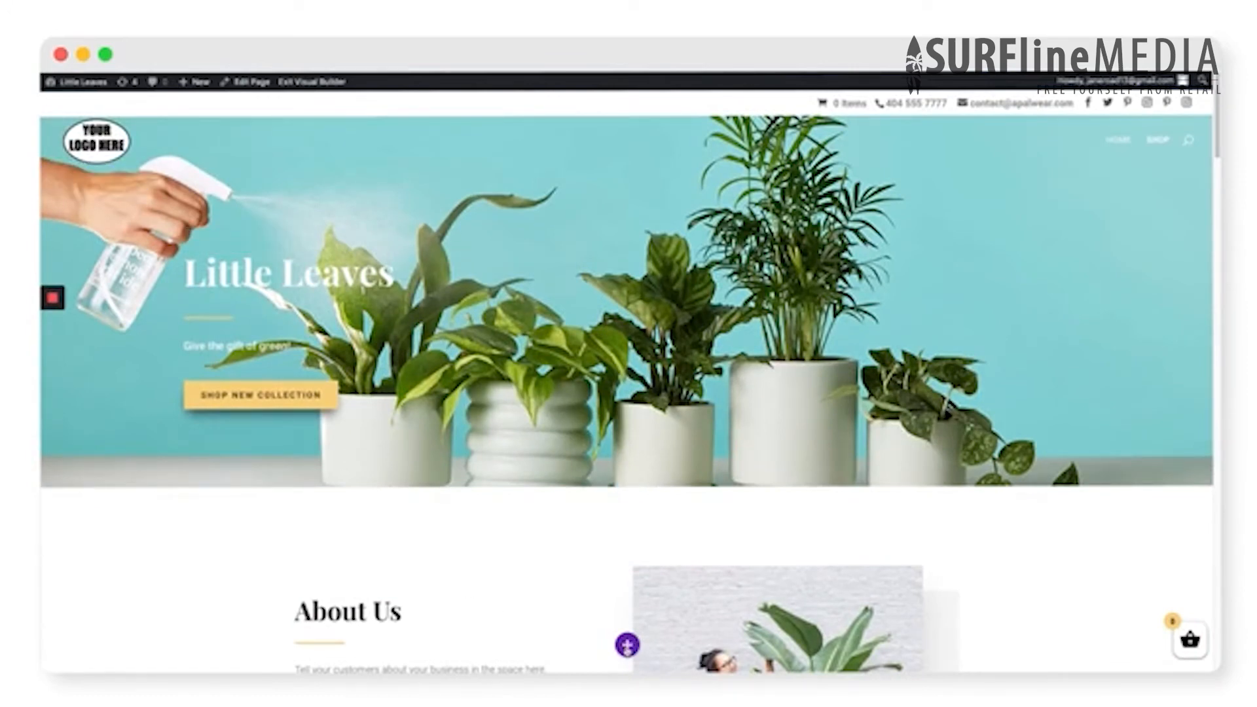
{"action": "left_click", "coordinate": [627, 645]}
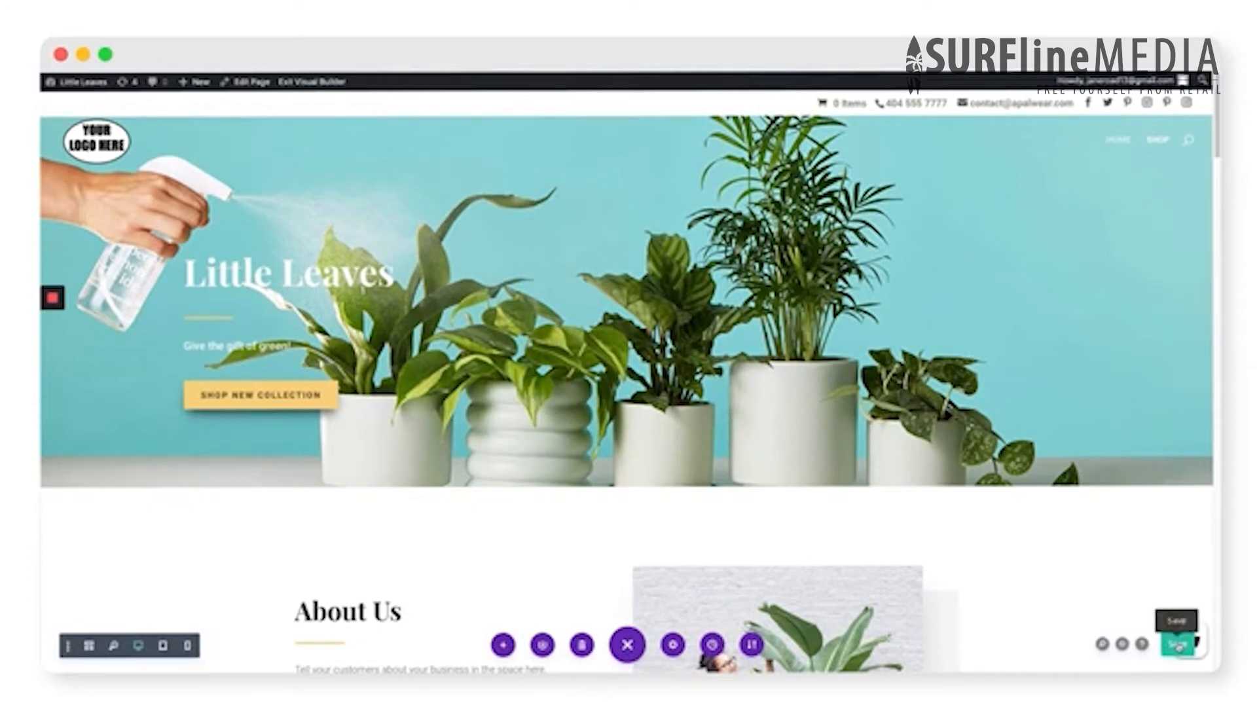
{"action": "left_click", "coordinate": [1179, 648]}
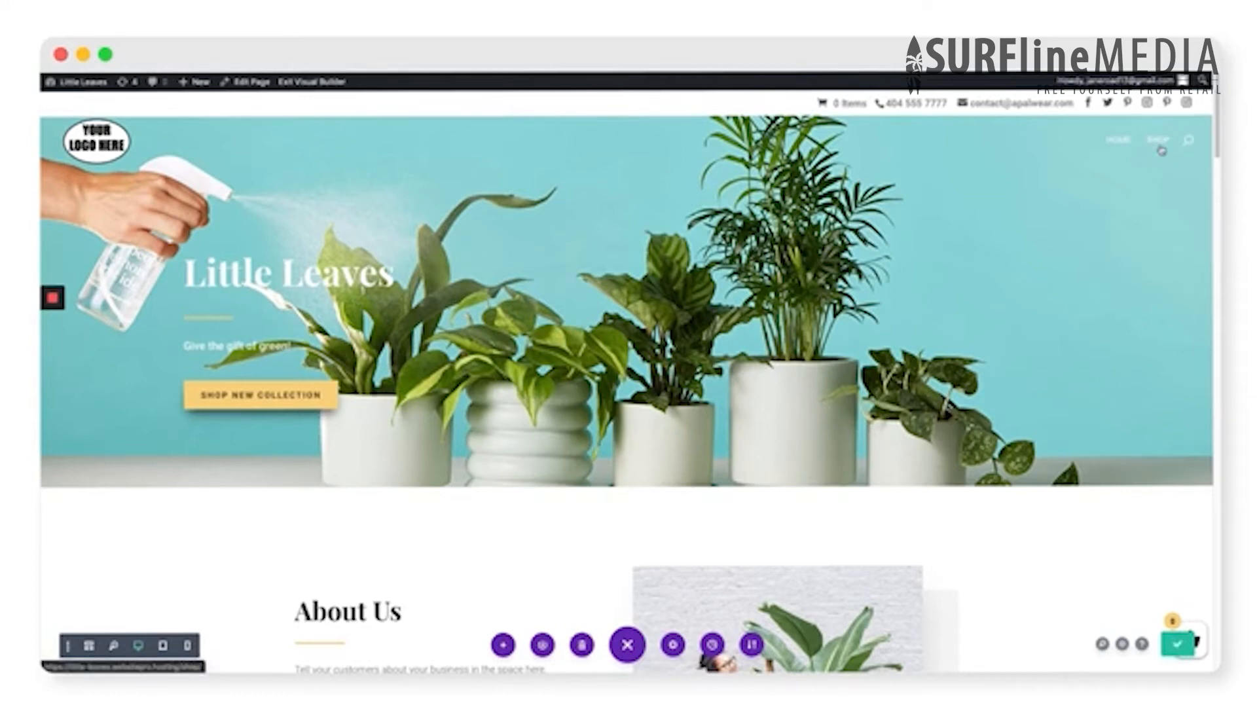
{"action": "left_click", "coordinate": [315, 84]}
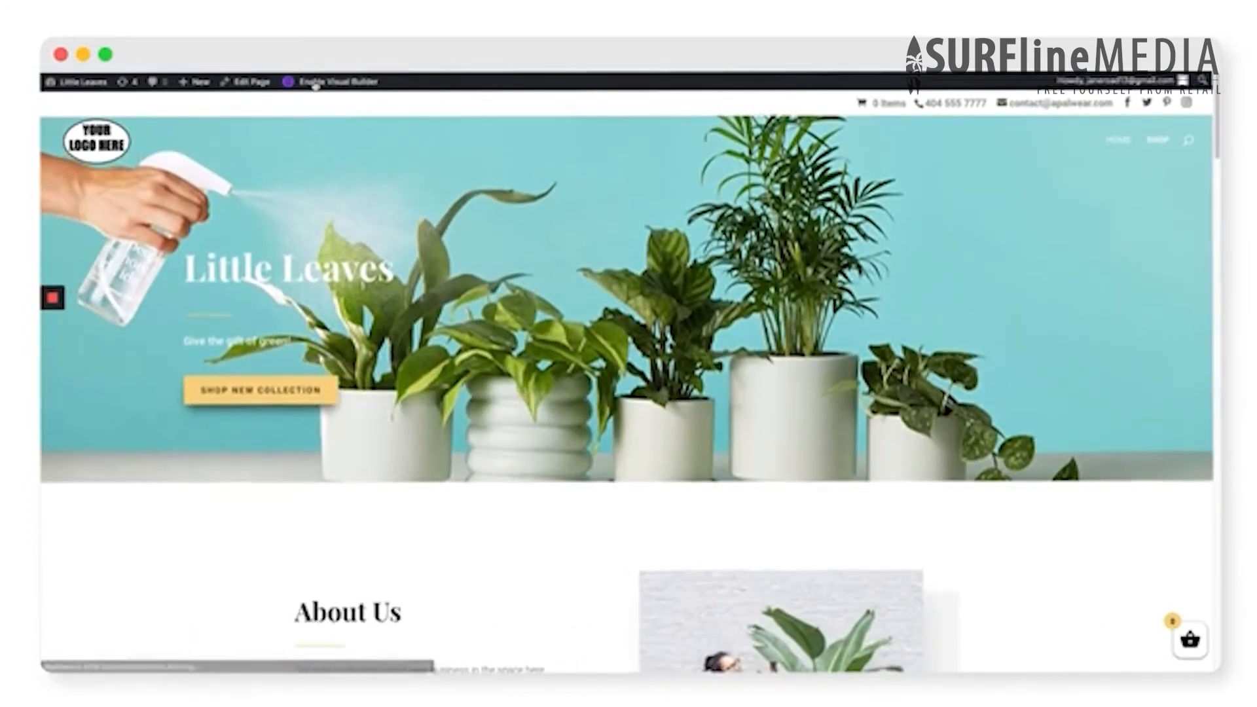
- View the site's Shop page and open the Divi theme options in the WordPress dashboard
{"action": "left_click", "coordinate": [1153, 141]}
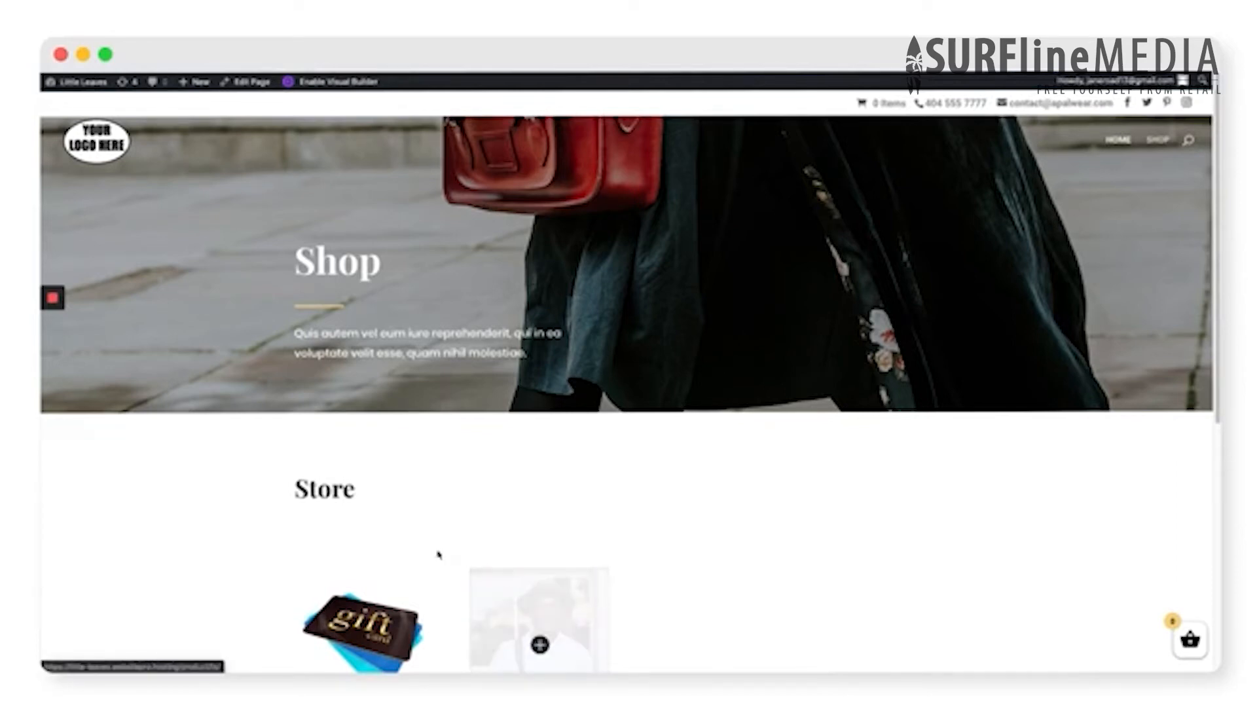
{"action": "left_click", "coordinate": [84, 84]}
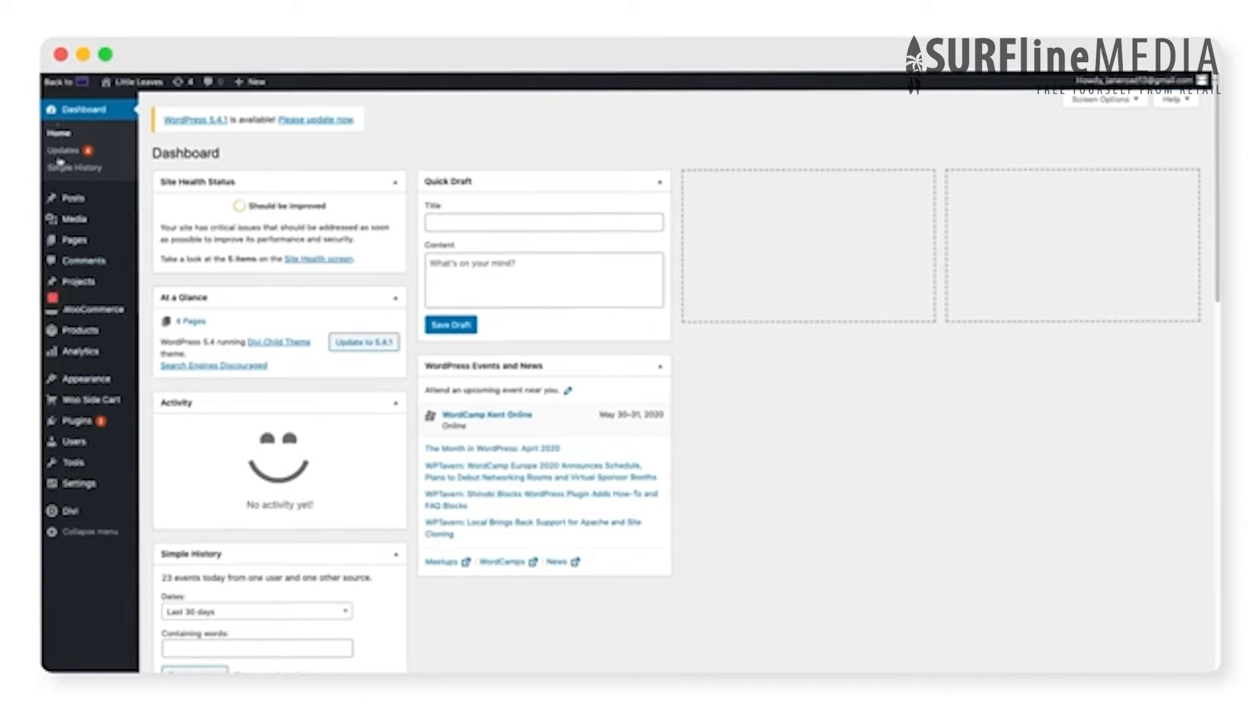
{"action": "mouse_move", "coordinate": [87, 518]}
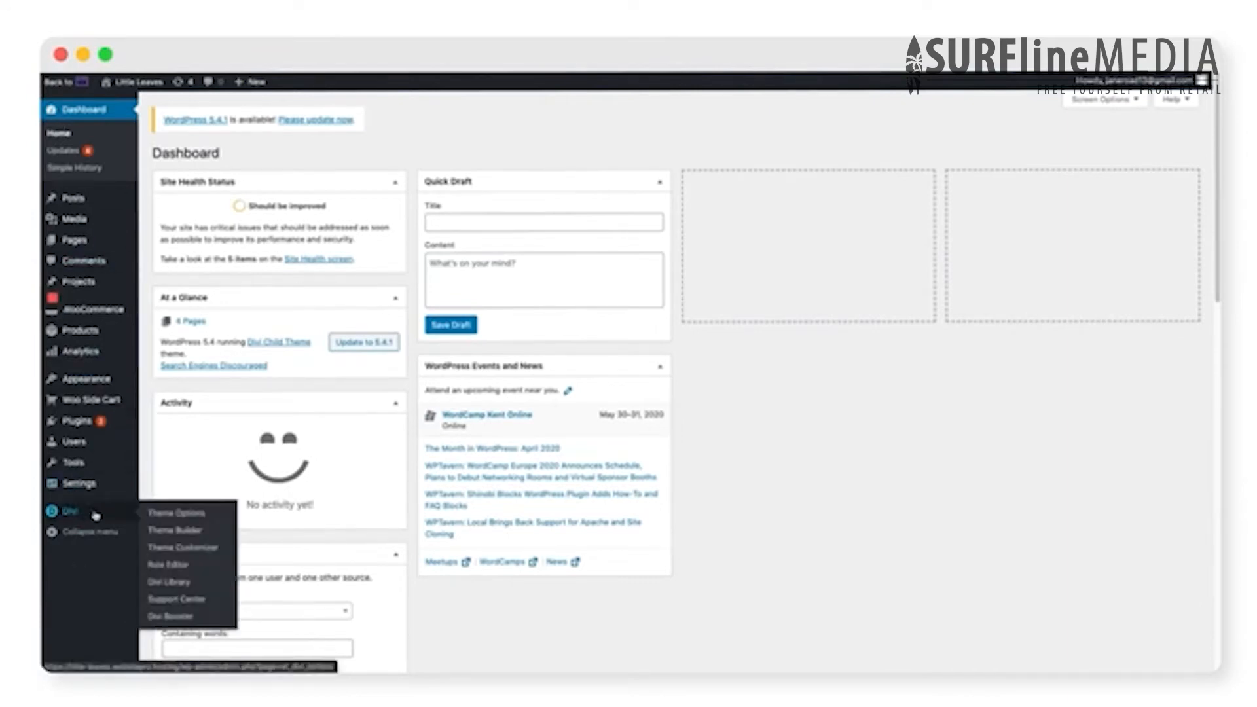
{"action": "left_click", "coordinate": [66, 514]}
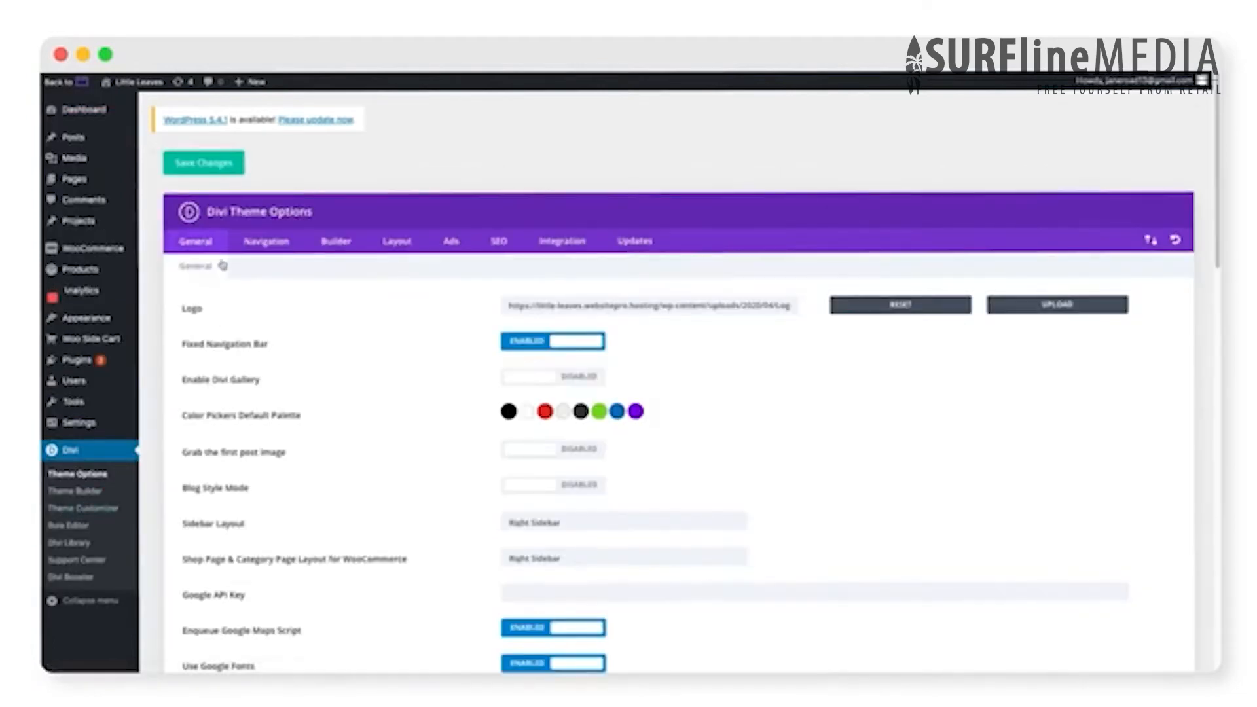
- Set LittleLeafLogo.png from the media library as the site logo and save the theme options
{"action": "left_click_drag", "start_coordinate": [179, 308], "coordinate": [1137, 318]}
{"action": "left_click", "coordinate": [824, 321]}
{"action": "left_click", "coordinate": [1068, 311]}
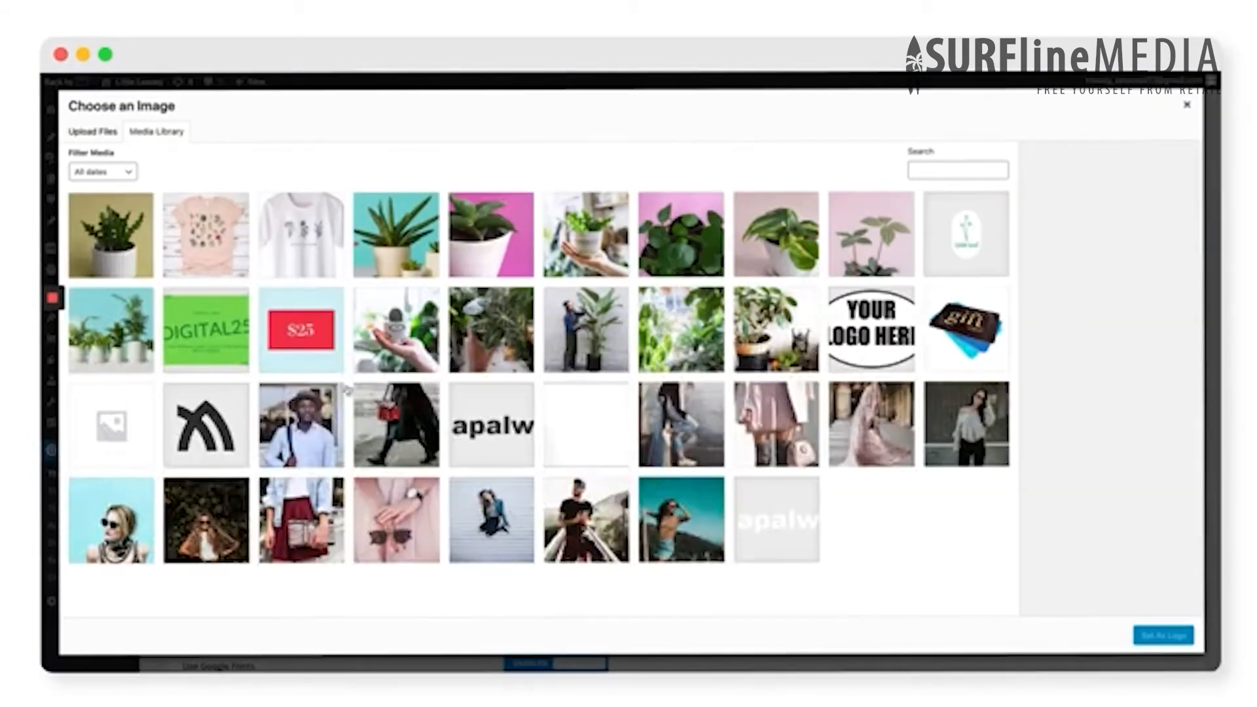
{"action": "left_click", "coordinate": [1008, 228]}
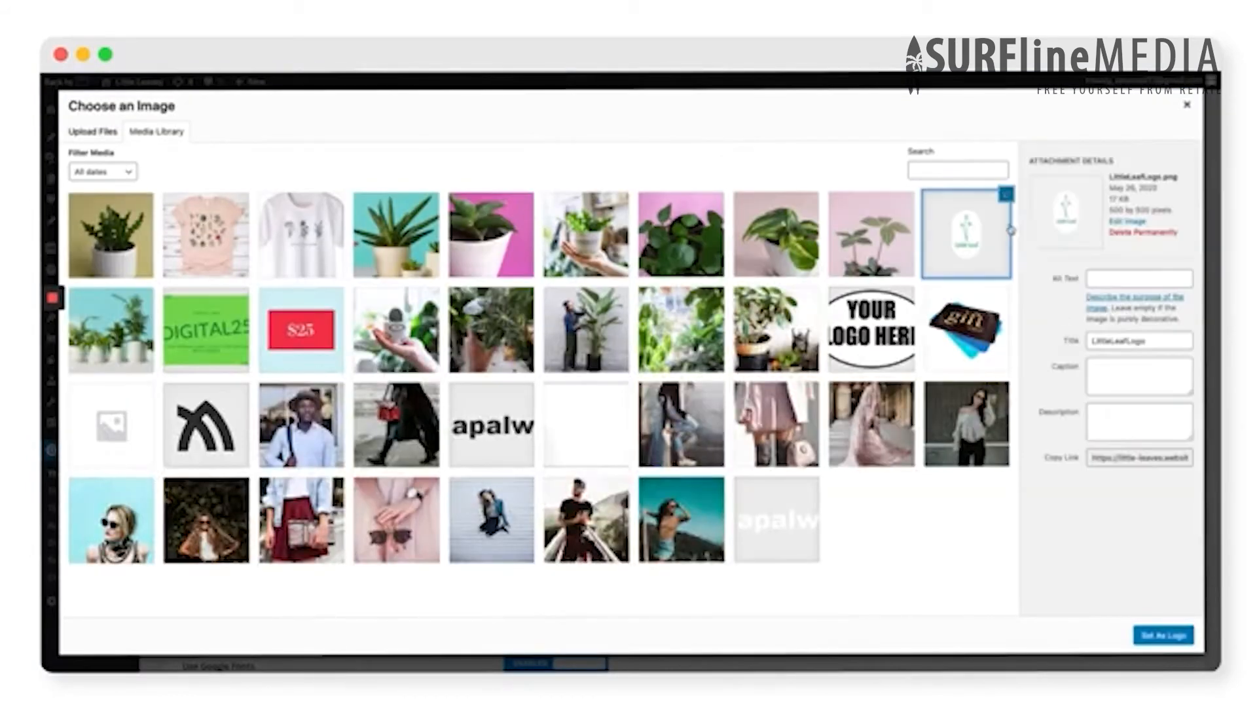
{"action": "left_click", "coordinate": [1165, 636]}
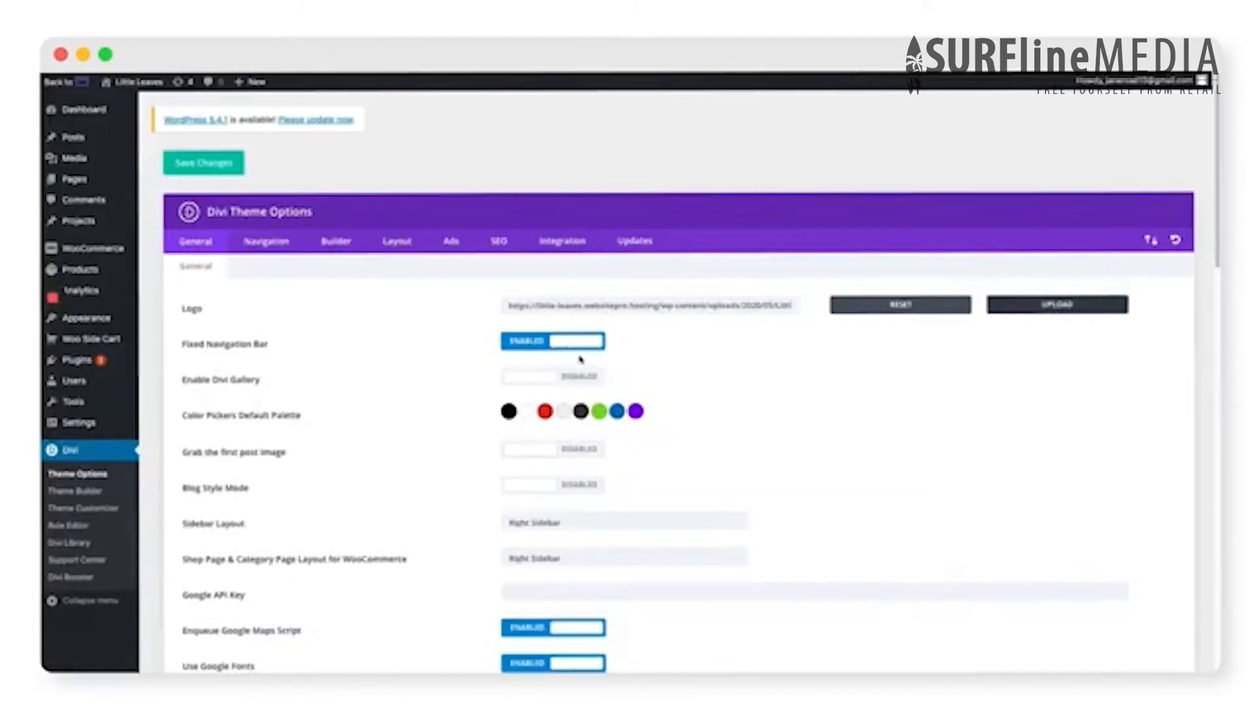
{"action": "scroll", "coordinate": [474, 388], "scroll_direction": "down", "scroll_amount": 8}
{"action": "scroll", "coordinate": [474, 388], "scroll_direction": "down", "scroll_amount": 10}
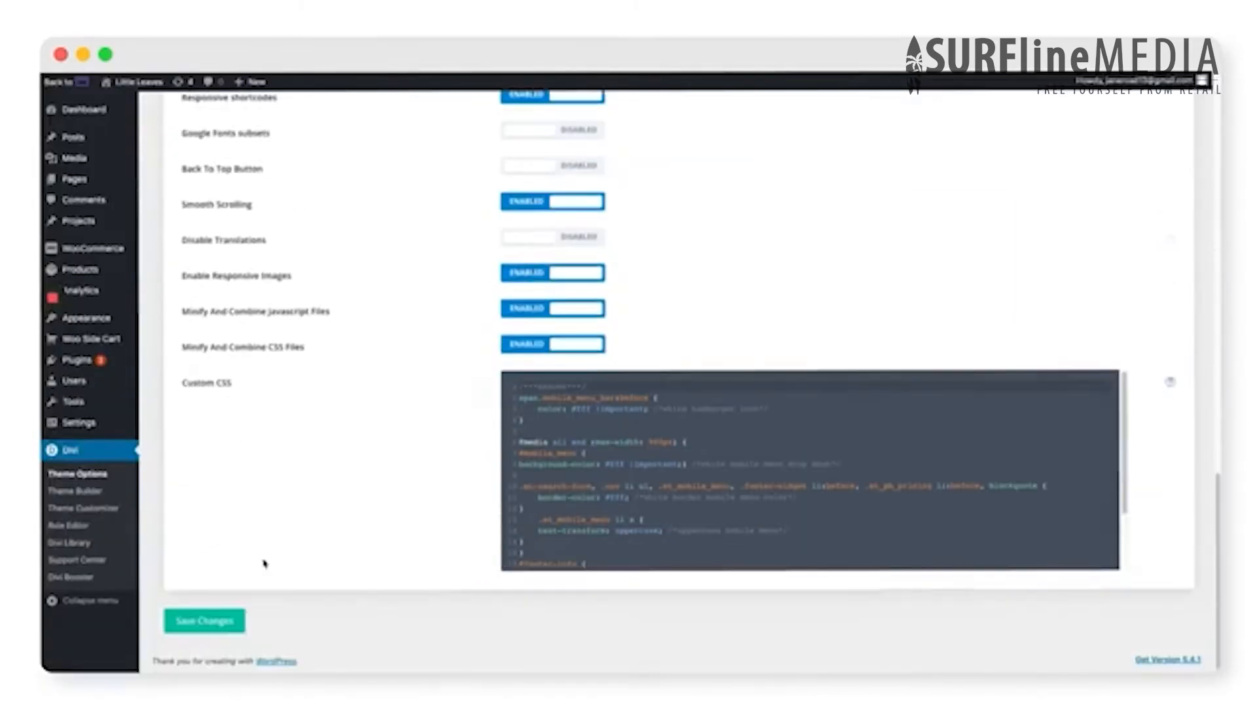
{"action": "left_click", "coordinate": [216, 621]}
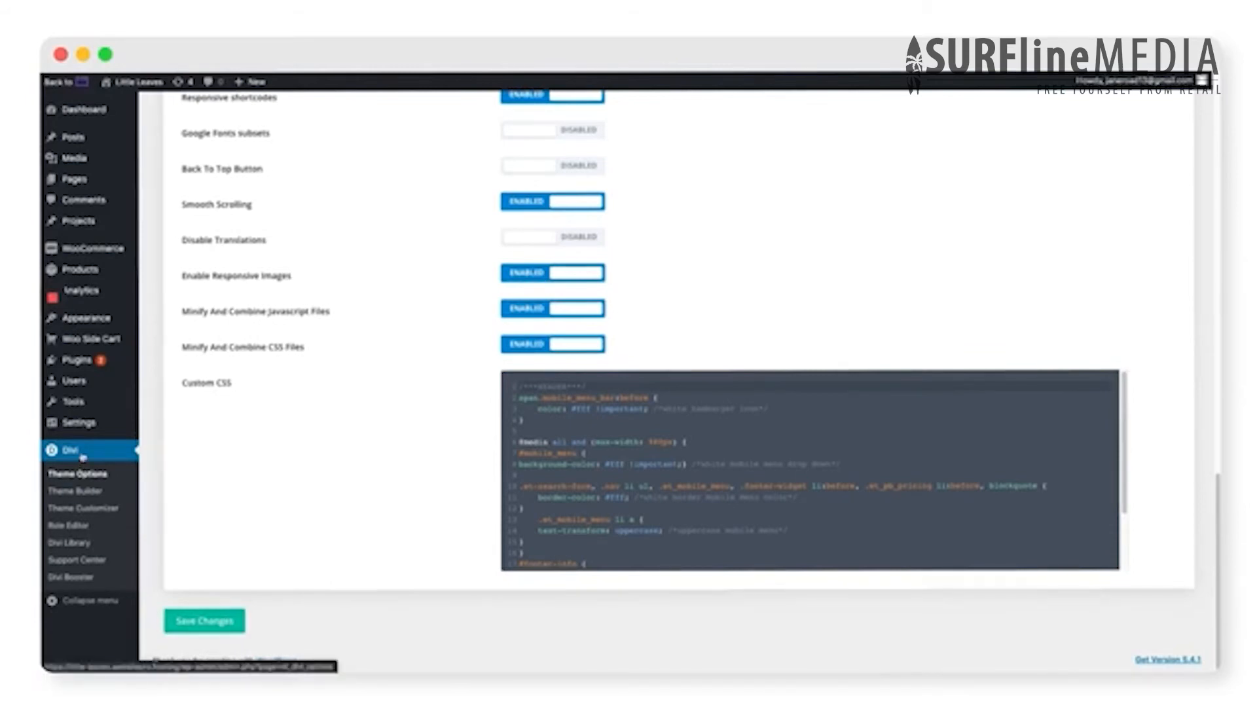
- Open the header elements in the Theme Customizer and replace the phone number with the store's own number
{"action": "left_click", "coordinate": [89, 509]}
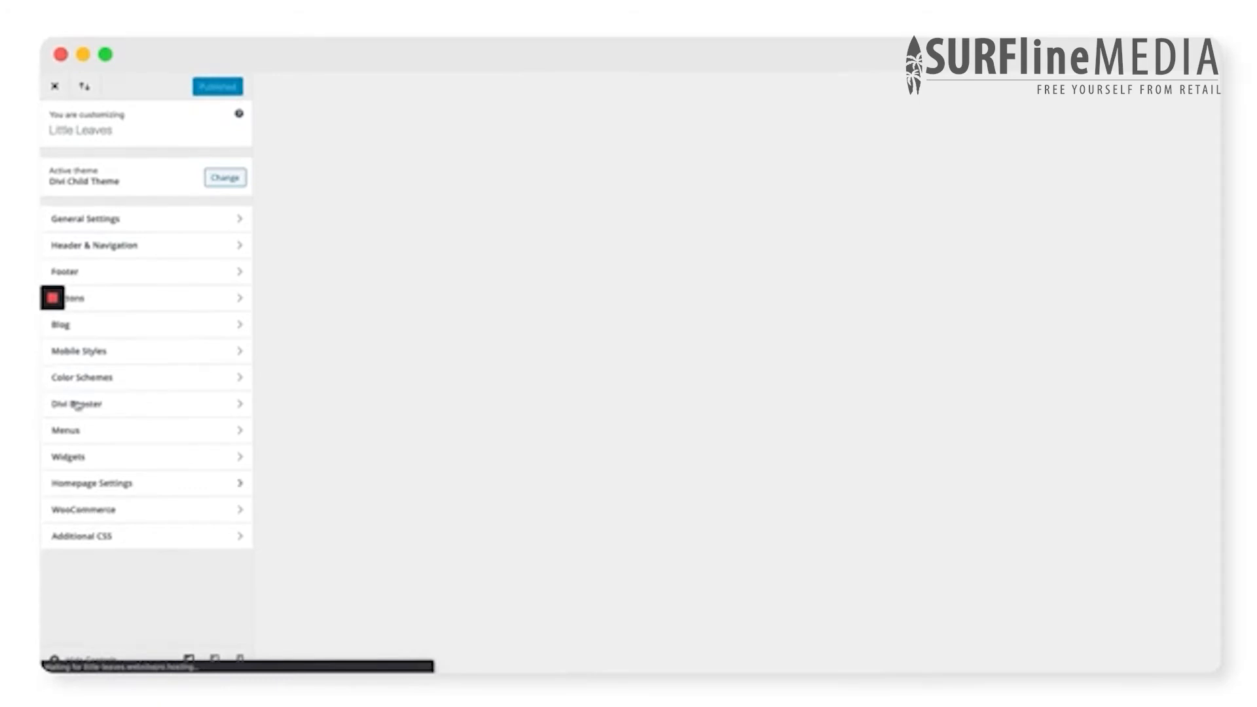
{"action": "left_click", "coordinate": [123, 242]}
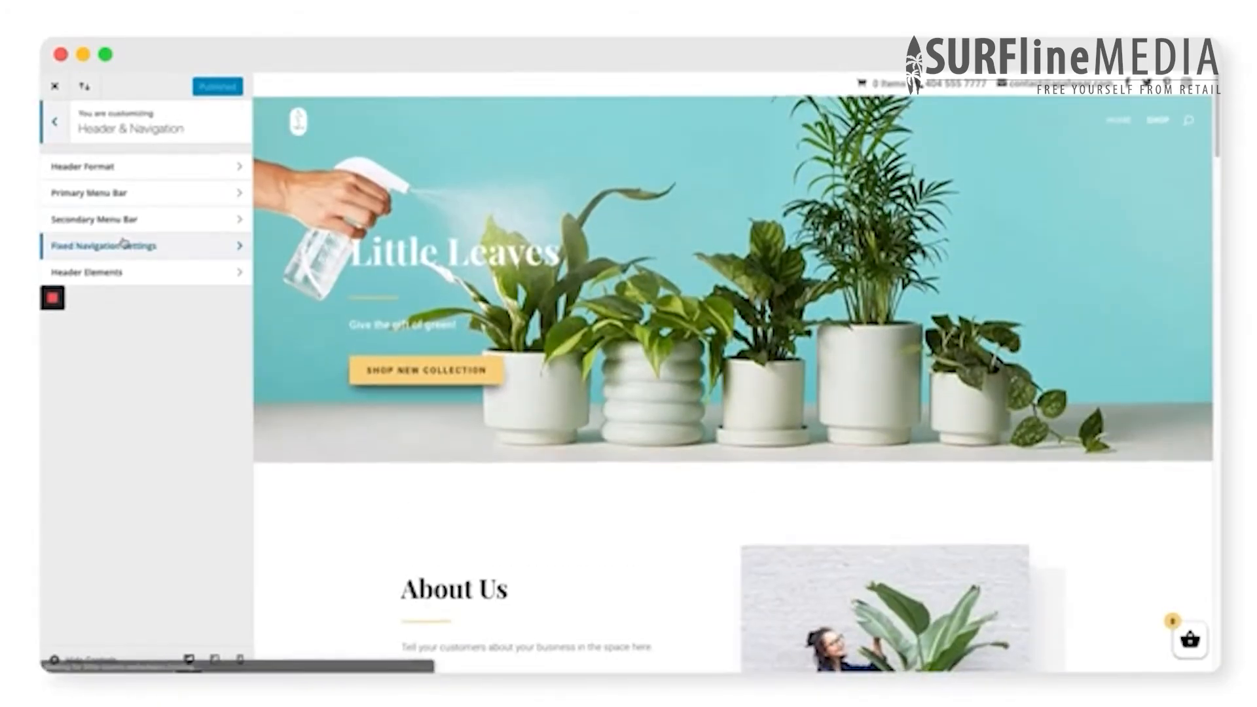
{"action": "left_click", "coordinate": [129, 274]}
{"action": "triple_click", "coordinate": [150, 238]}
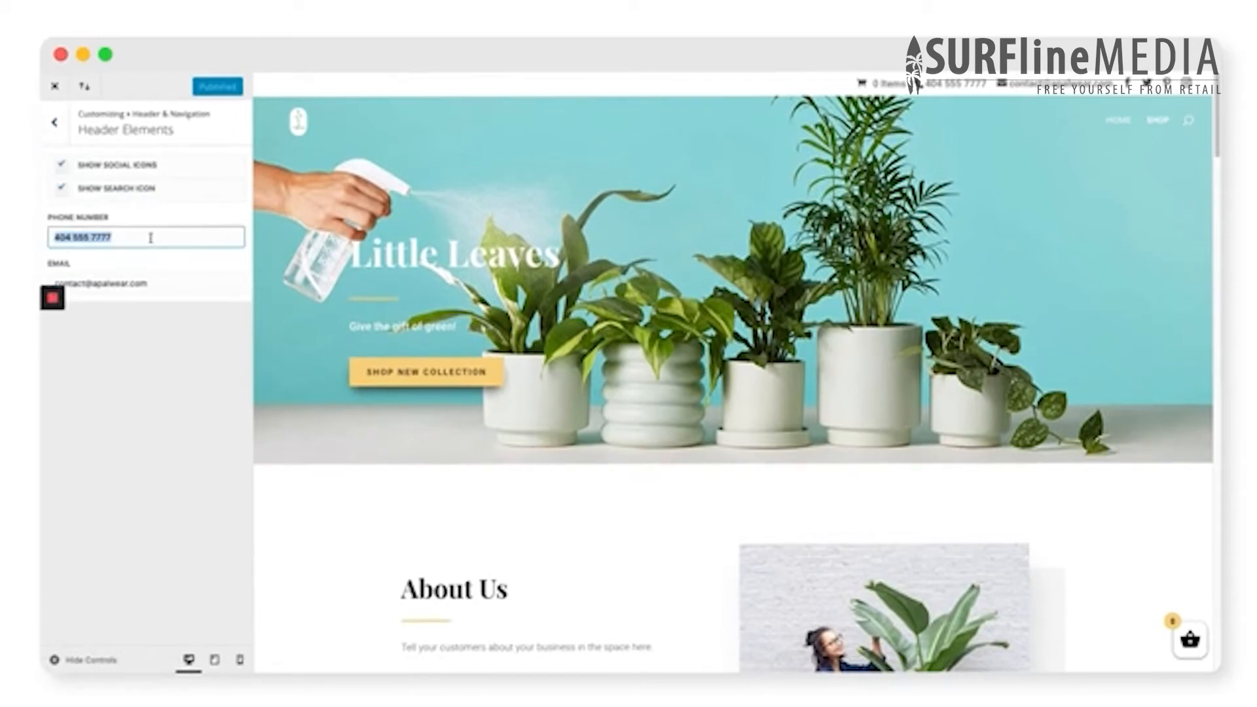
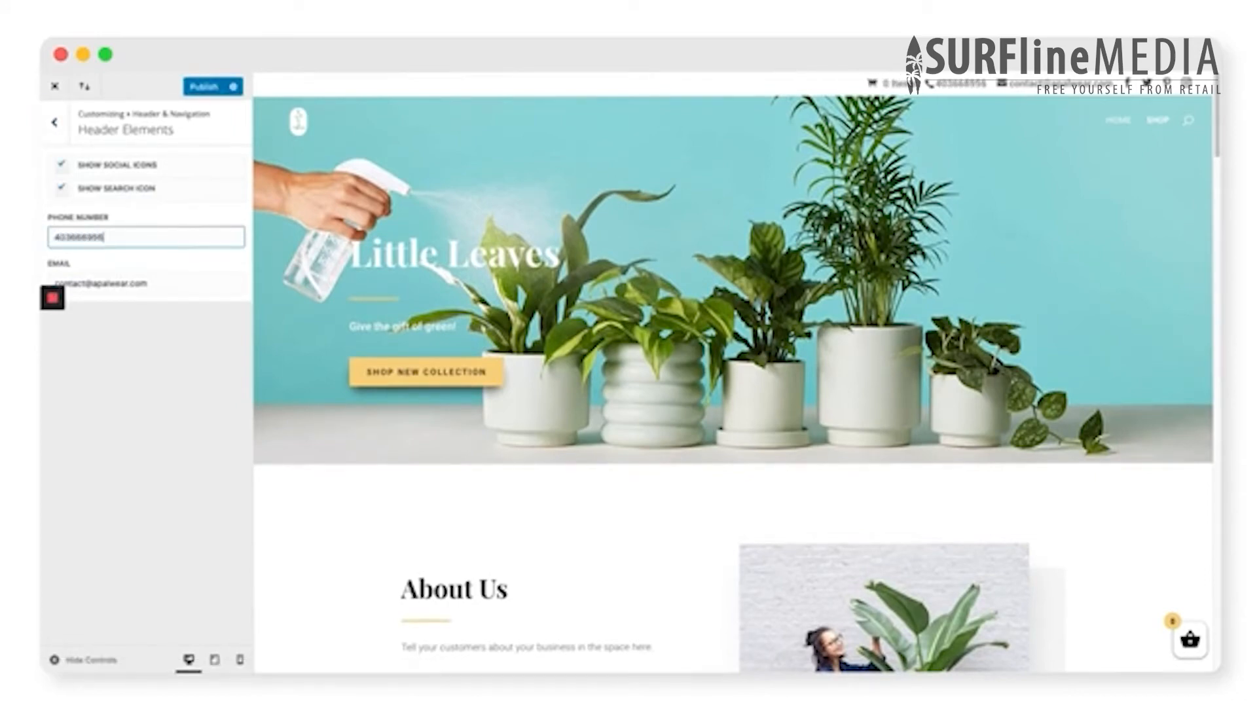
- Replace the header's email with the store's contact email, publish the changes and close the customizer
{"action": "triple_click", "coordinate": [171, 290]}
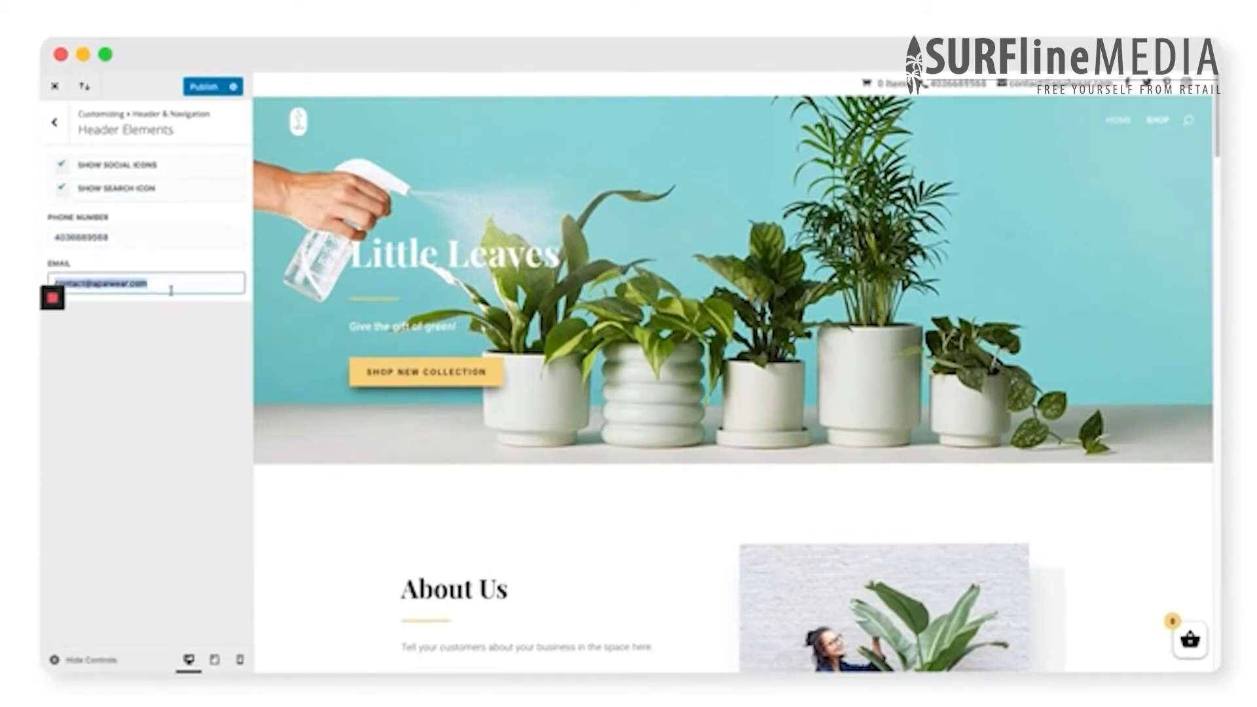
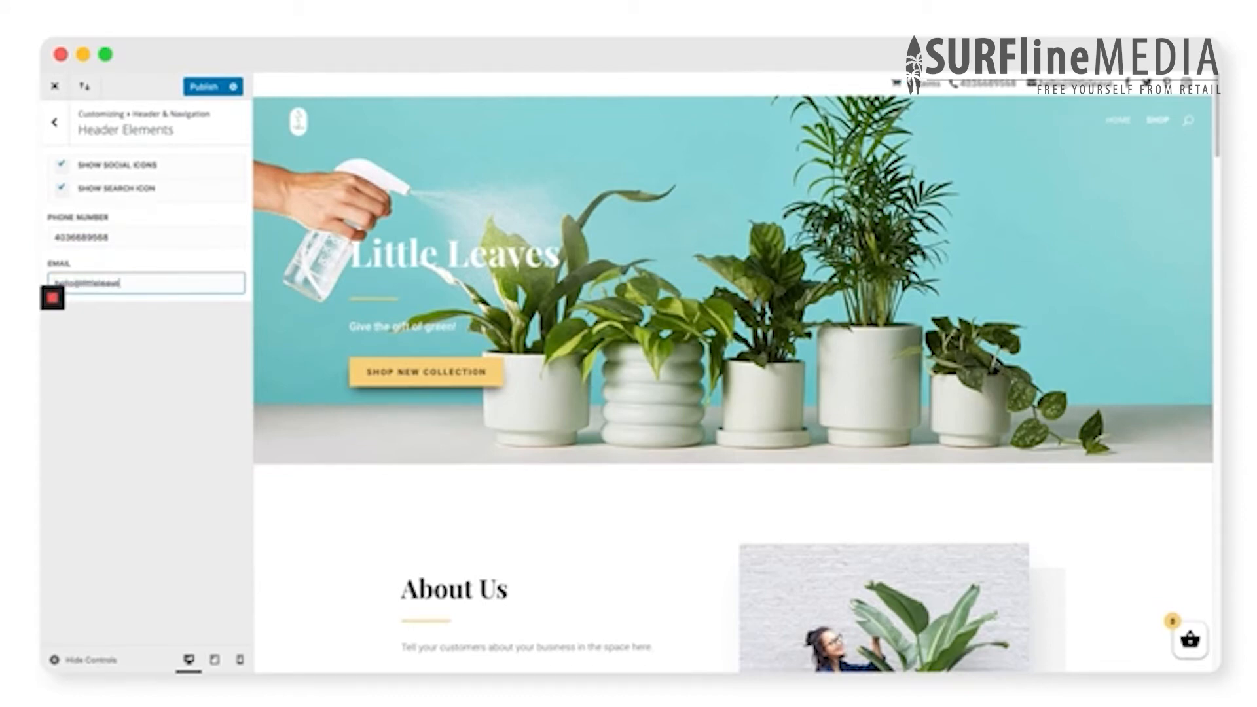
{"action": "left_click", "coordinate": [207, 339]}
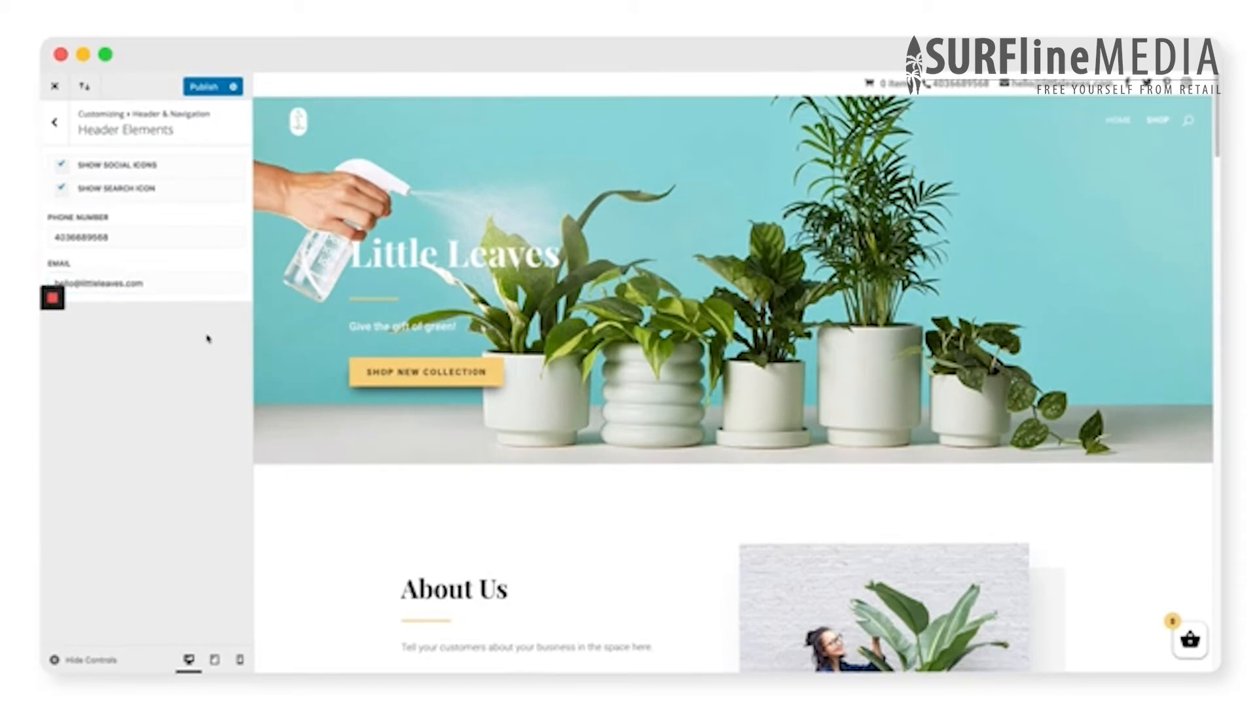
{"action": "left_click", "coordinate": [202, 88]}
{"action": "left_click", "coordinate": [55, 86]}
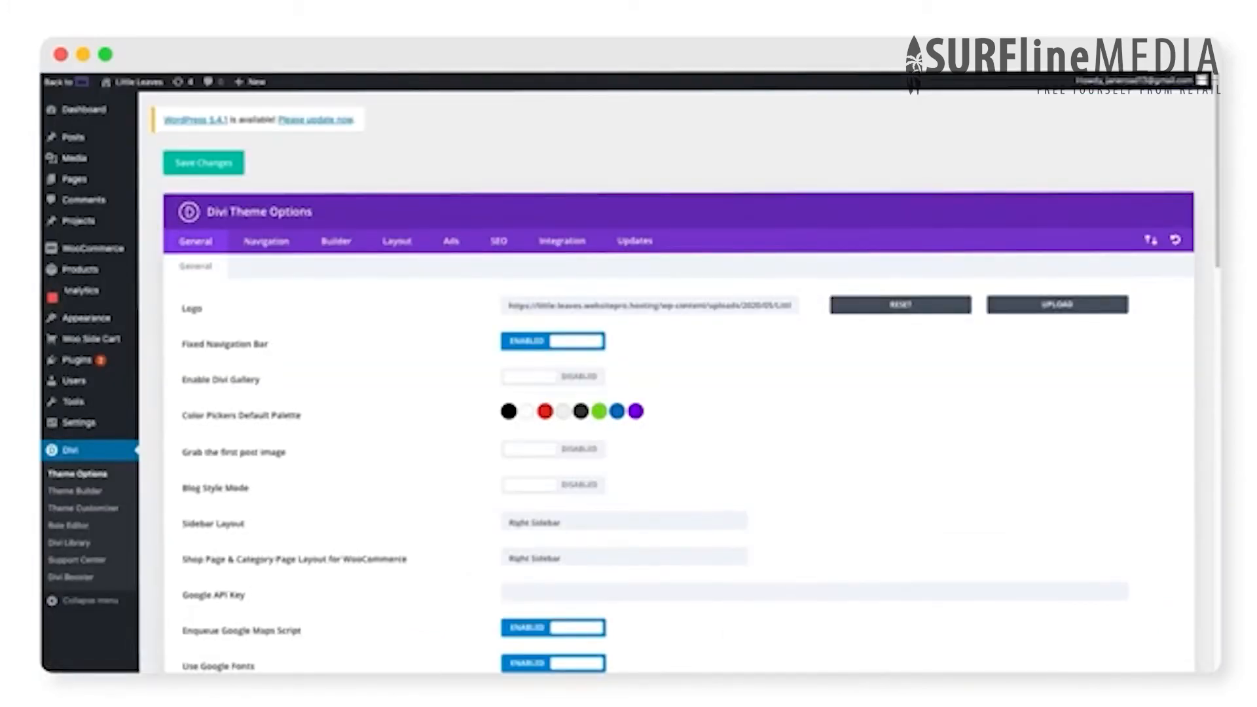
- Launch the WooCommerce setup wizard from the help section of the WooCommerce settings and accept the new setup experience
{"action": "mouse_move", "coordinate": [71, 257]}
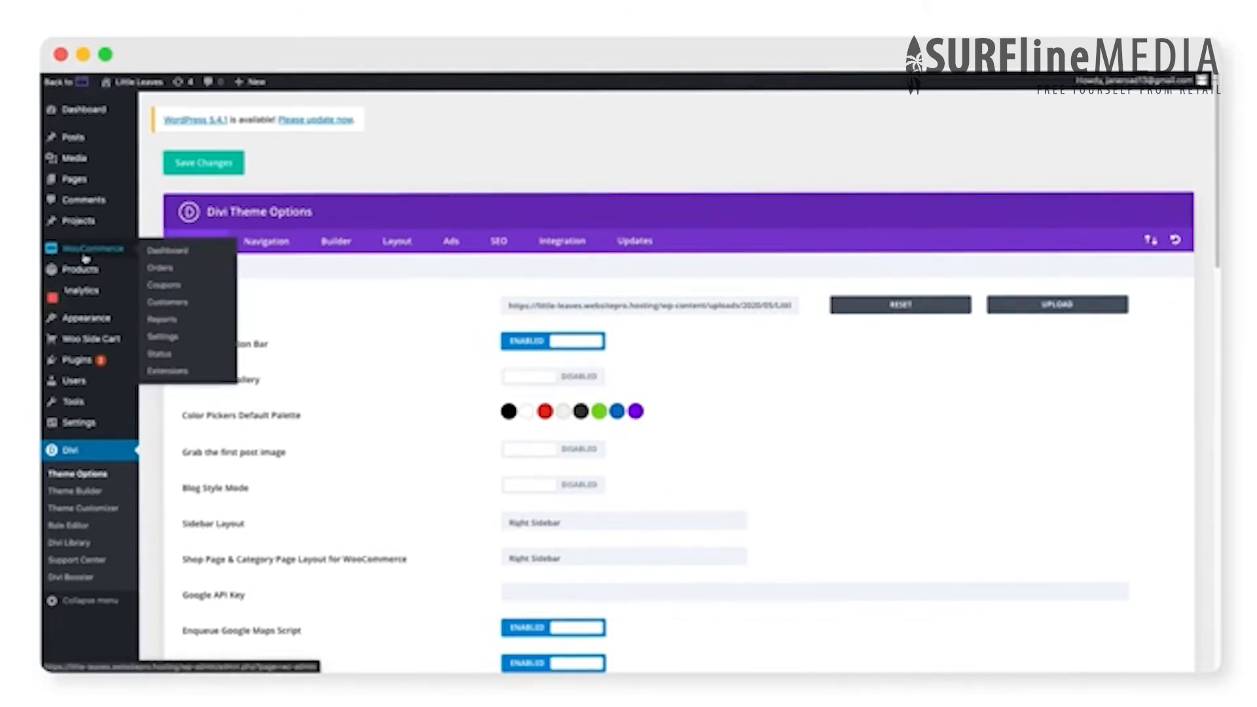
{"action": "left_click", "coordinate": [85, 258]}
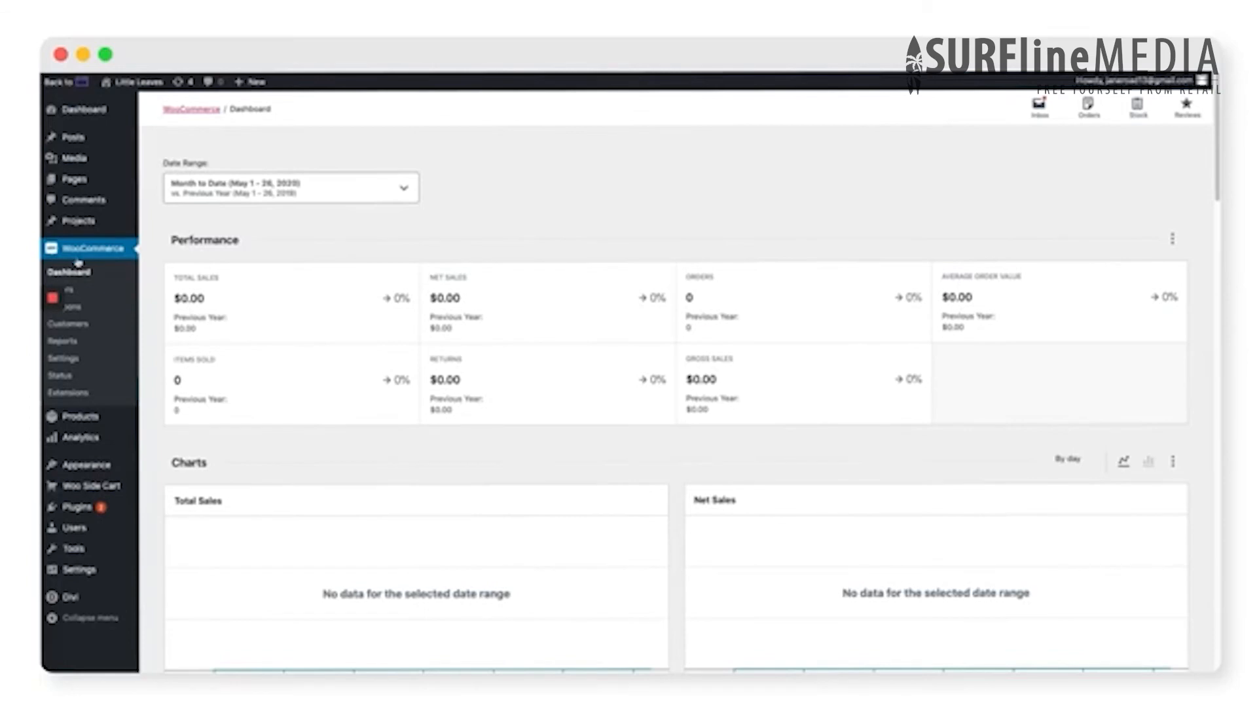
{"action": "left_click", "coordinate": [76, 367]}
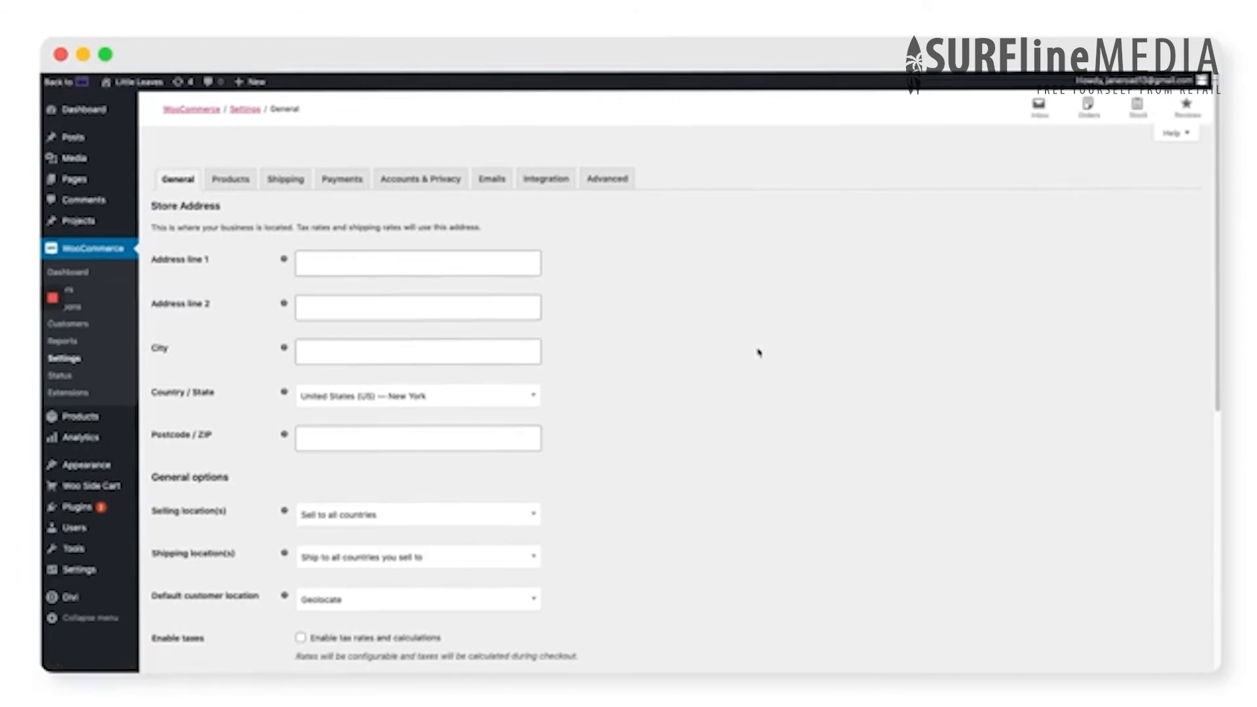
{"action": "left_click", "coordinate": [1174, 134]}
{"action": "left_click", "coordinate": [188, 199]}
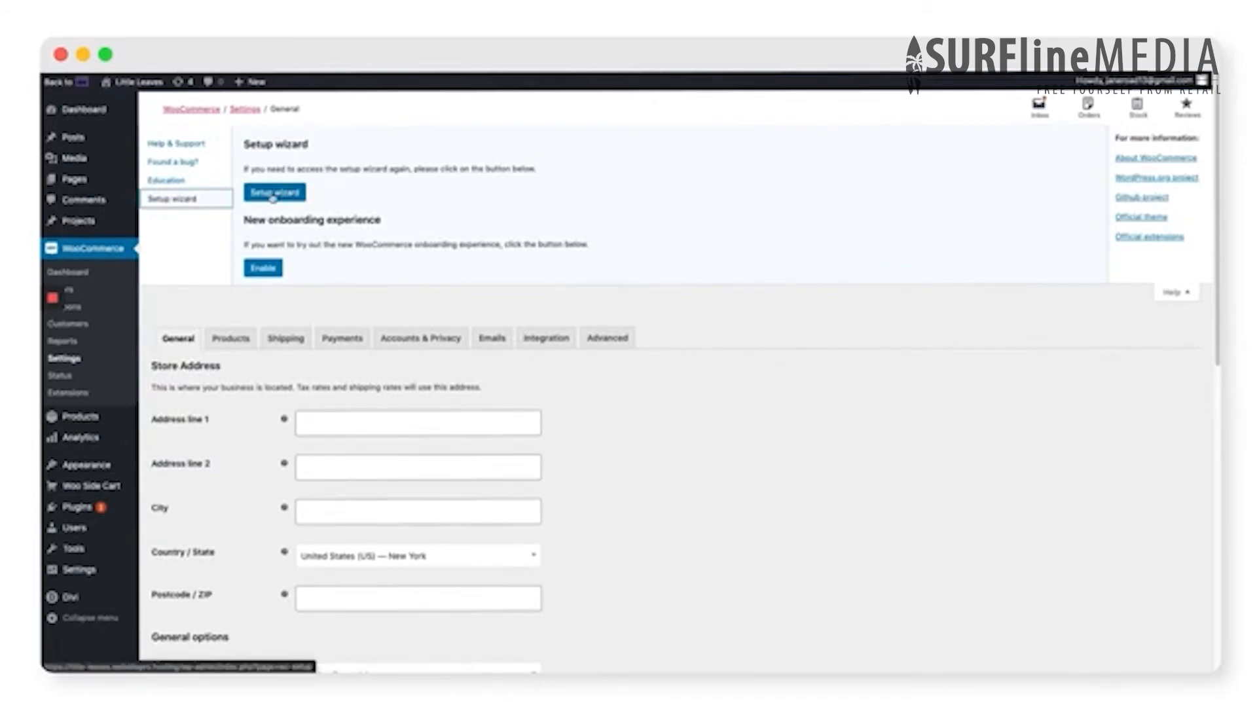
{"action": "left_click", "coordinate": [272, 196]}
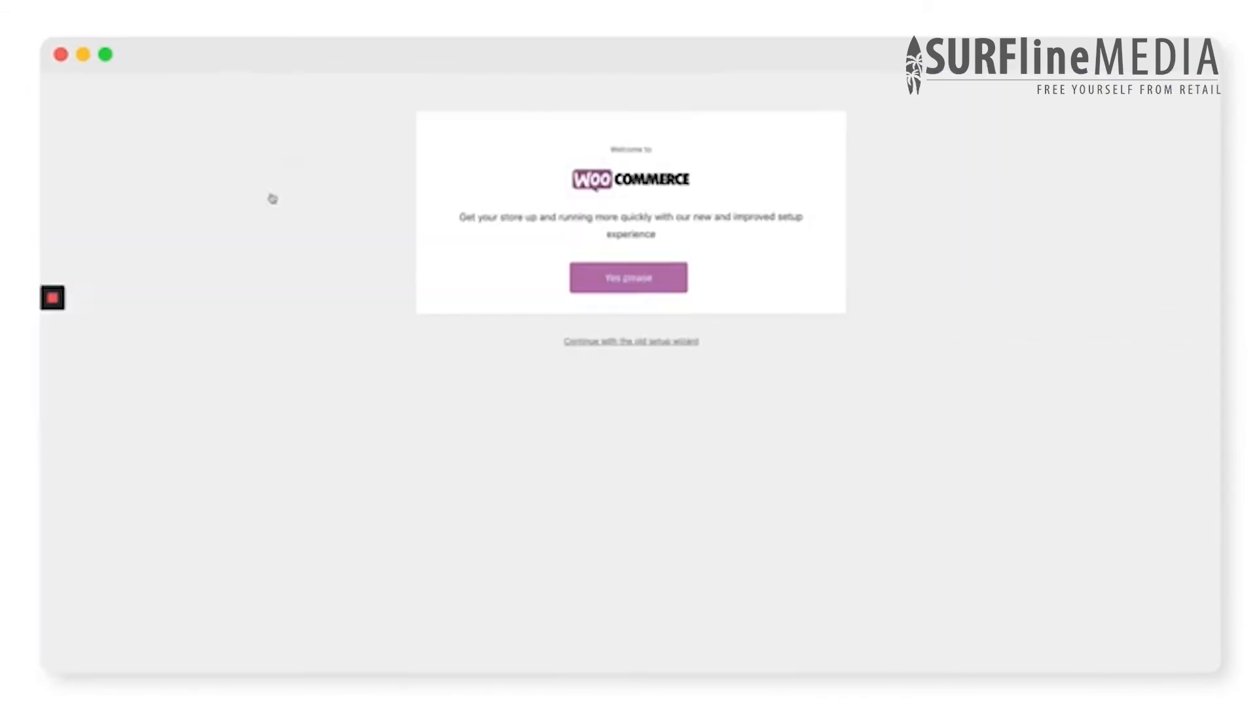
{"action": "left_click", "coordinate": [622, 292]}
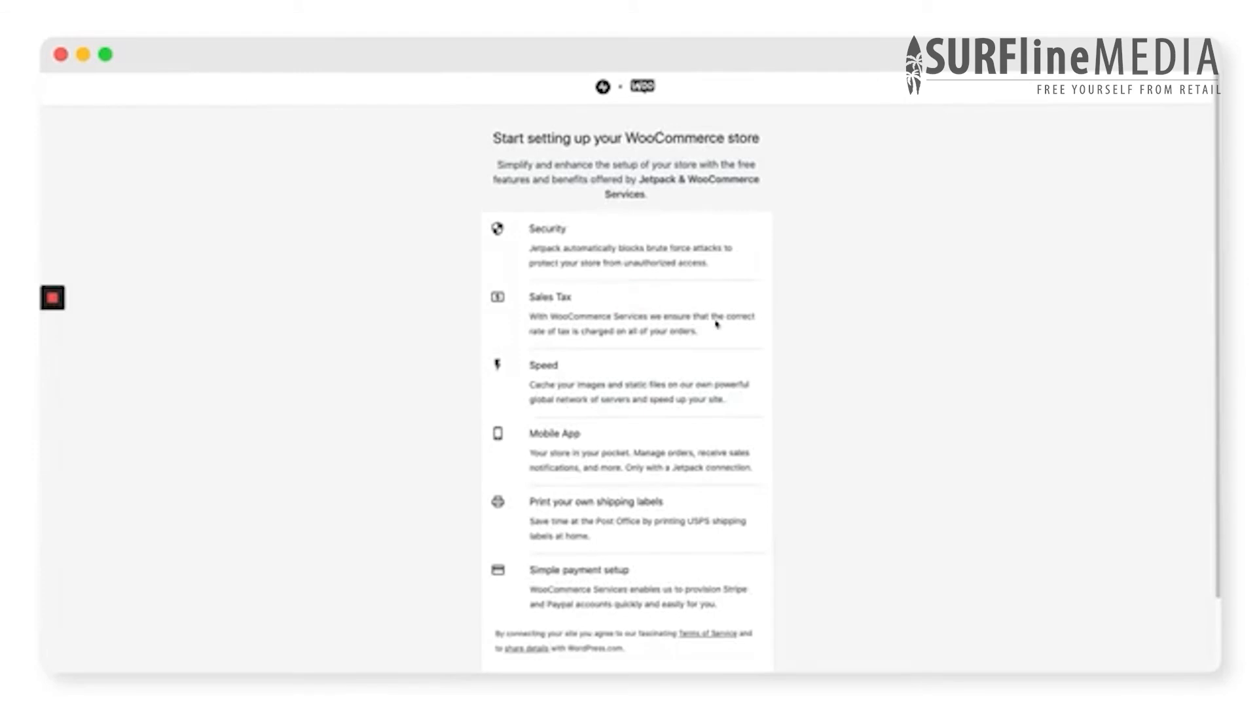
- Start the store setup with Jetpack & WooCommerce Services, continue without opting into usage tracking, and activate both services
{"action": "scroll", "coordinate": [821, 377], "scroll_direction": "down", "scroll_amount": 1}
{"action": "scroll", "coordinate": [822, 376], "scroll_direction": "down", "scroll_amount": 1}
{"action": "left_click", "coordinate": [622, 613]}
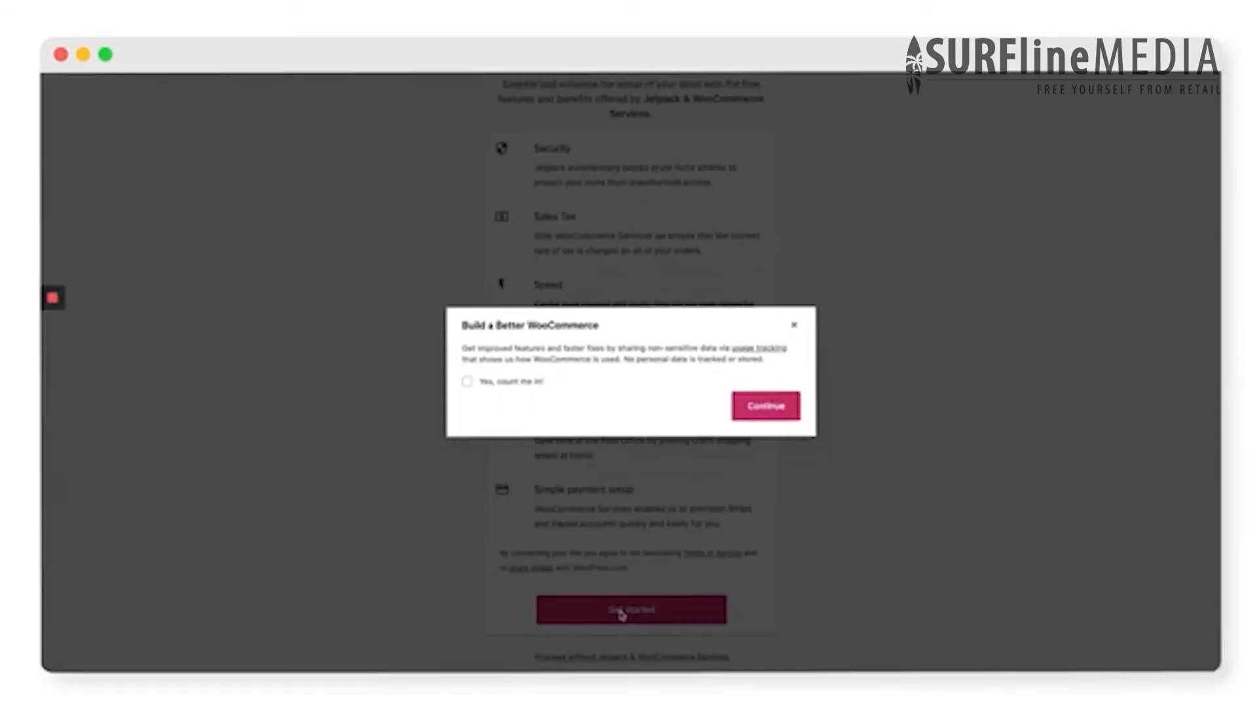
{"action": "left_click", "coordinate": [788, 409]}
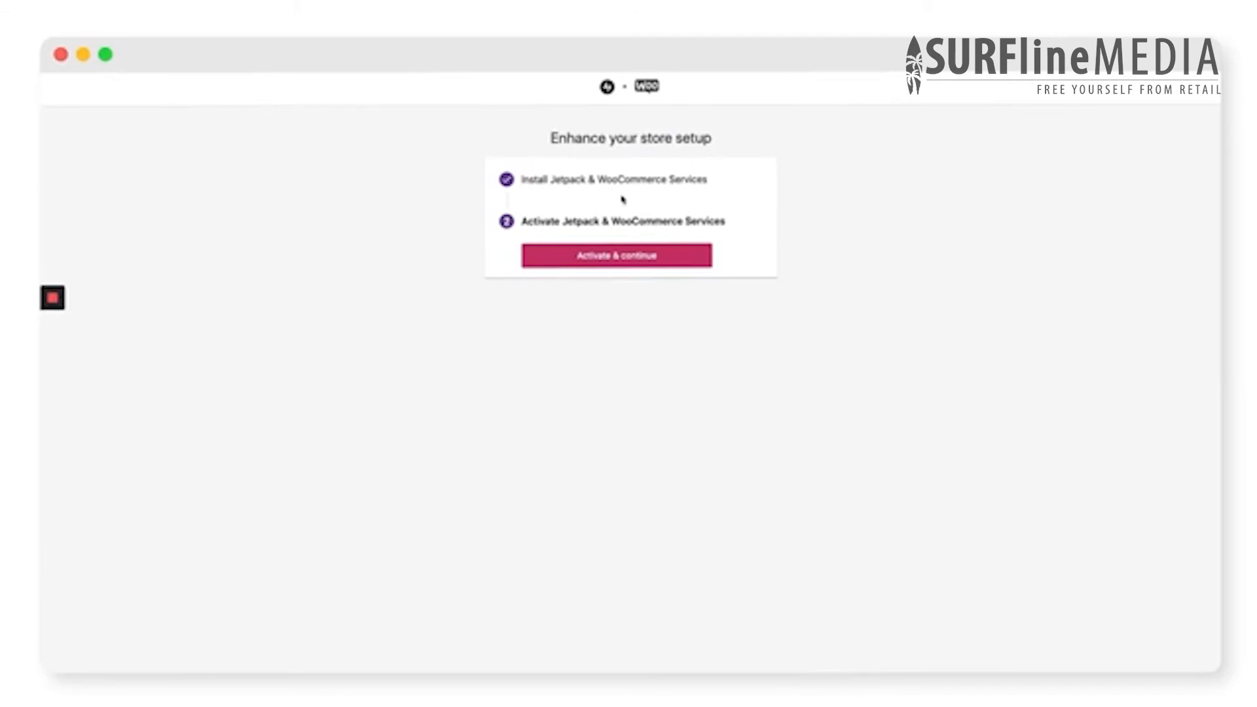
{"action": "left_click", "coordinate": [627, 257]}
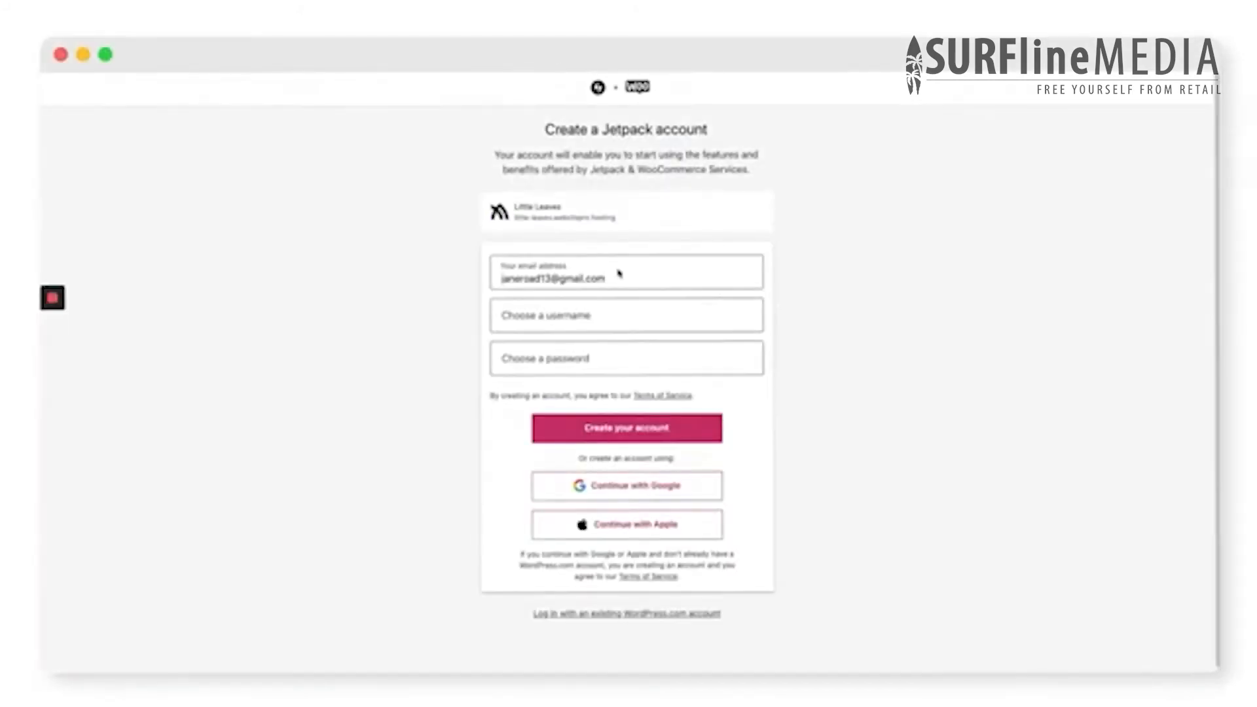
- Create a Jetpack account by entering a username and the account password, and approve connecting the store to it
{"action": "left_click", "coordinate": [595, 315]}
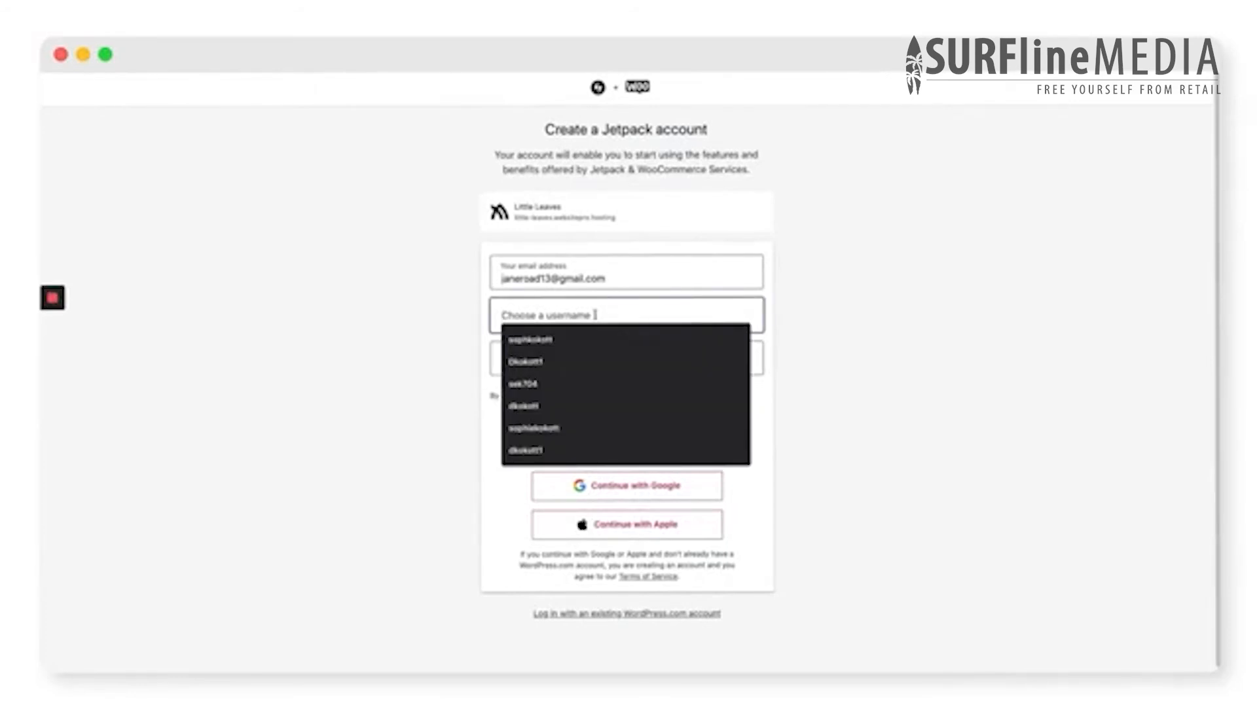
{"action": "type", "text": "janeroad1"}
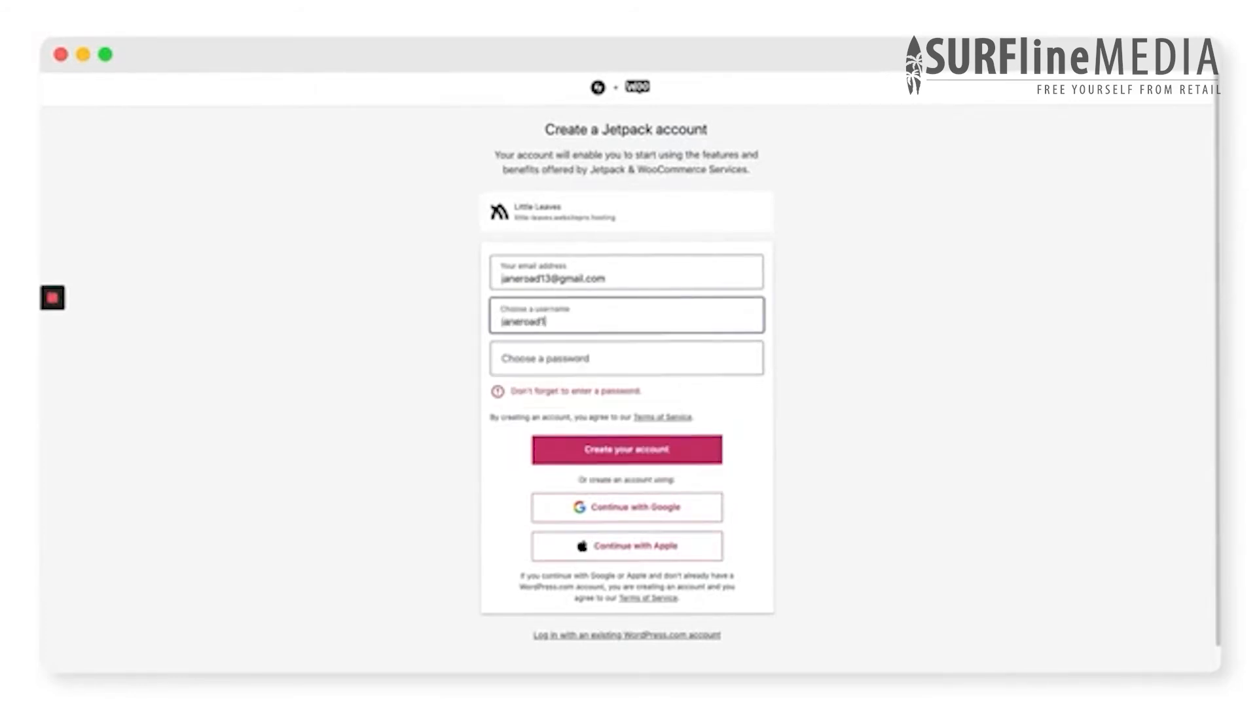
{"action": "type", "text": "3"}
{"action": "left_click", "coordinate": [635, 359]}
{"action": "type", "text": "••••••••••"}
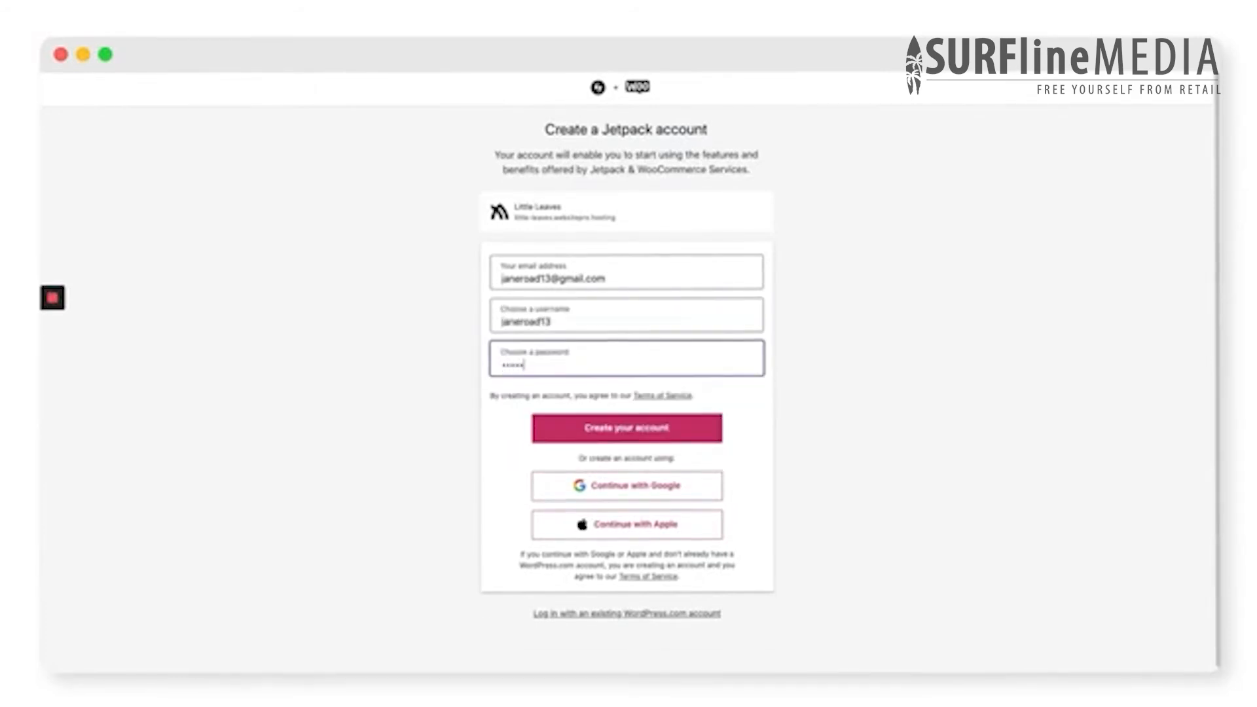
{"action": "left_click", "coordinate": [685, 440]}
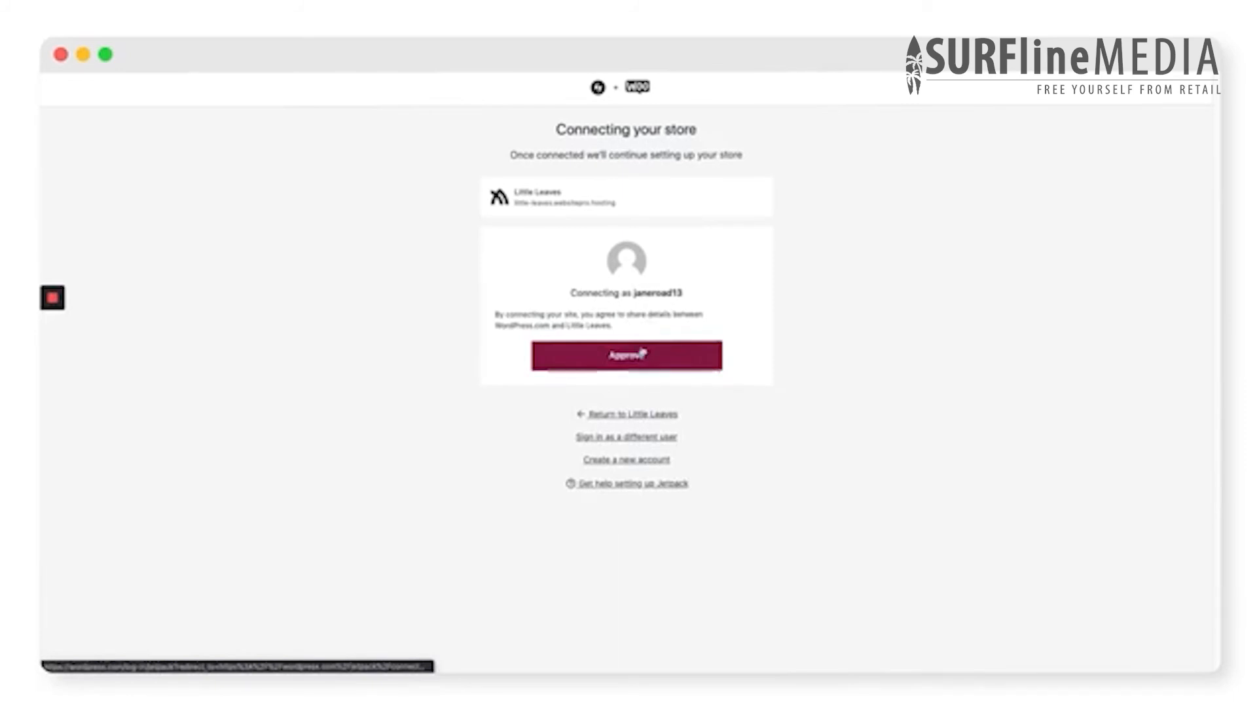
{"action": "left_click", "coordinate": [640, 357]}
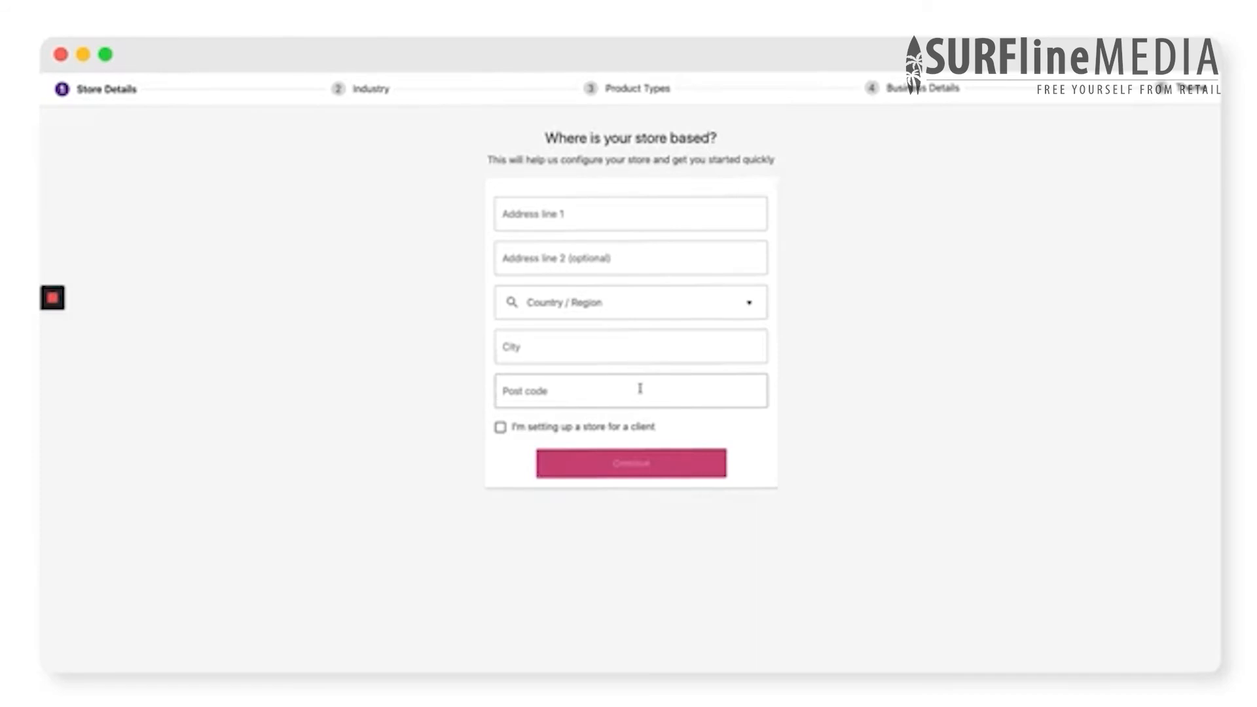
- Fill in the store's address, country, city and post code, and set its industry to Other with the description Plants
{"action": "left_click", "coordinate": [592, 214]}
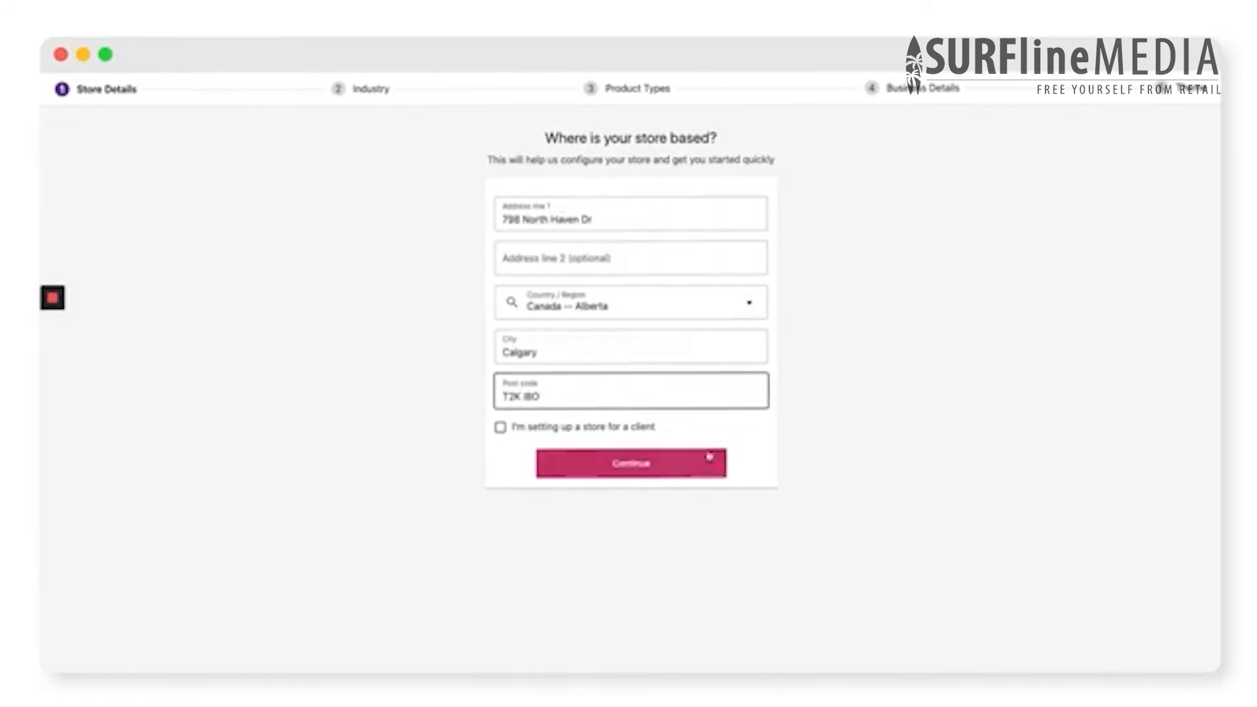
{"action": "left_click", "coordinate": [673, 465]}
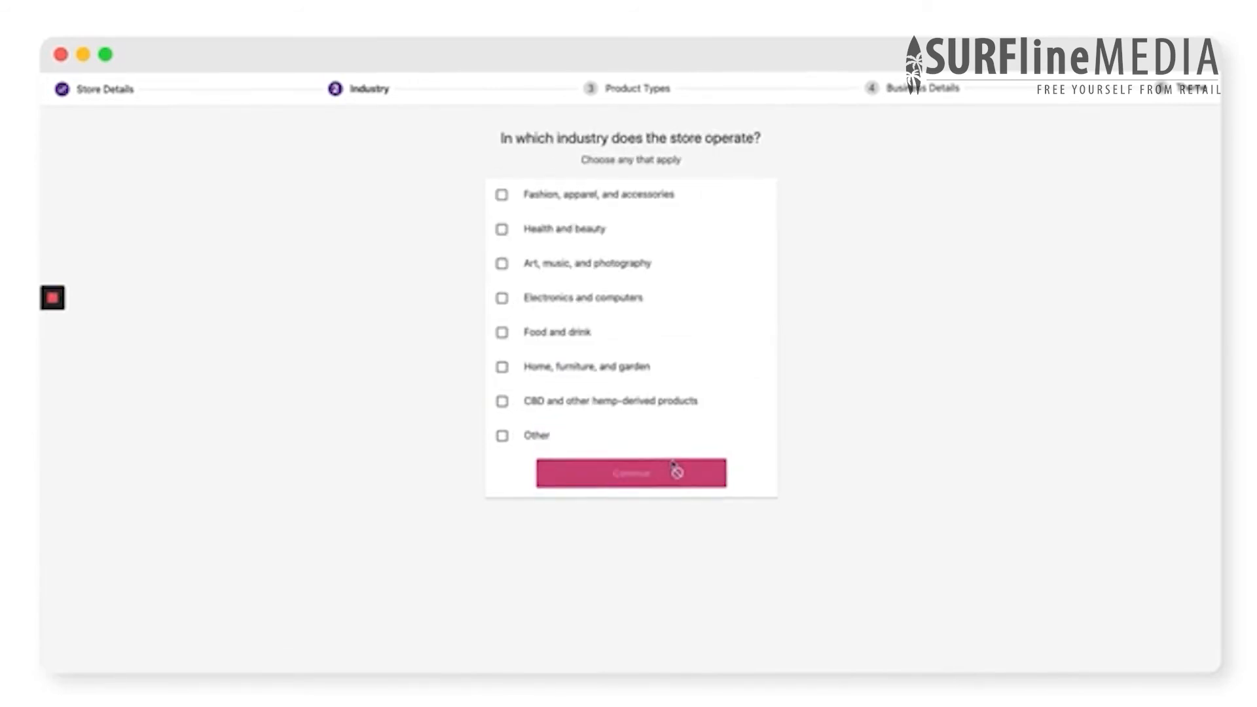
{"action": "left_click", "coordinate": [536, 437]}
{"action": "left_click", "coordinate": [559, 478]}
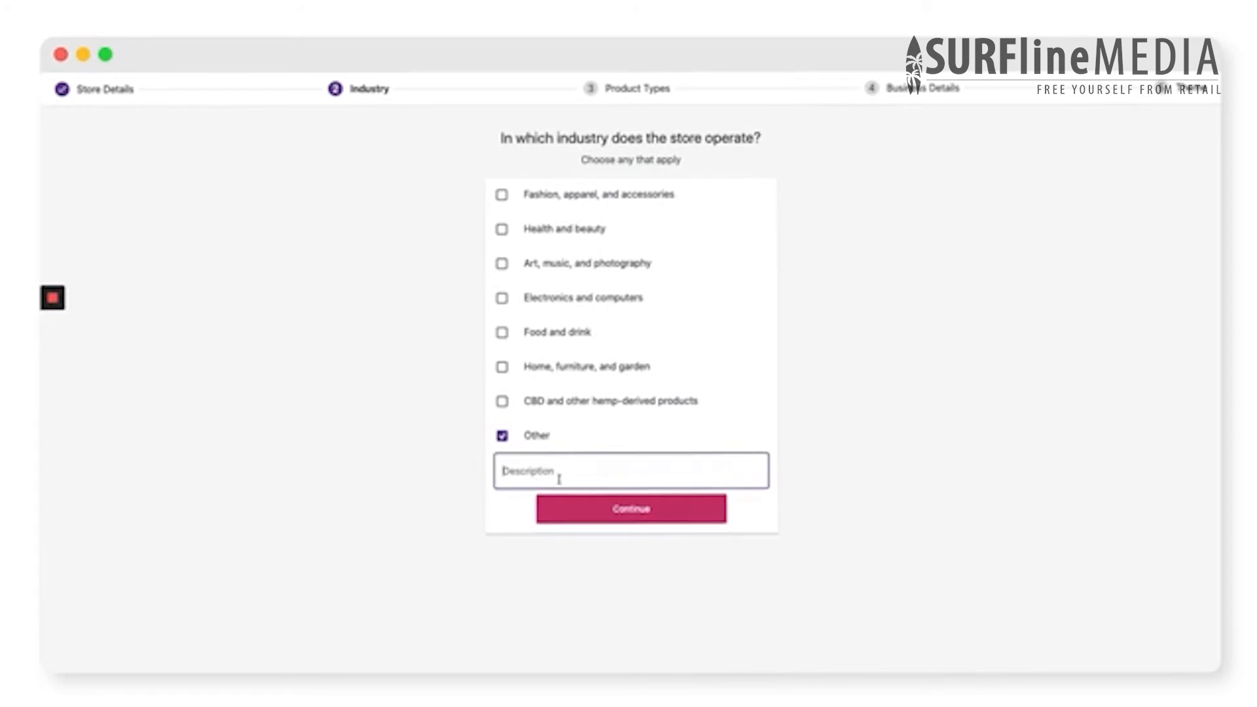
{"action": "type", "text": "Plants"}
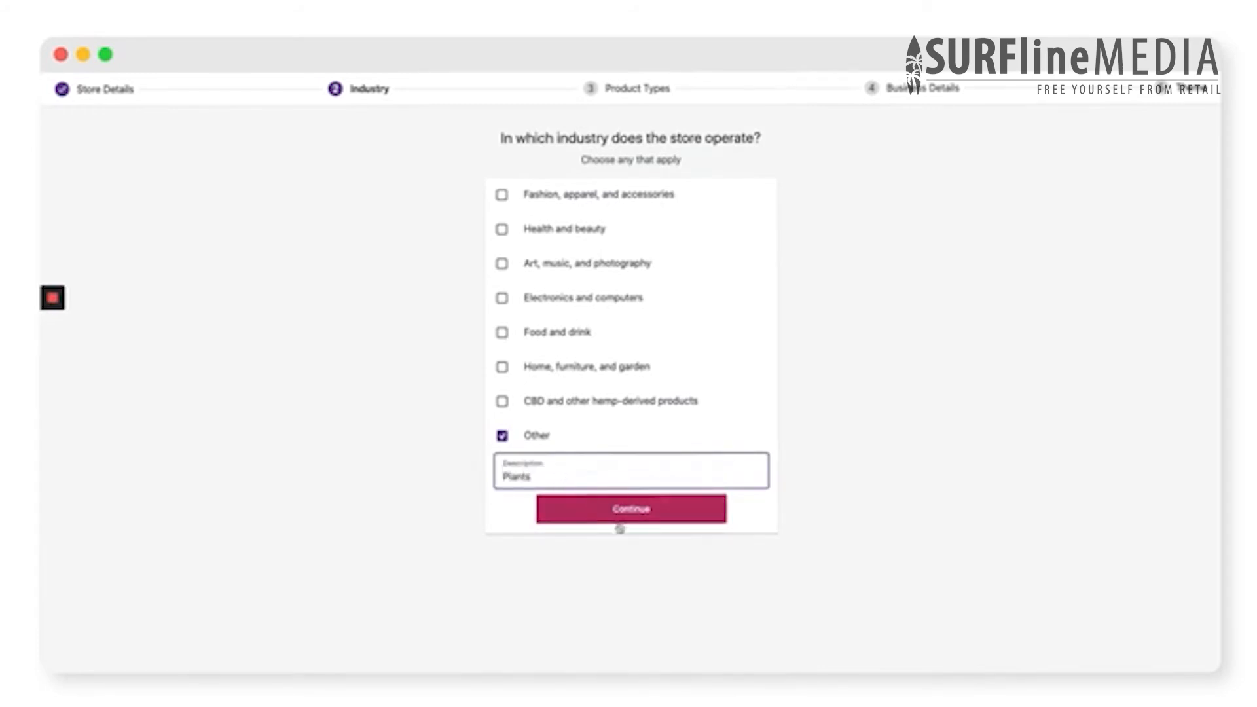
{"action": "left_click", "coordinate": [625, 514]}
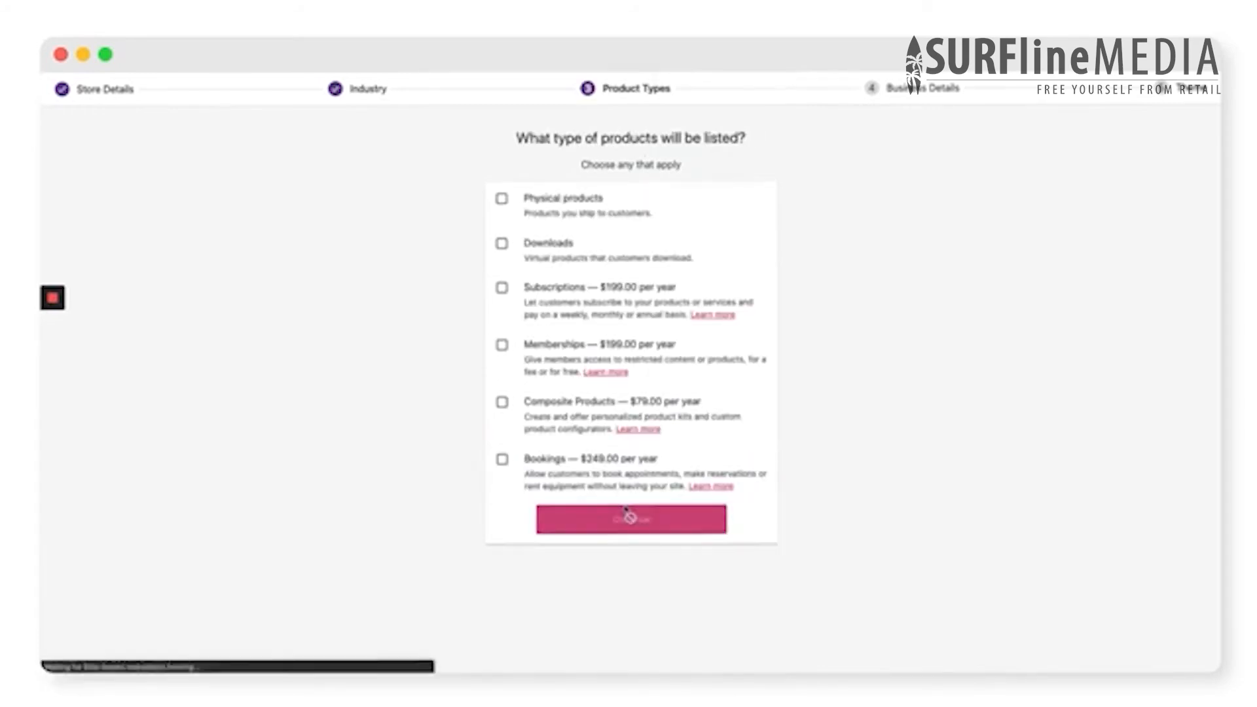
- Choose Physical products and Downloads as the product types to be listed and continue to the business details
{"action": "left_click", "coordinate": [502, 200]}
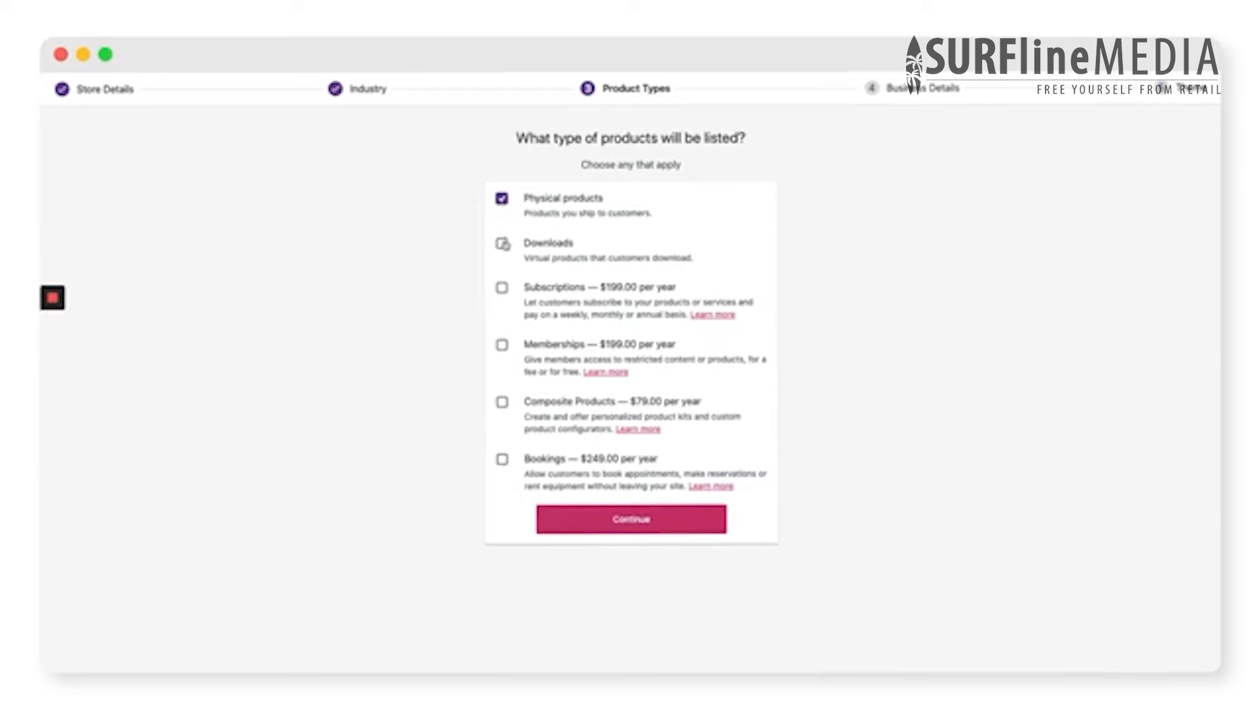
{"action": "left_click", "coordinate": [502, 243]}
{"action": "left_click", "coordinate": [624, 522]}
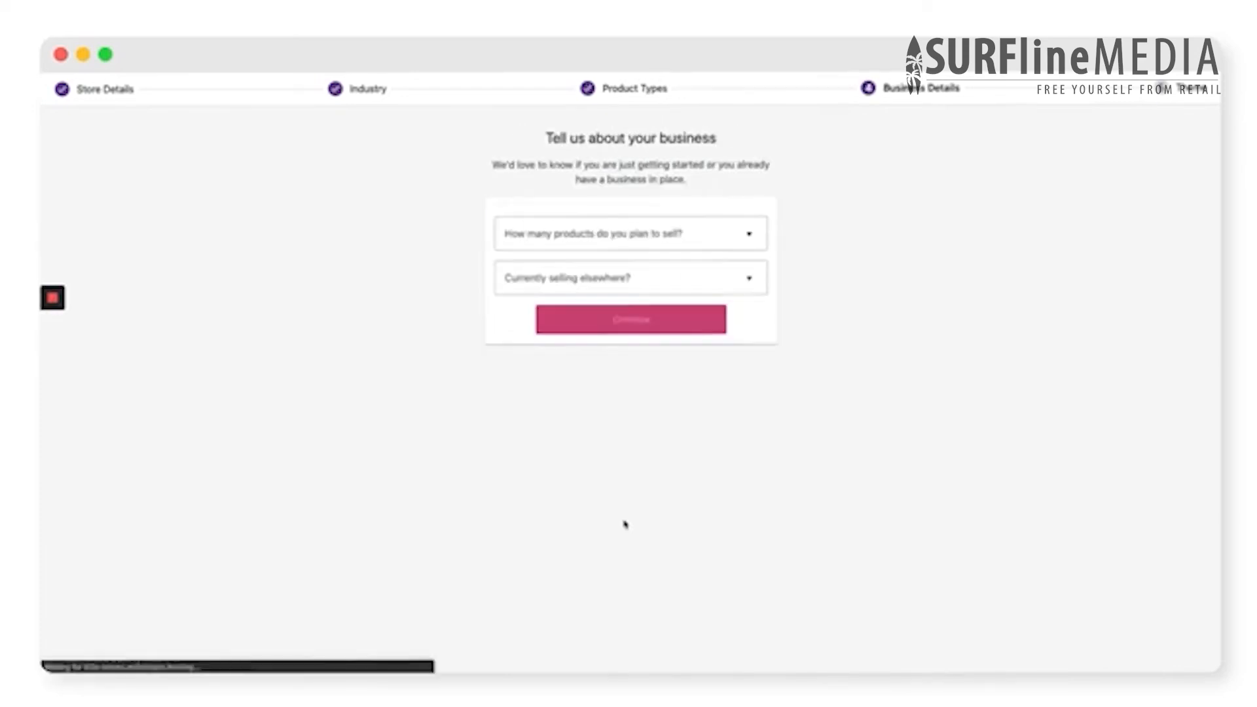
- Set 11 - 100 products, in-person selling at physical stores and/or events, and $3,000.00 - $13,000.00 revenue, and continue with the active Divi Child Theme
{"action": "left_click", "coordinate": [658, 235]}
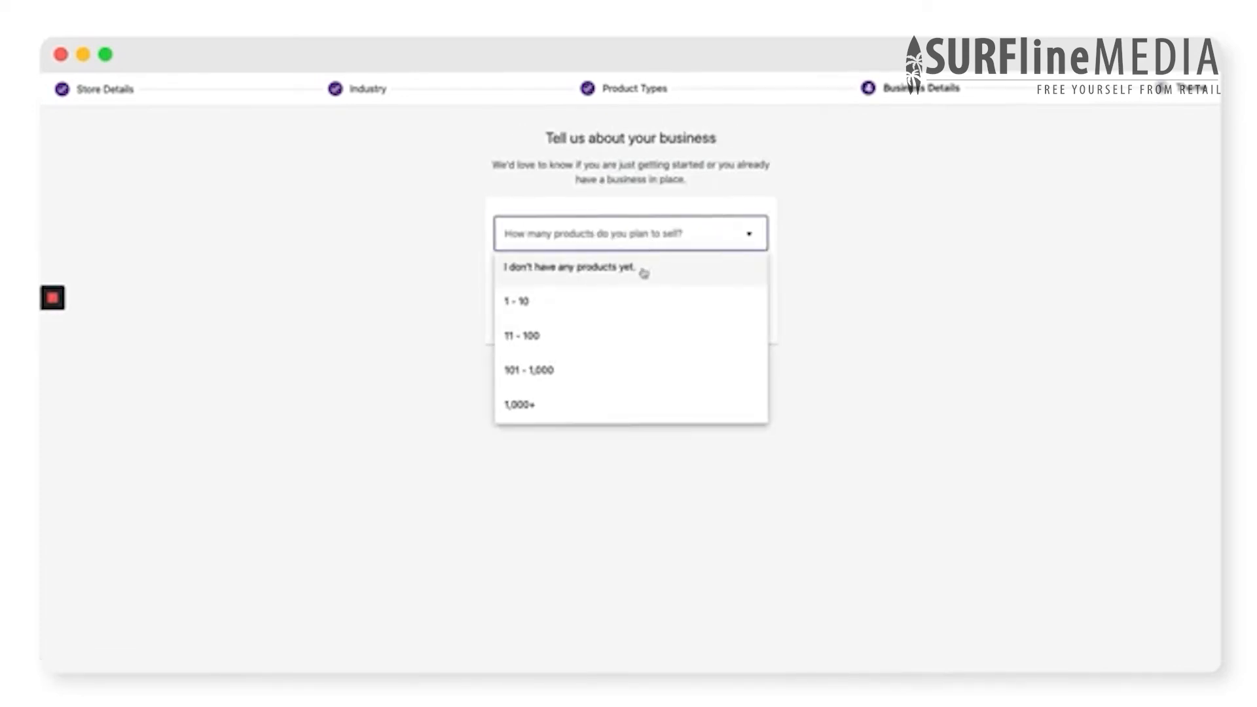
{"action": "left_click", "coordinate": [586, 339]}
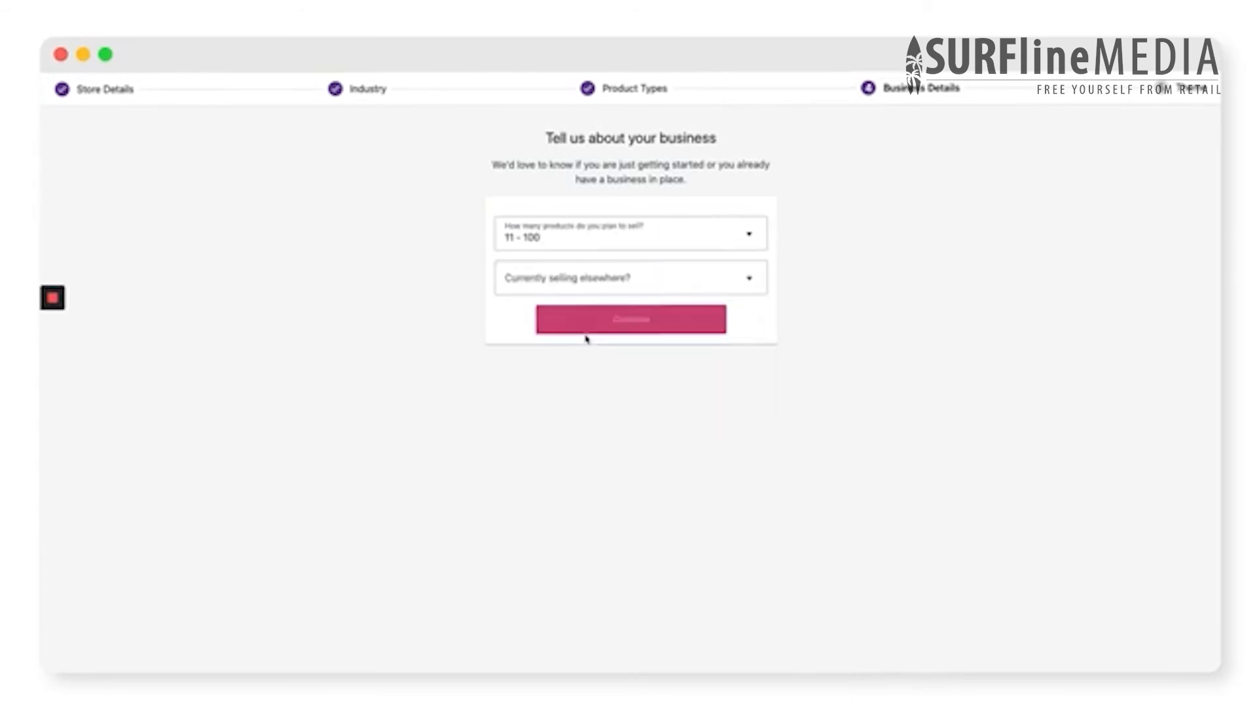
{"action": "left_click", "coordinate": [626, 281]}
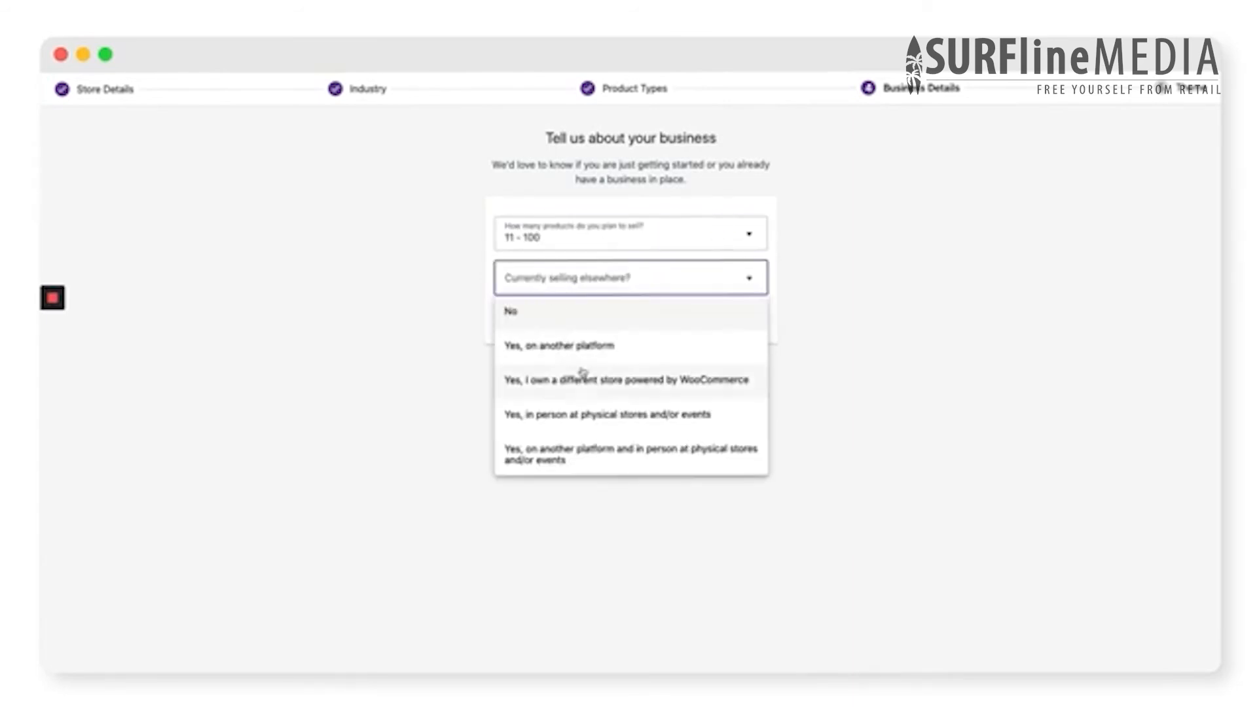
{"action": "left_click", "coordinate": [586, 418]}
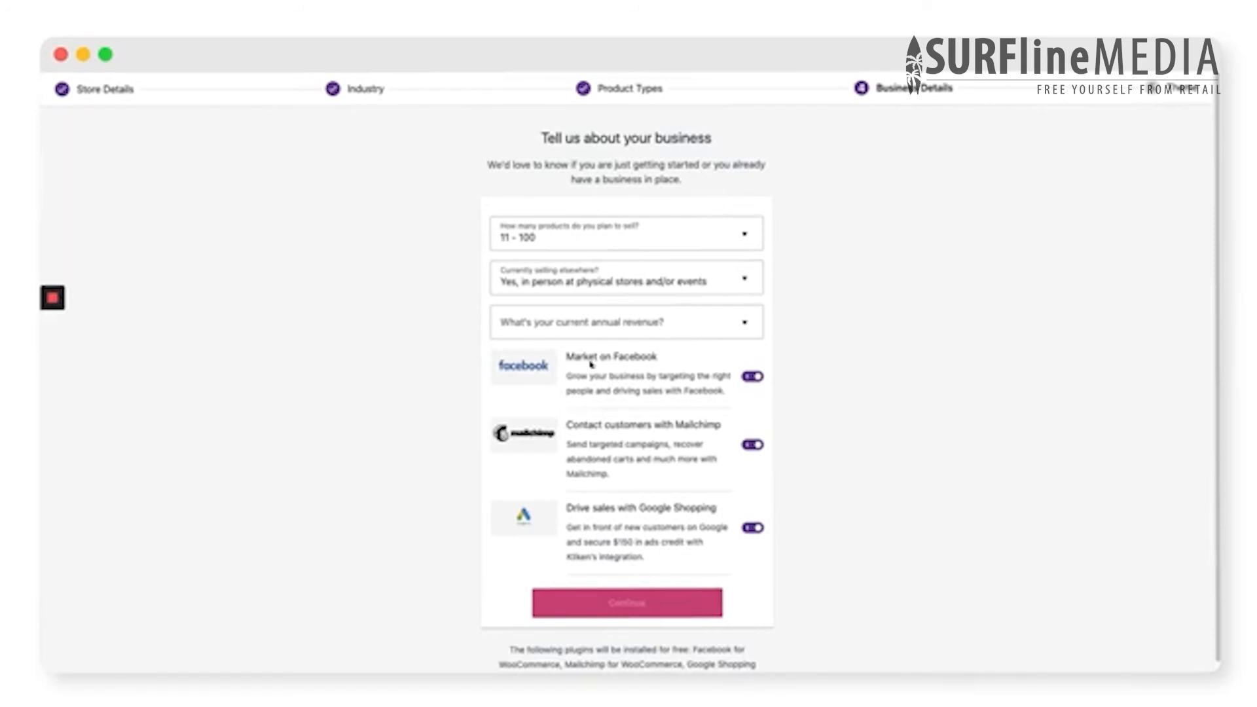
{"action": "left_click", "coordinate": [626, 327]}
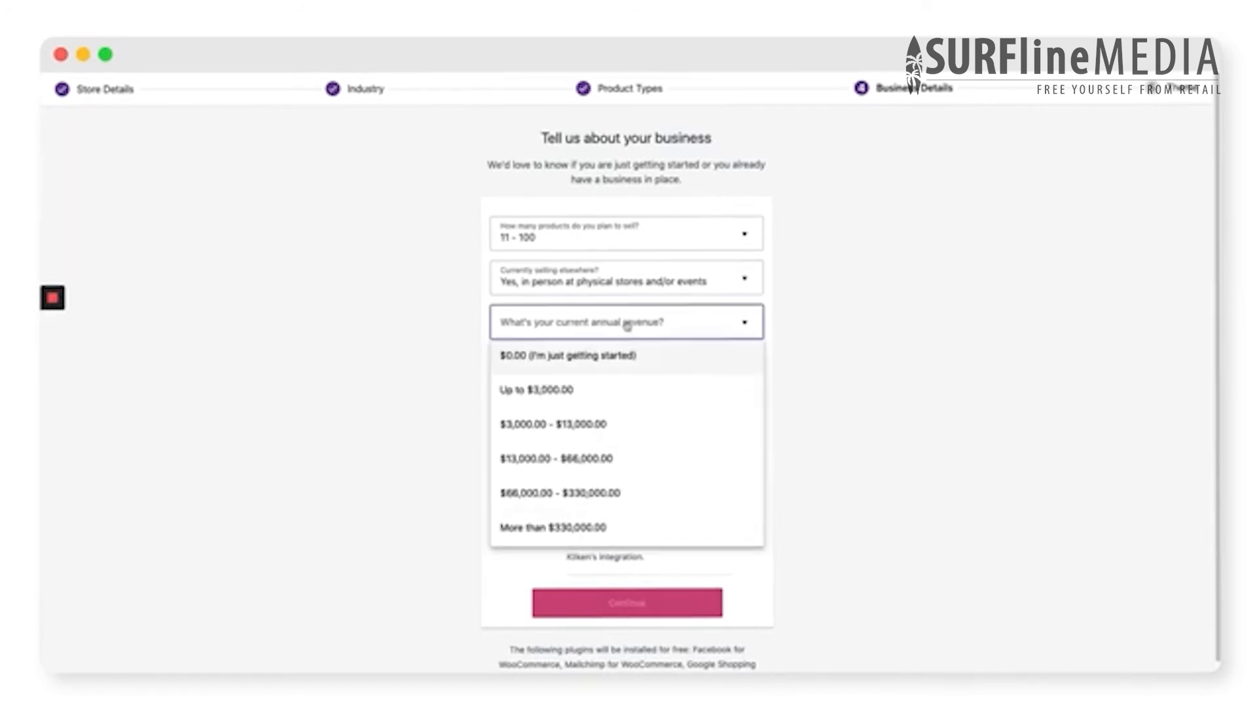
{"action": "left_click", "coordinate": [603, 433]}
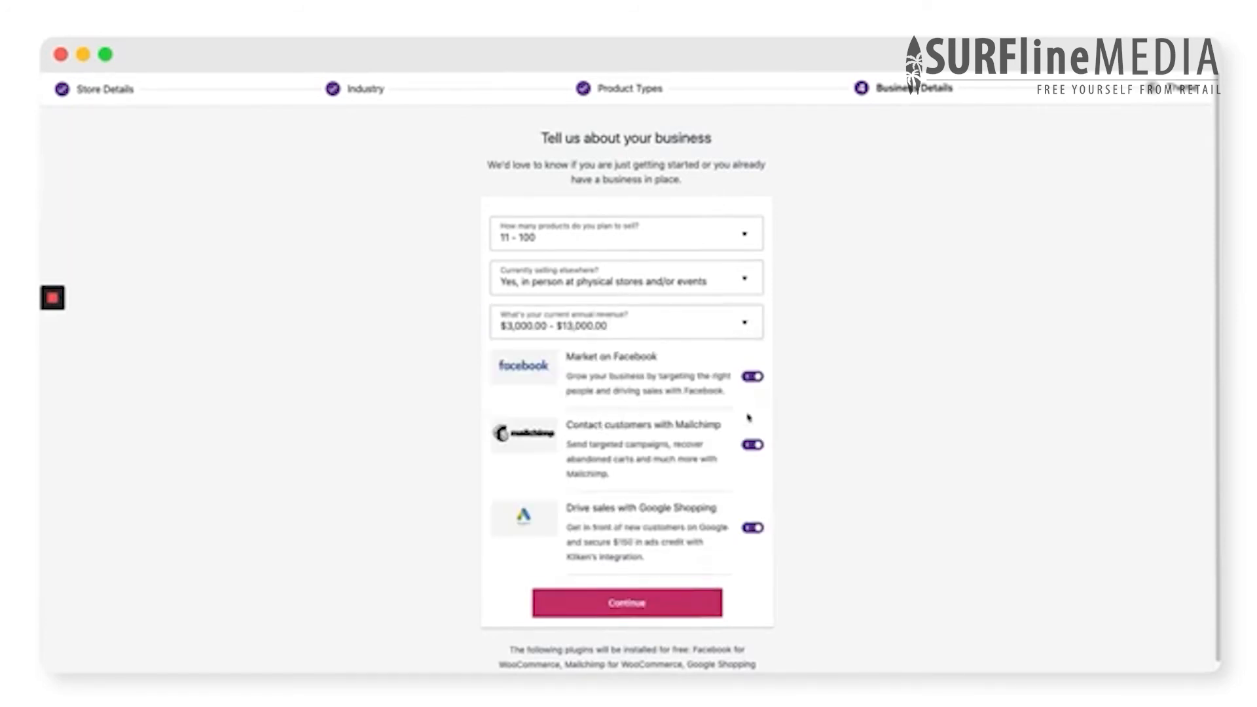
{"action": "left_click", "coordinate": [661, 603]}
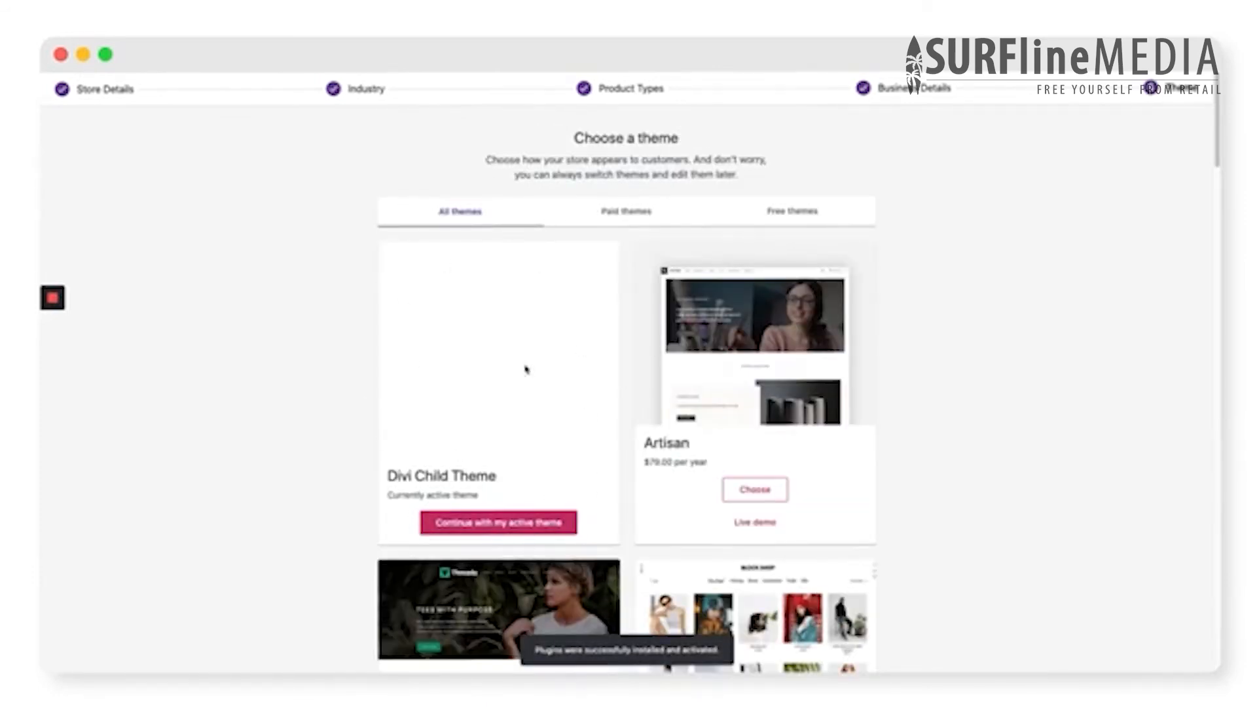
{"action": "left_click", "coordinate": [499, 528]}
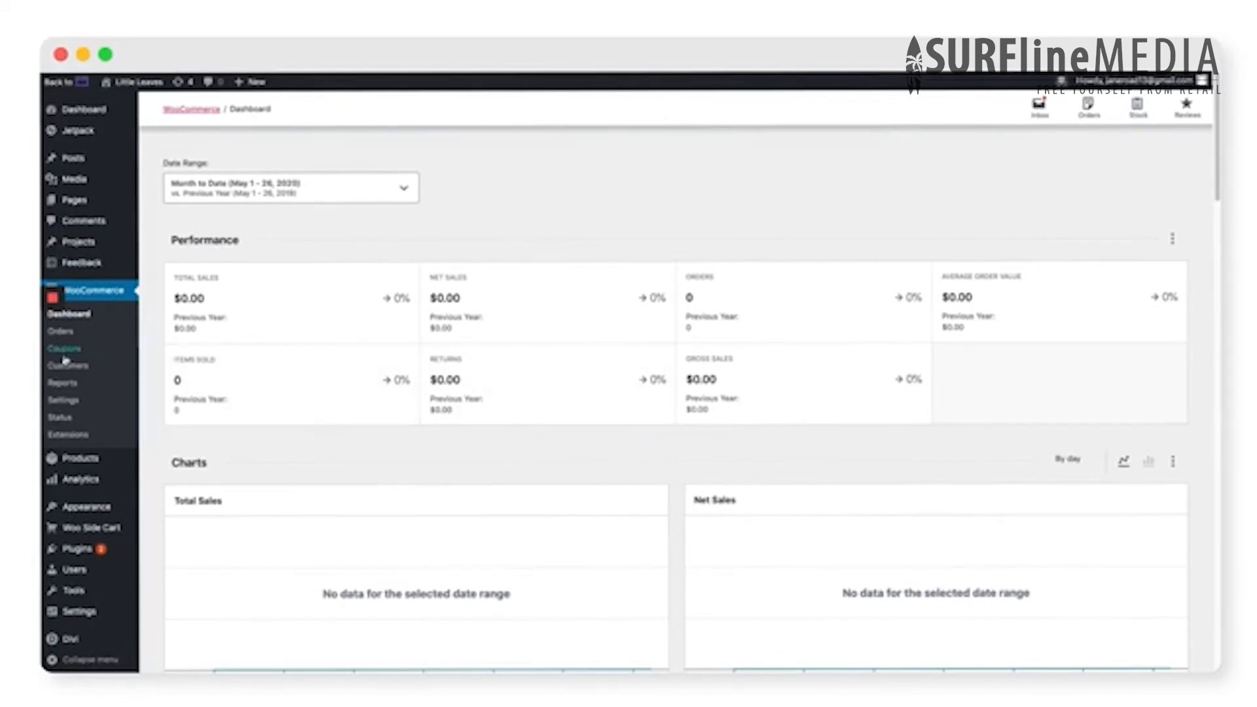
- Open the Brimmed Hat product from the product list for editing and retitle it Alocasia Mandalay
{"action": "mouse_move", "coordinate": [76, 465]}
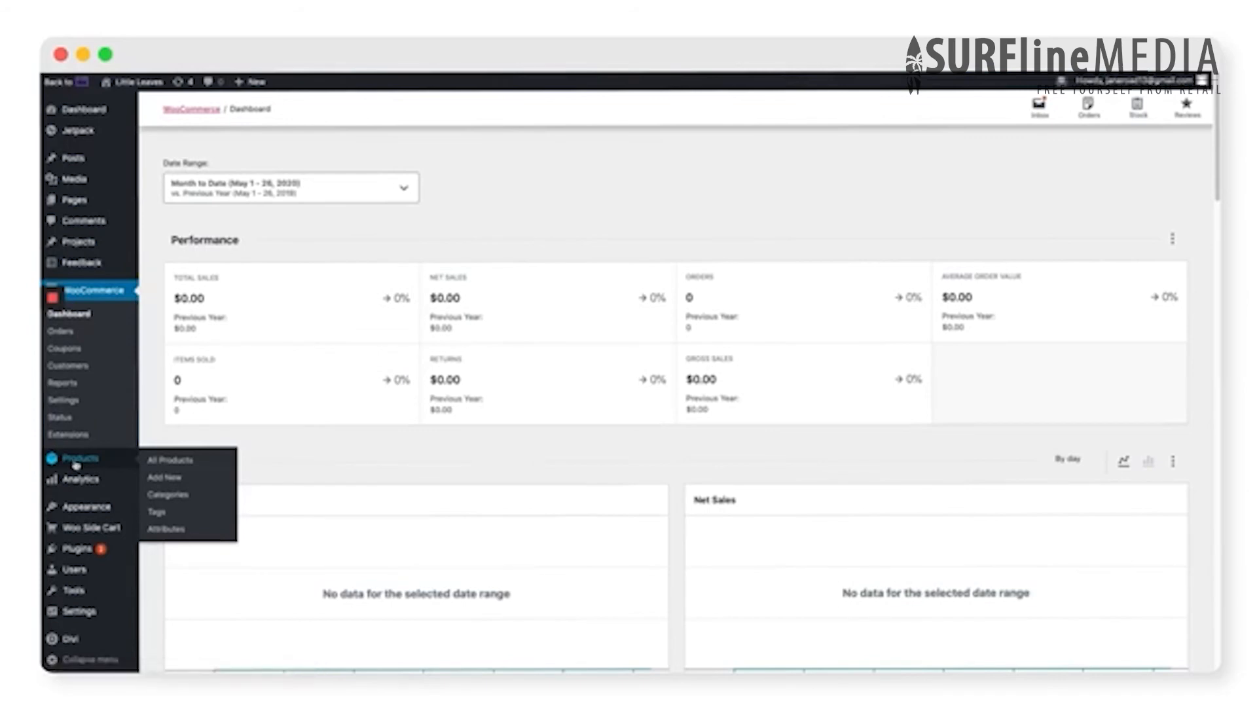
{"action": "left_click", "coordinate": [76, 464]}
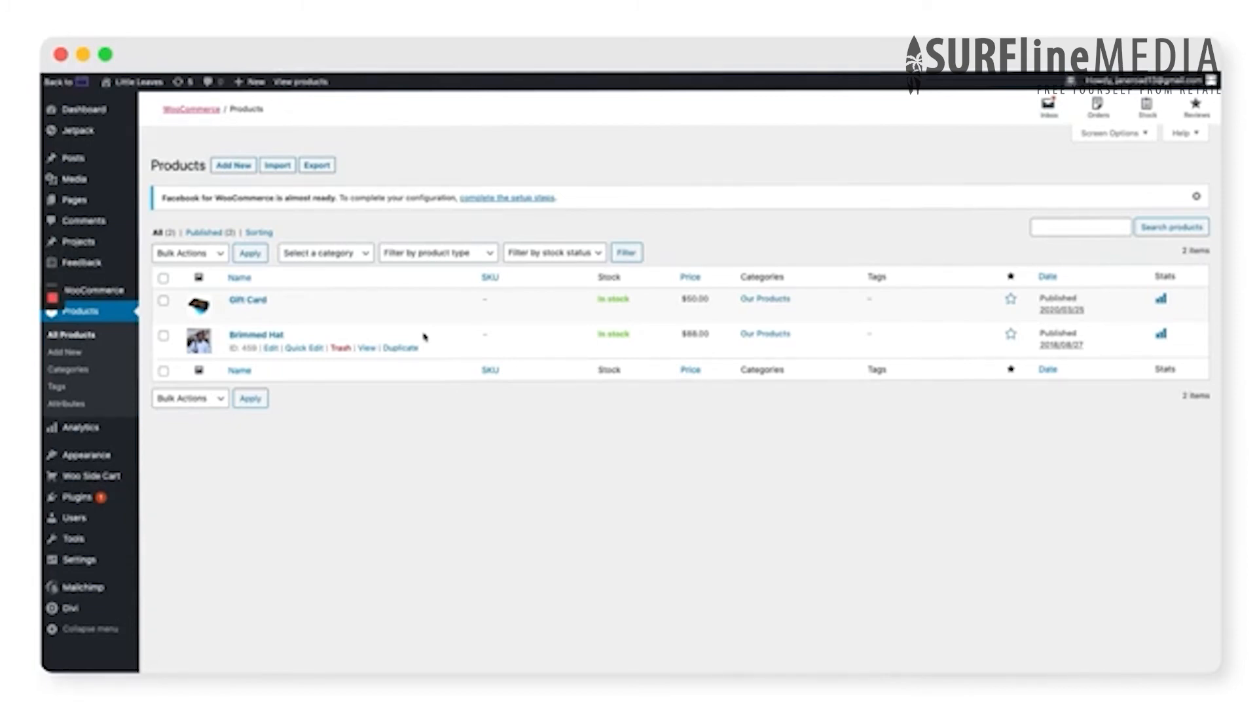
{"action": "left_click", "coordinate": [247, 338]}
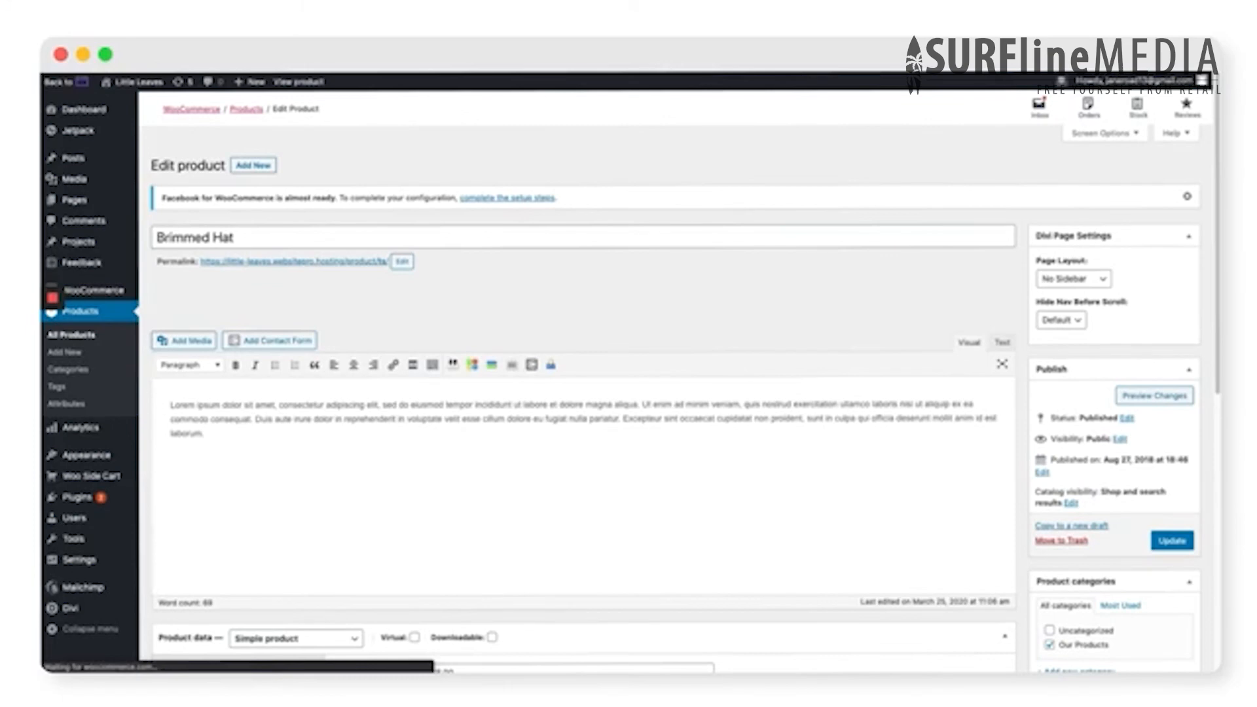
{"action": "triple_click", "coordinate": [332, 245]}
{"action": "type", "text": "Alocasia Mandalay"}
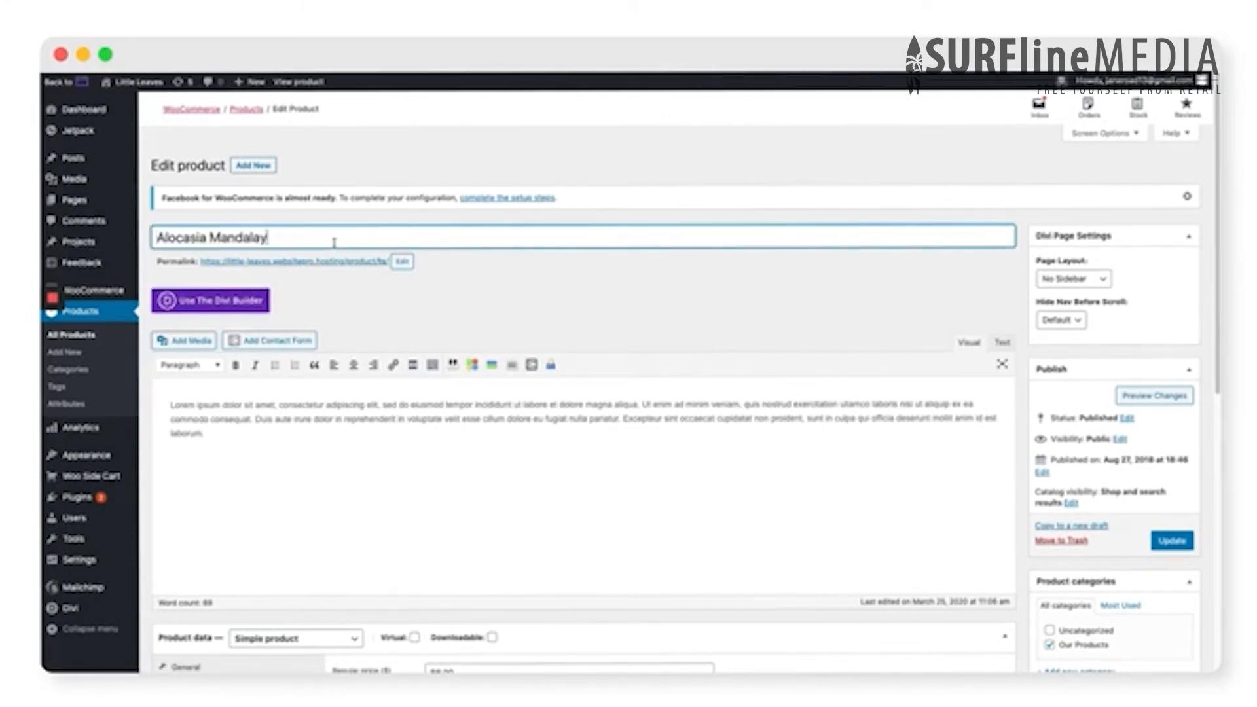
- Replace the product's placeholder description with the copied text about the partially rooted single leaf cutting, and set its regular price to 40
{"action": "left_click", "coordinate": [256, 433]}
{"action": "key", "text": "ctrl+a"}
{"action": "type", "text": "This single leaf cutting is partially rooted, and comes hand potted in your choice of earthenware planter. One of the most infamous plants on Instagram, everyone needs their very own Alocasia Mandalay in their houseplant collection."}
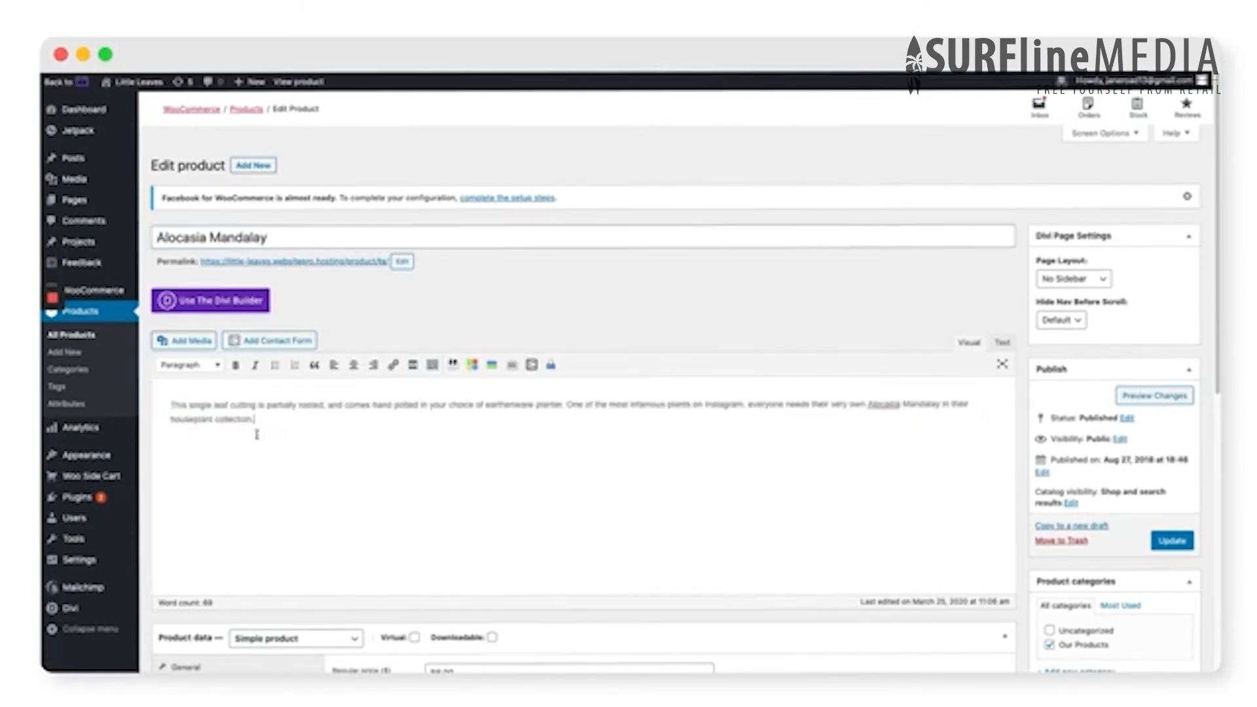
{"action": "scroll", "coordinate": [1022, 557], "scroll_direction": "down", "scroll_amount": 5}
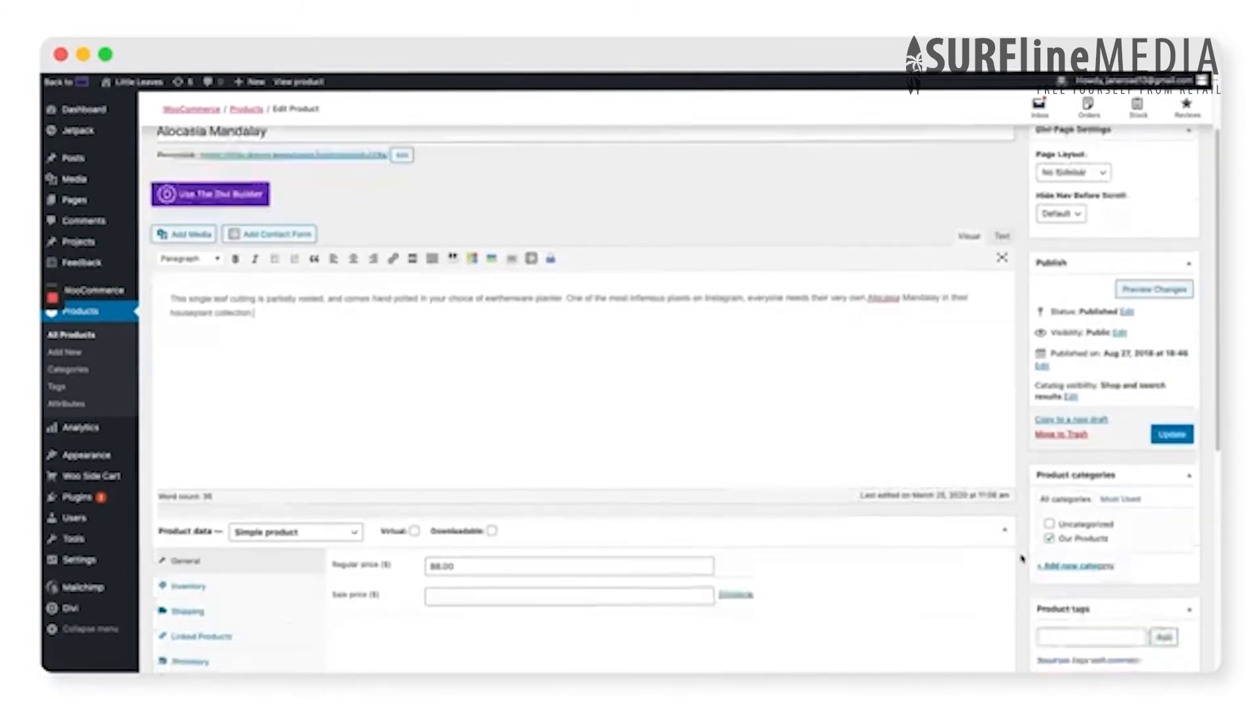
{"action": "double_click", "coordinate": [425, 432]}
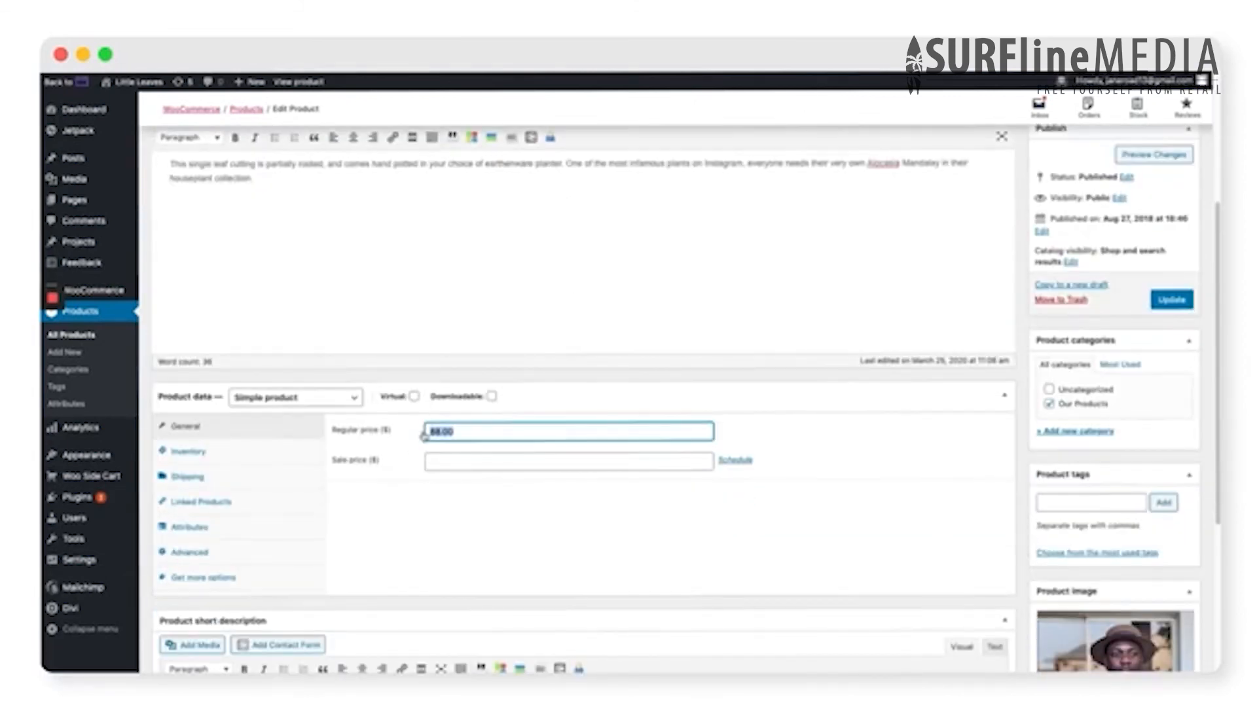
{"action": "type", "text": "40"}
{"action": "left_click", "coordinate": [860, 473]}
- Remove the hat photo and set Alocasia-Mandalay.png from the media library as the product image
{"action": "scroll", "coordinate": [941, 509], "scroll_direction": "down", "scroll_amount": 5}
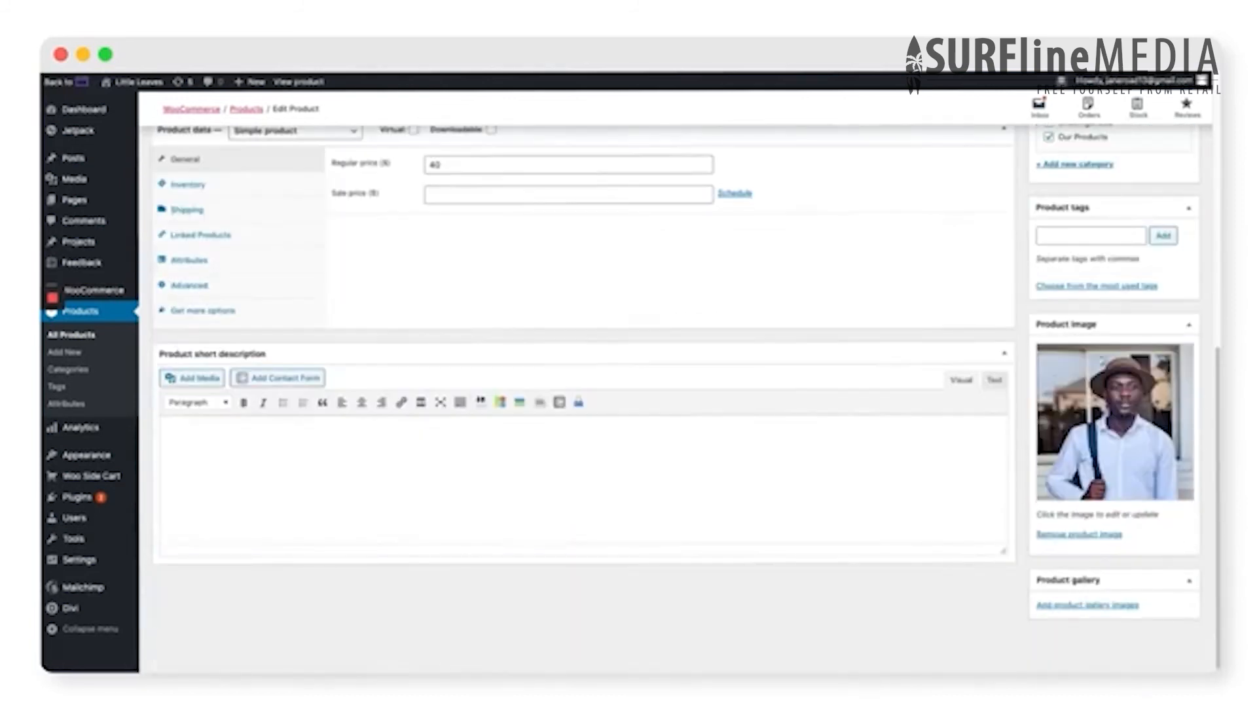
{"action": "left_click", "coordinate": [1079, 535]}
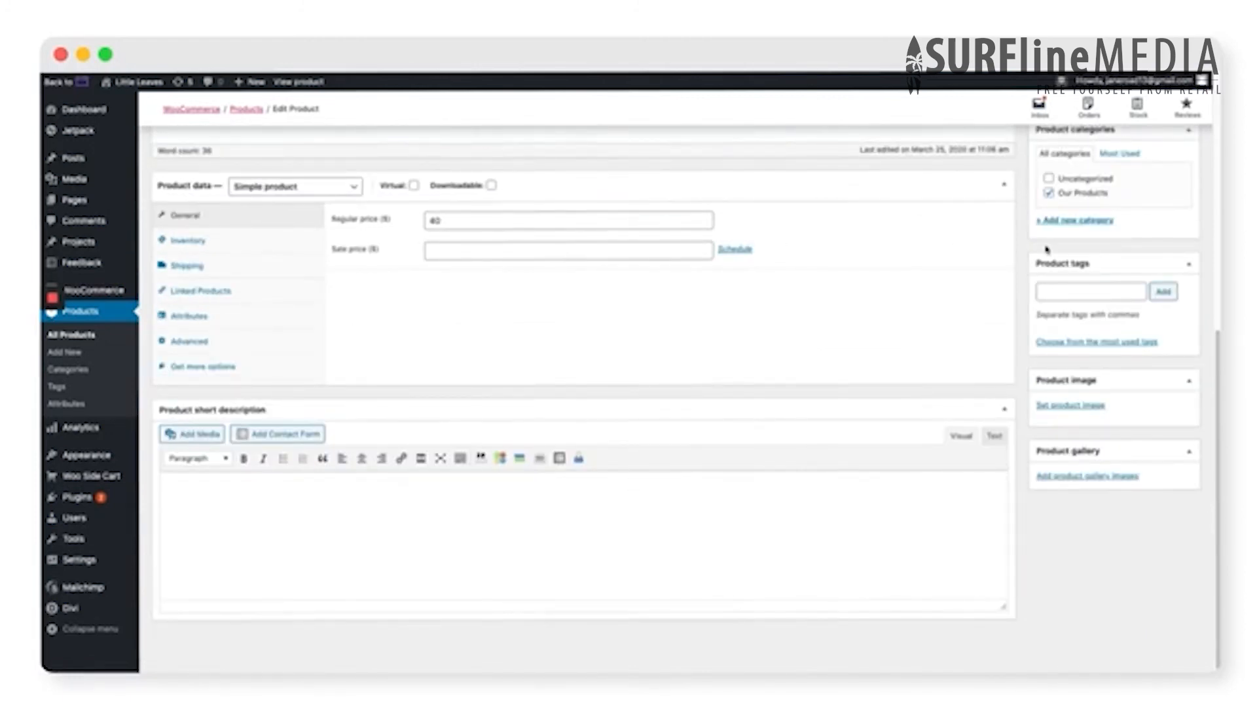
{"action": "left_click", "coordinate": [1062, 408]}
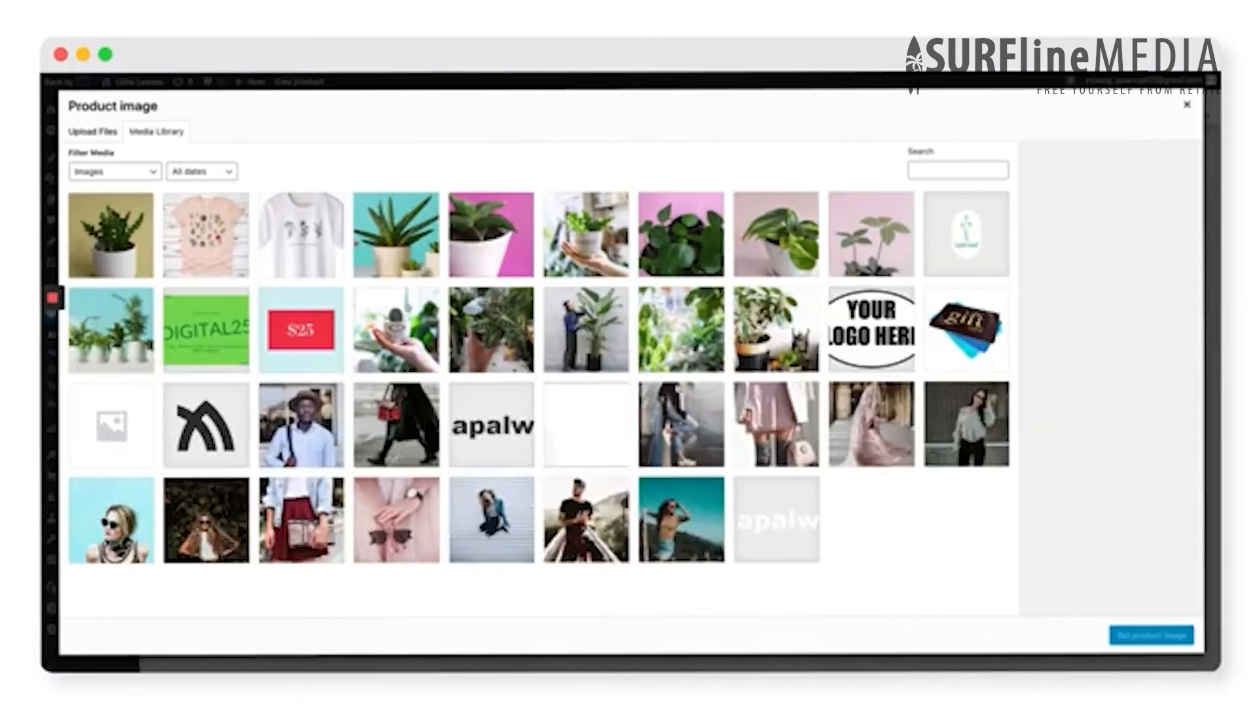
{"action": "left_click", "coordinate": [488, 326]}
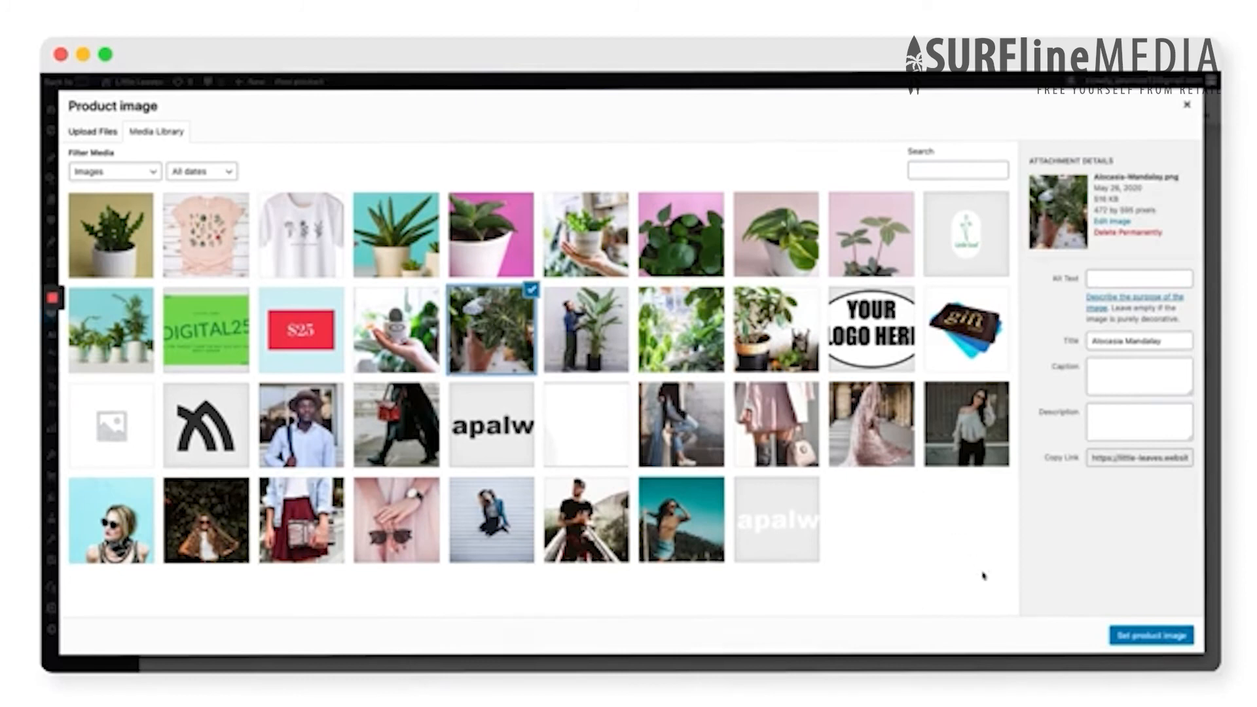
{"action": "left_click", "coordinate": [1155, 635]}
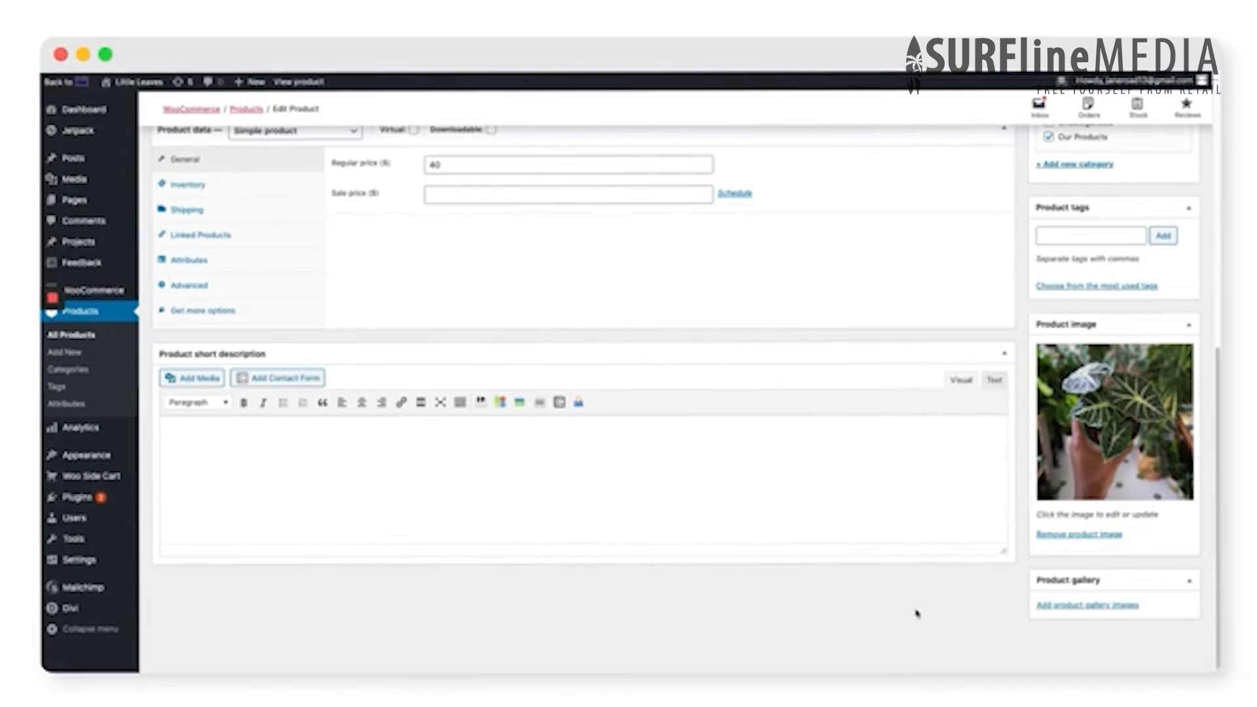
- Update the Alocasia Mandalay product to save its new title, description, price and image
{"action": "scroll", "coordinate": [917, 612], "scroll_direction": "up", "scroll_amount": 6}
{"action": "scroll", "coordinate": [1000, 613], "scroll_direction": "up", "scroll_amount": 2}
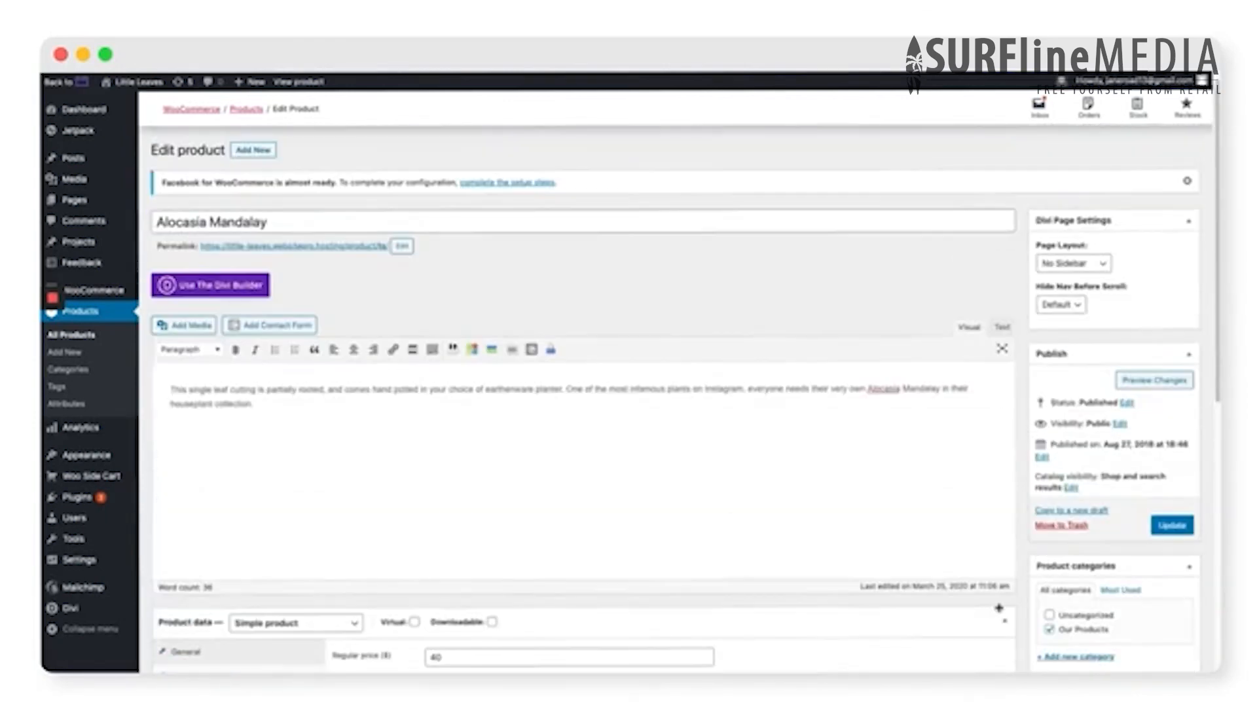
{"action": "scroll", "coordinate": [999, 608], "scroll_direction": "up", "scroll_amount": 1}
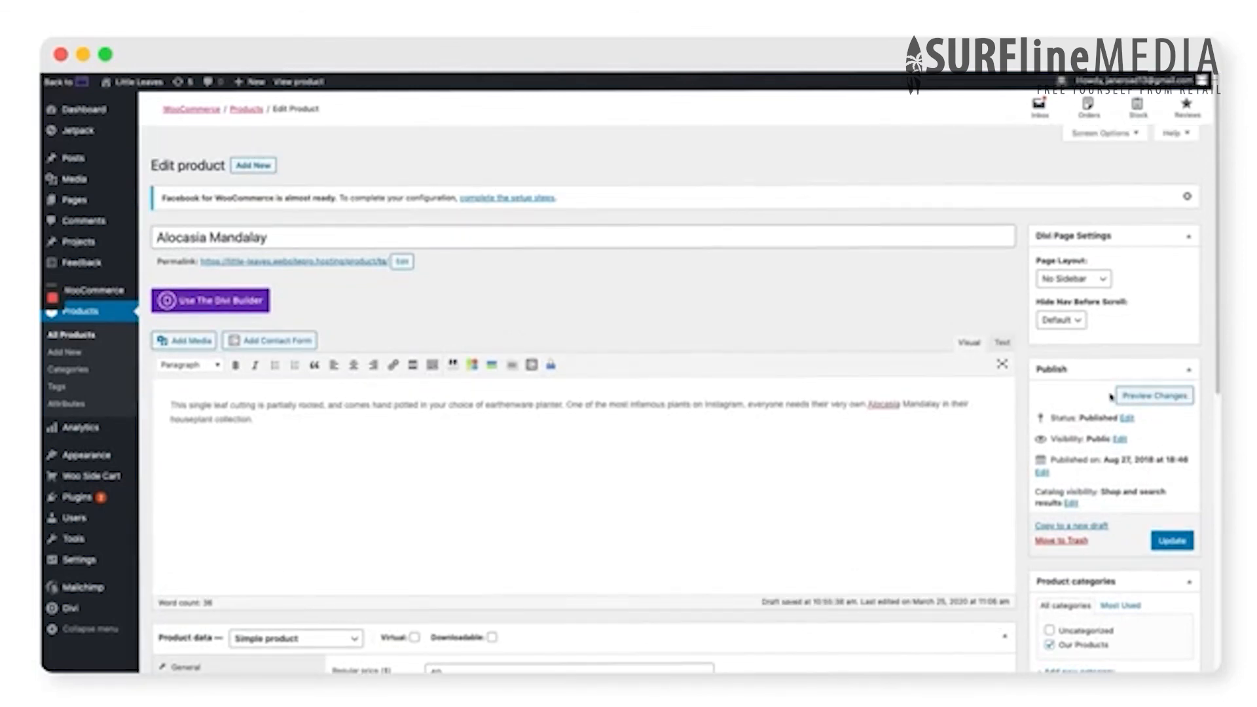
{"action": "left_click", "coordinate": [1165, 543]}
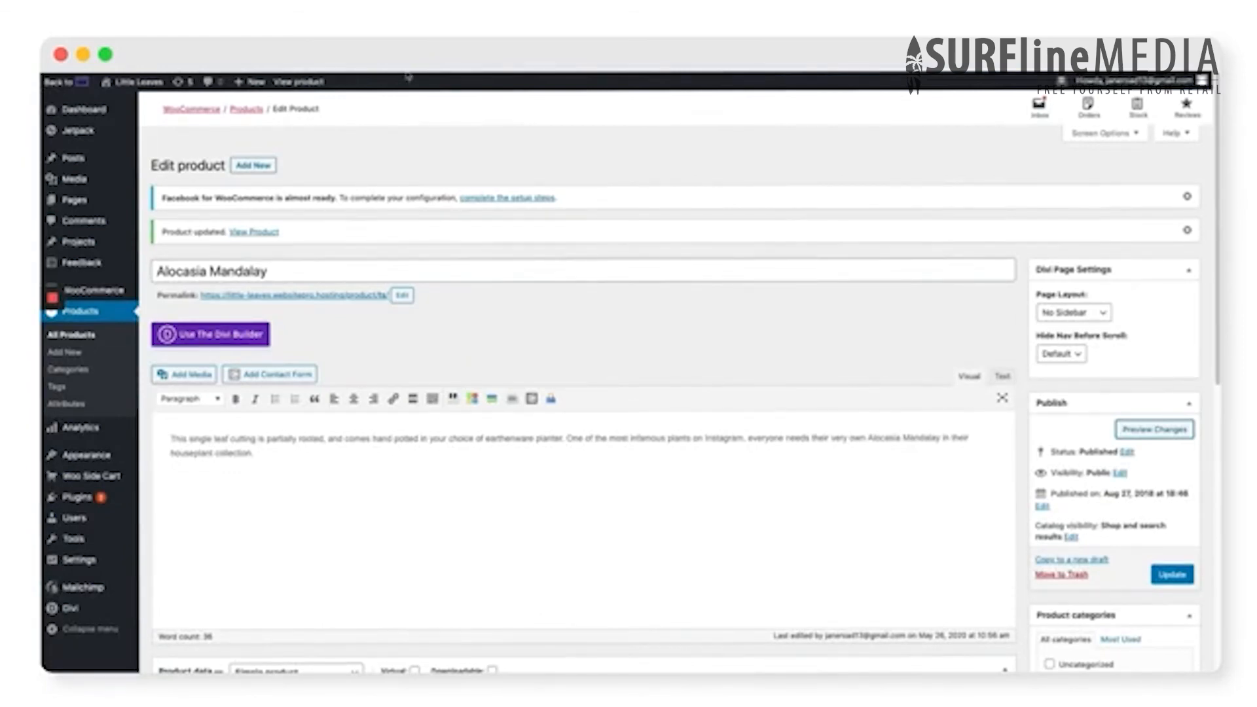
- Enable PayPal as a payment method in the WooCommerce payment settings
{"action": "mouse_move", "coordinate": [98, 294]}
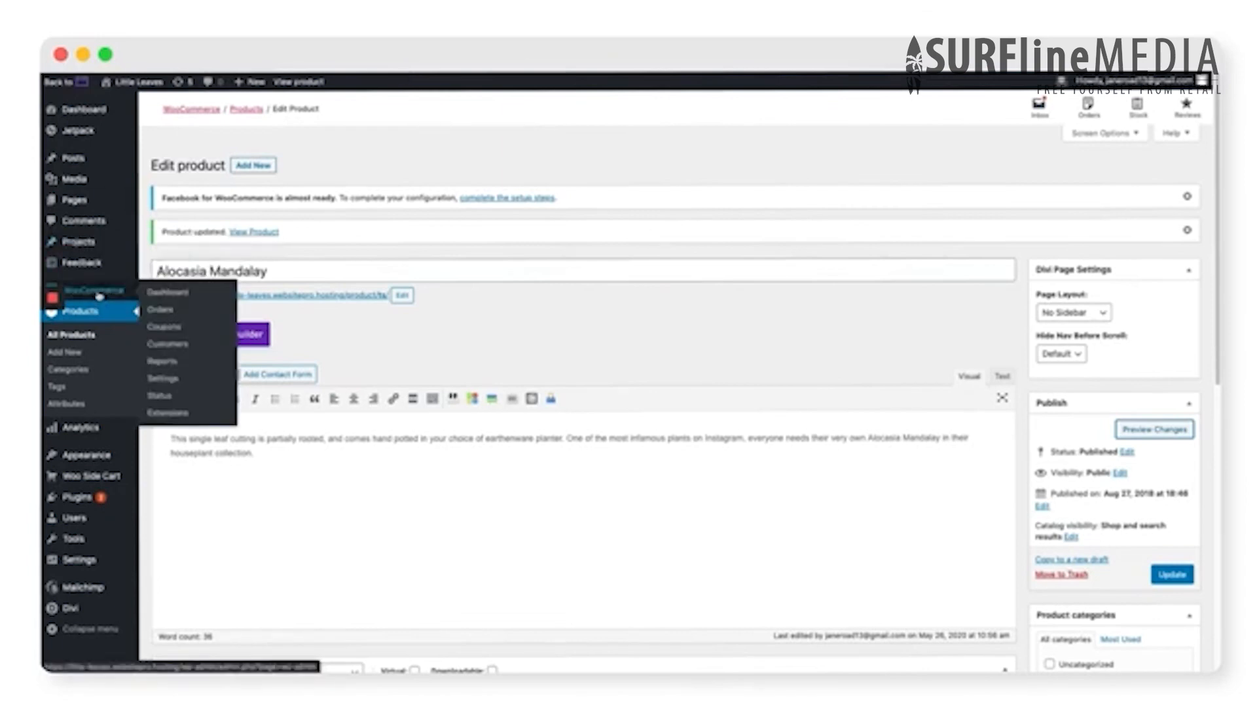
{"action": "left_click", "coordinate": [179, 378]}
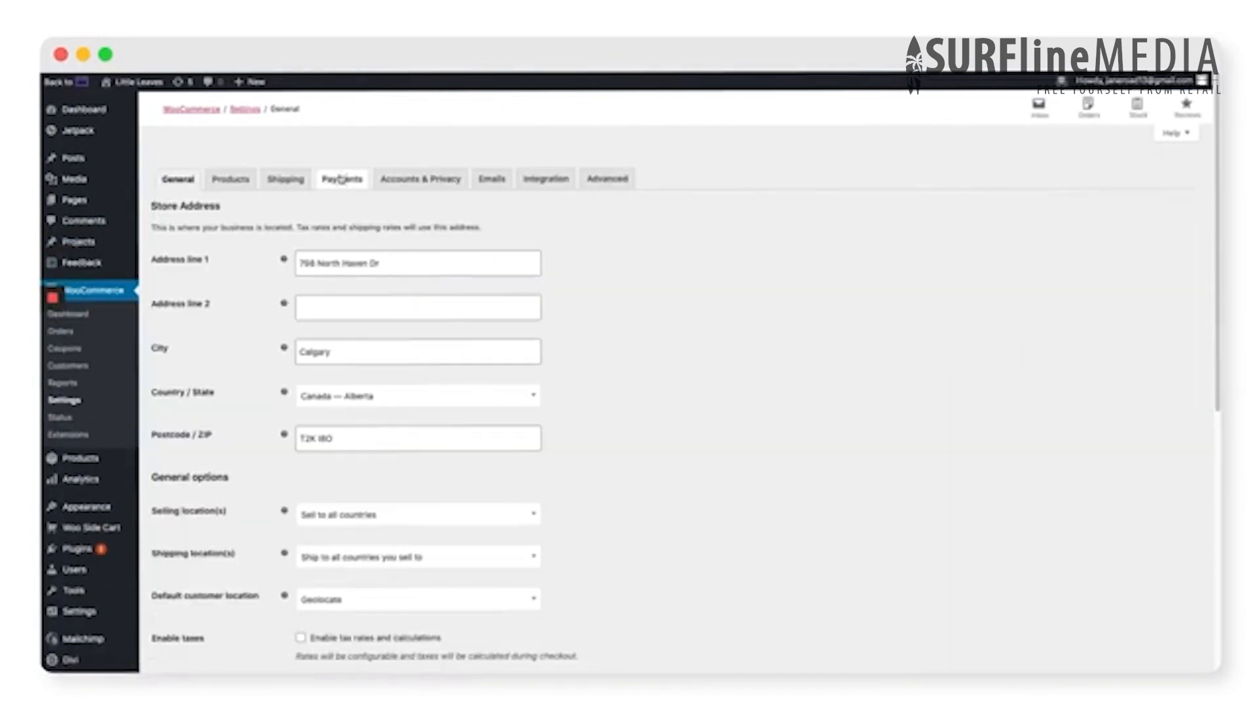
{"action": "left_click", "coordinate": [341, 182]}
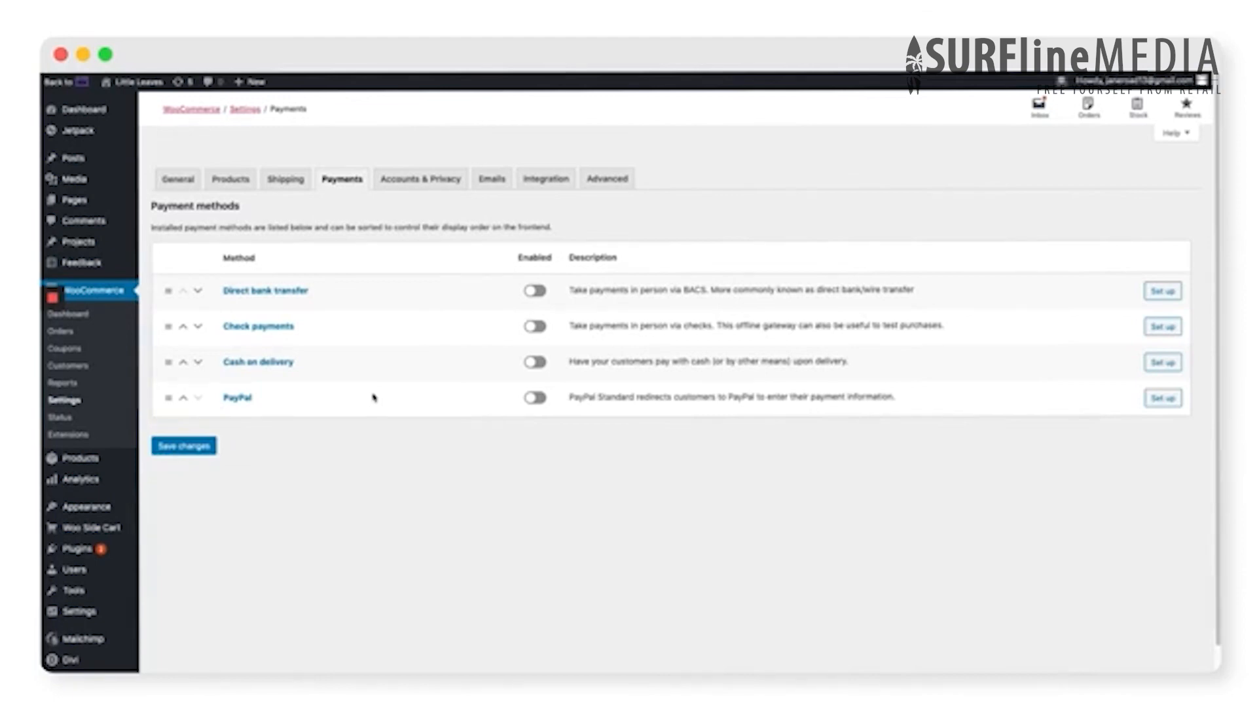
{"action": "left_click", "coordinate": [531, 402]}
- Search the available plugins to add for "stripe woocommerce"
{"action": "mouse_move", "coordinate": [79, 550]}
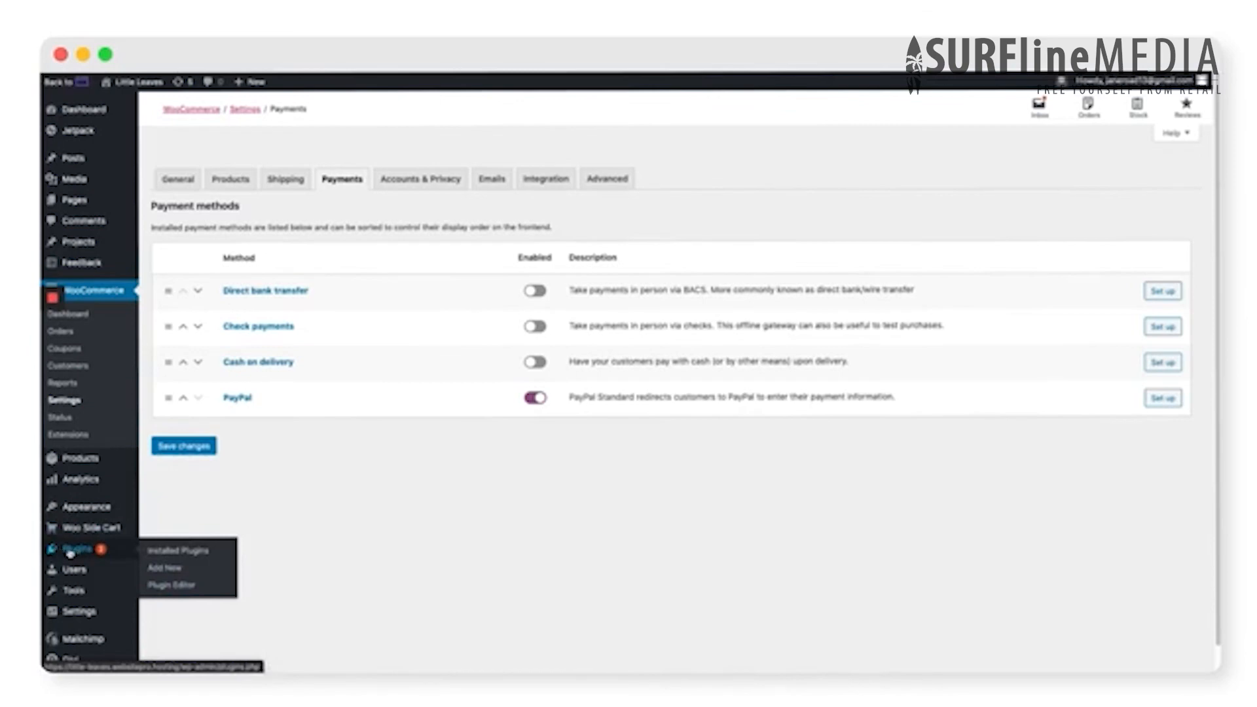
{"action": "left_click", "coordinate": [165, 569]}
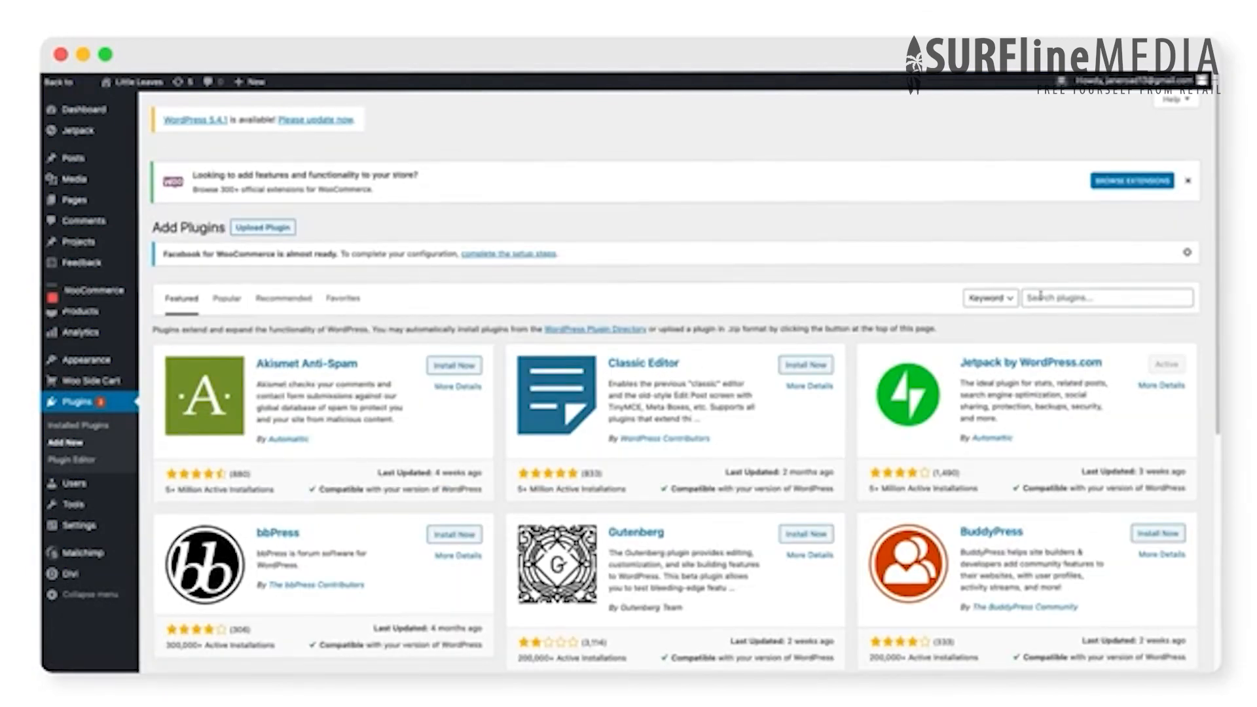
{"action": "left_click", "coordinate": [1041, 296]}
{"action": "type", "text": "stripe wooco"}
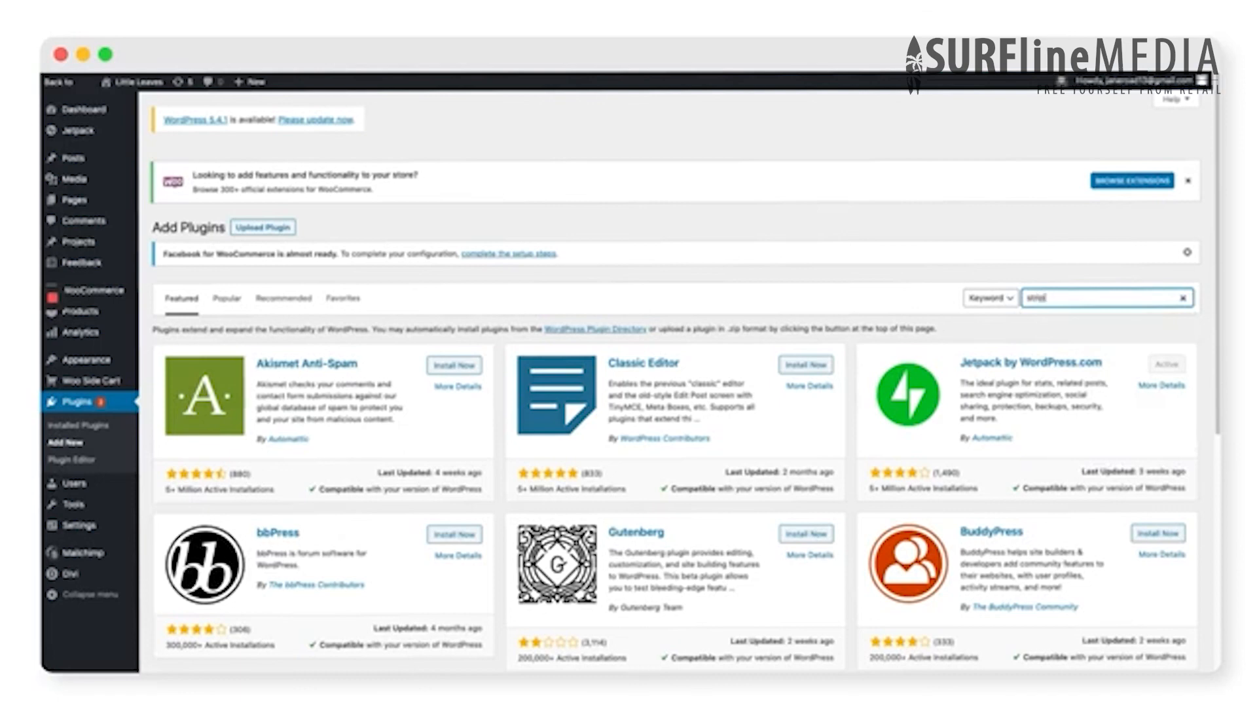
{"action": "type", "text": "mmerce"}
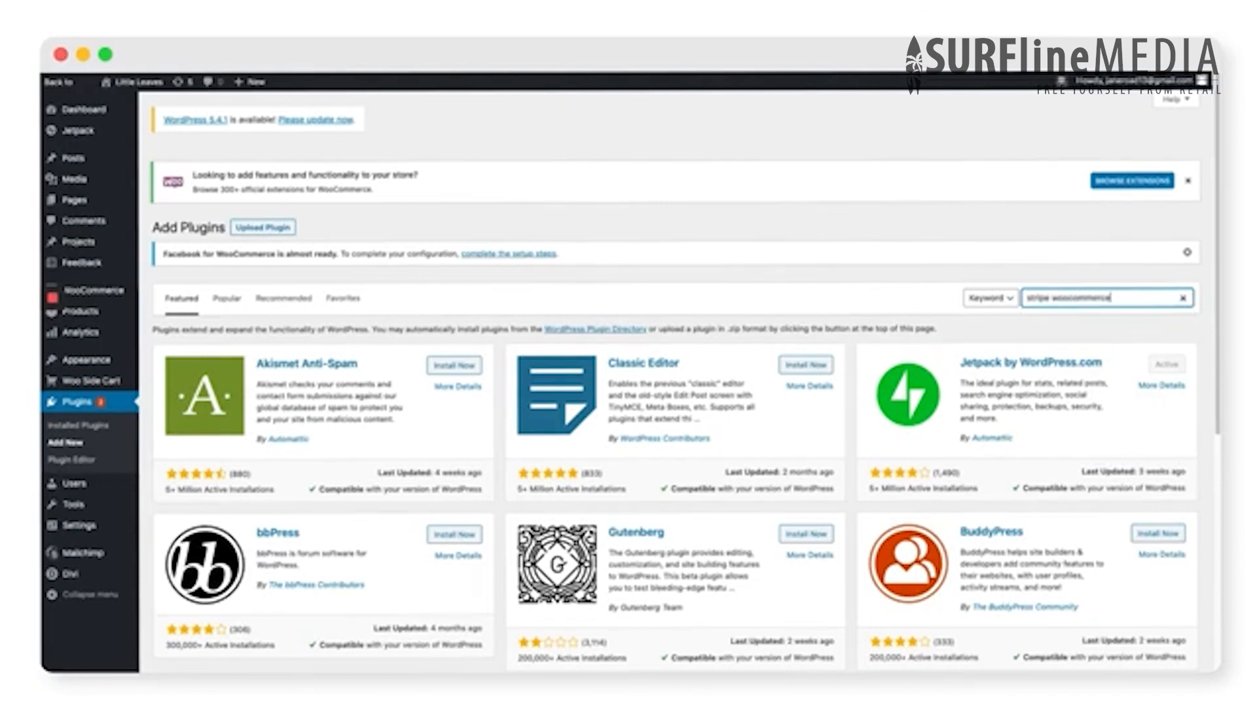